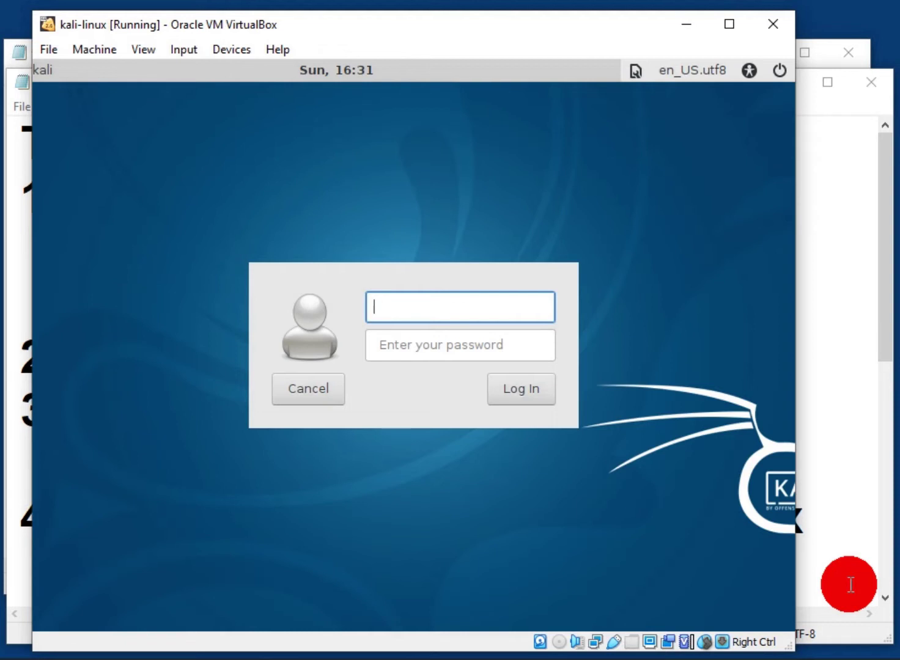
Log into the Kali VM as root with the account password
text(root)
click(490, 339)
text(*****)
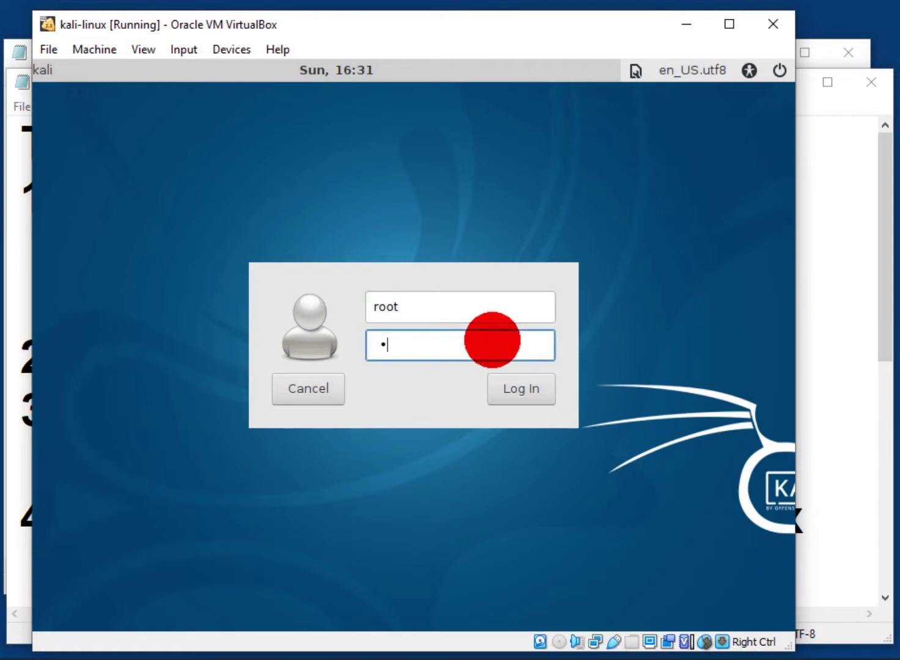
text(*)
key(Return)
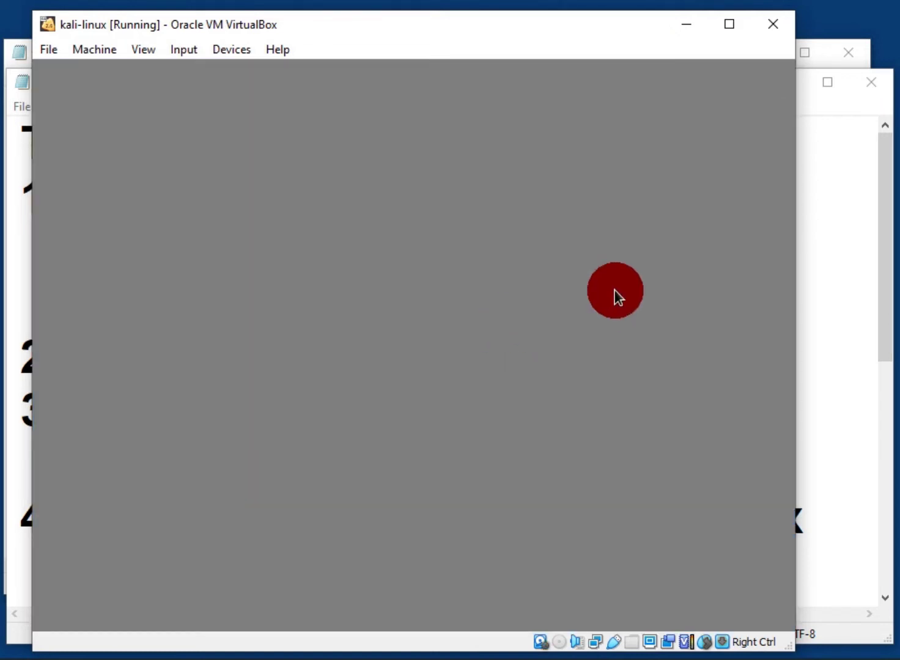
Check the login step in the assignment notes, then return to the Kali VM window
click(840, 366)
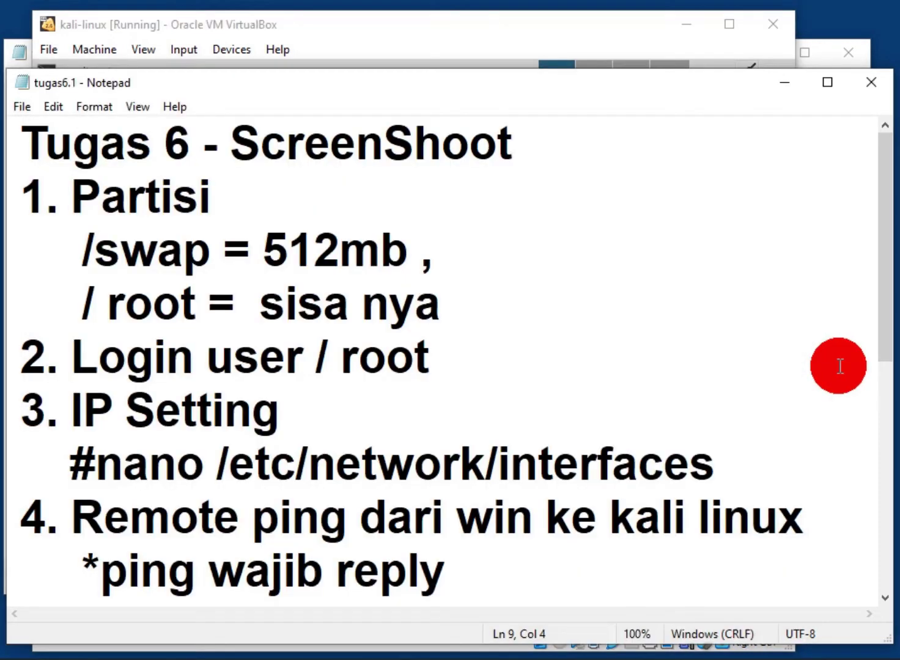
click(839, 365)
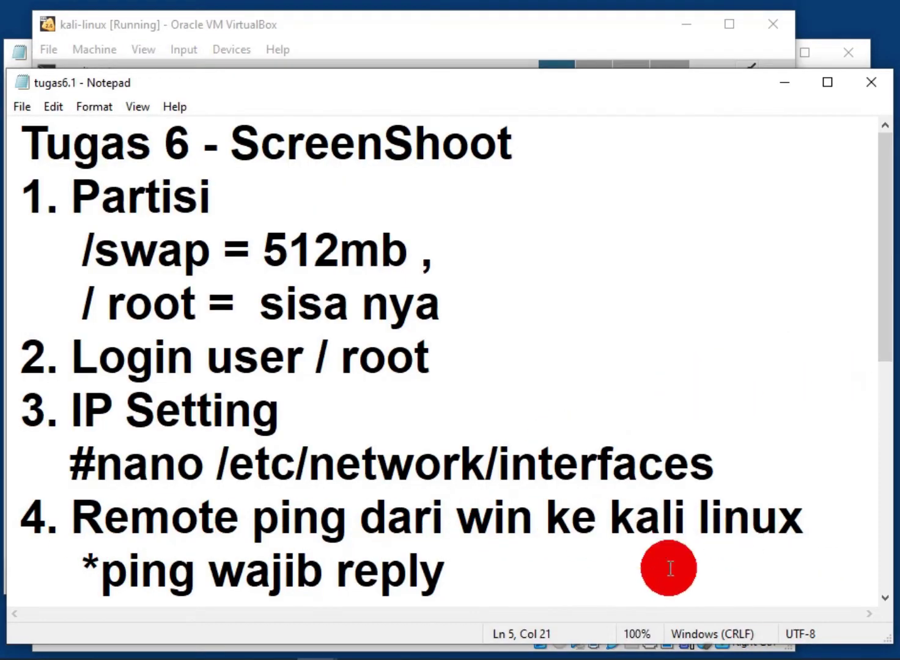
click(576, 22)
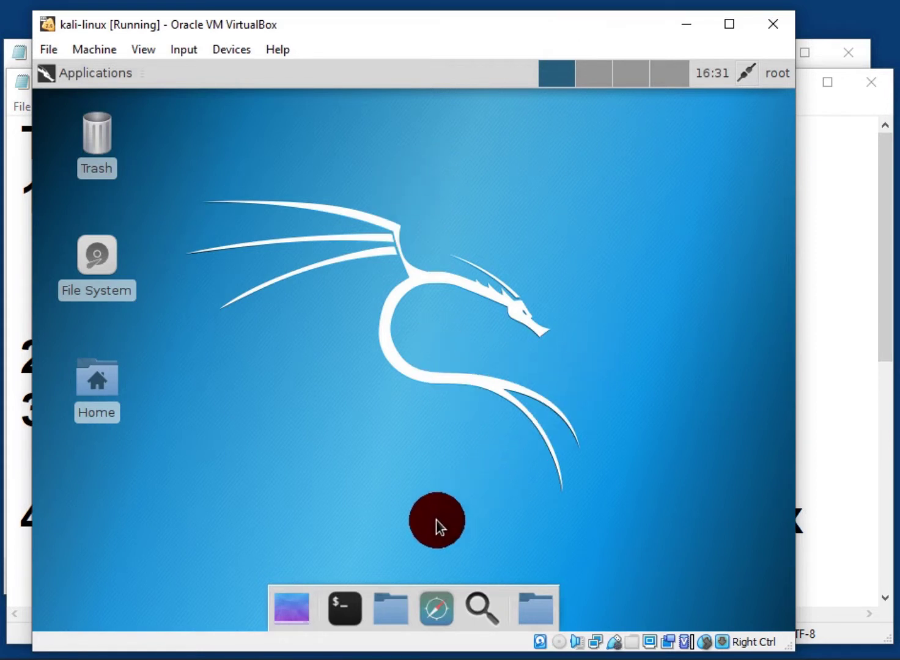
In a Kali terminal, try ifconfig (not found) and print /etc/network/interfaces
click(343, 607)
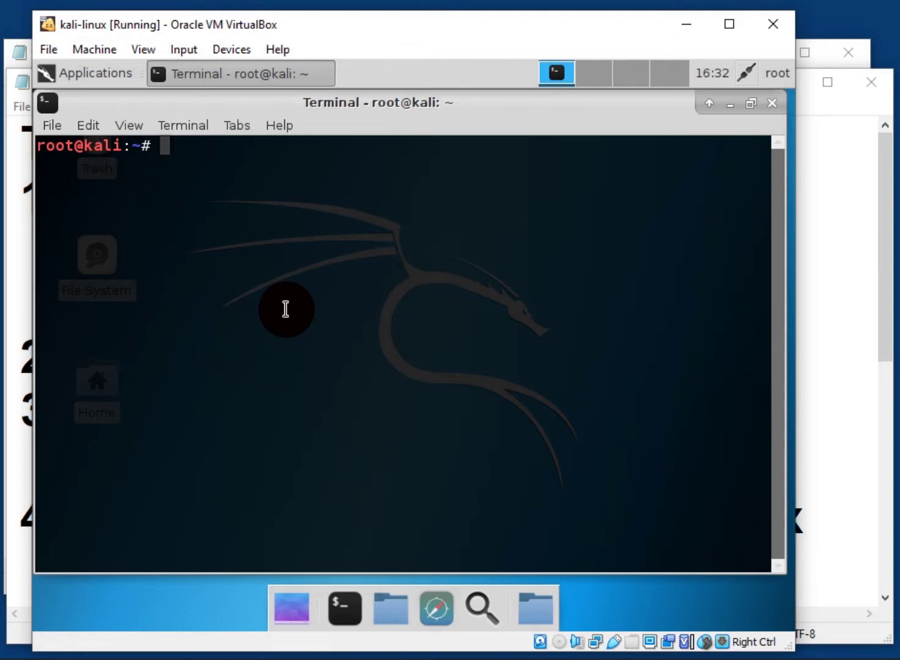
text(ifconfig)
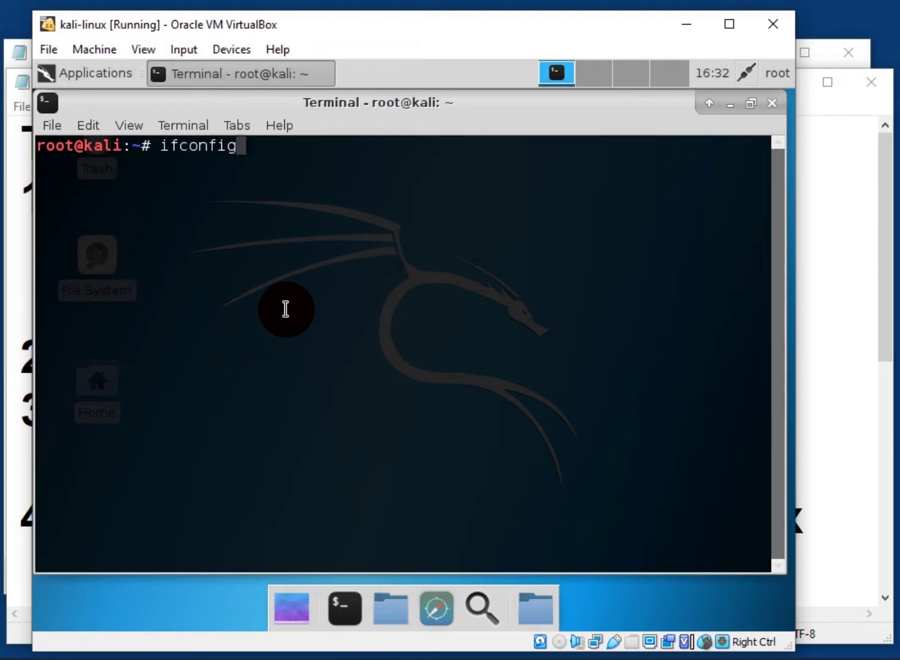
key(Return)
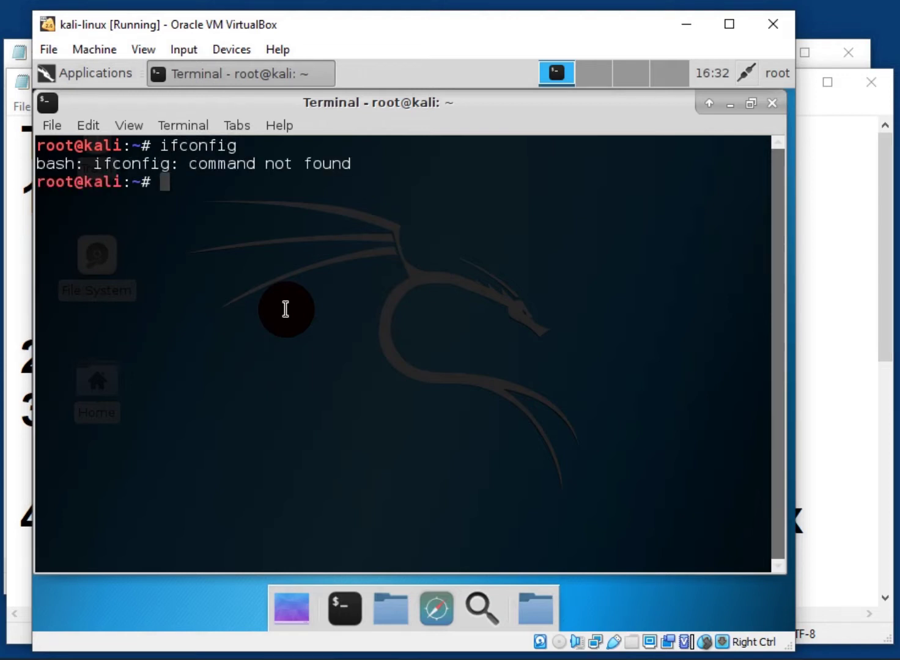
key(Up)
key(Return)
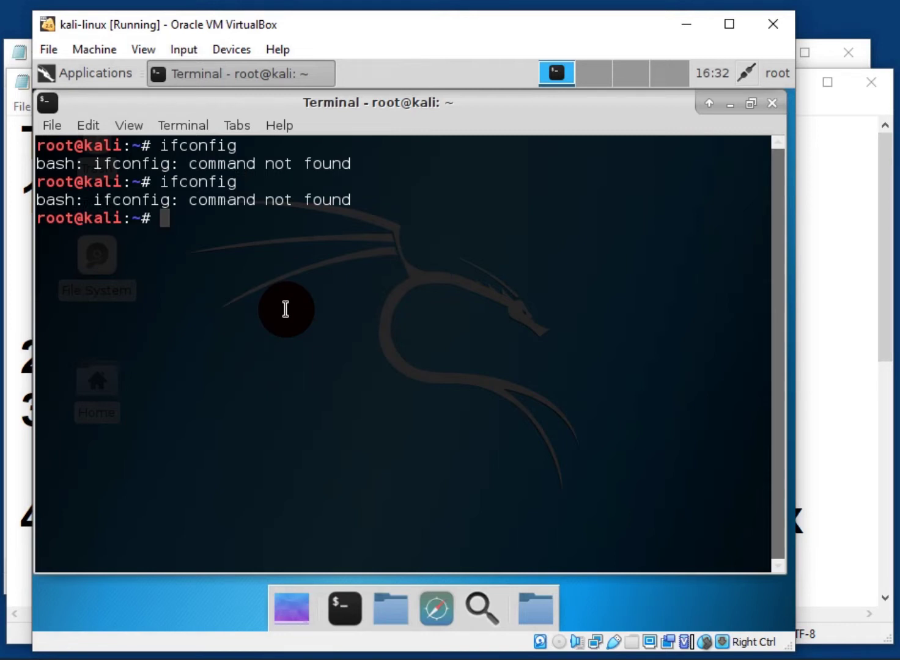
text(cat /etc/network/int)
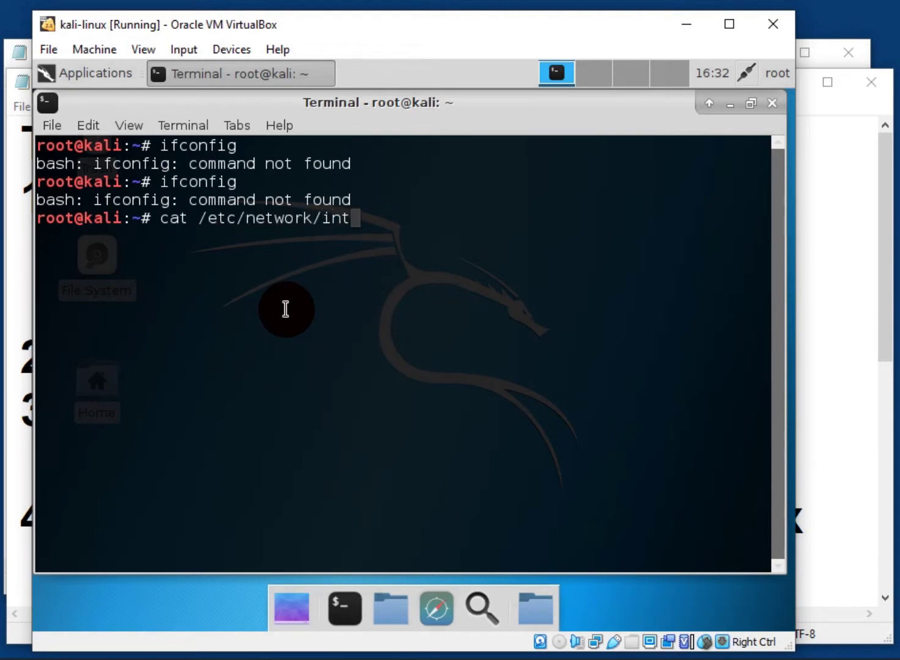
text(erfaces)
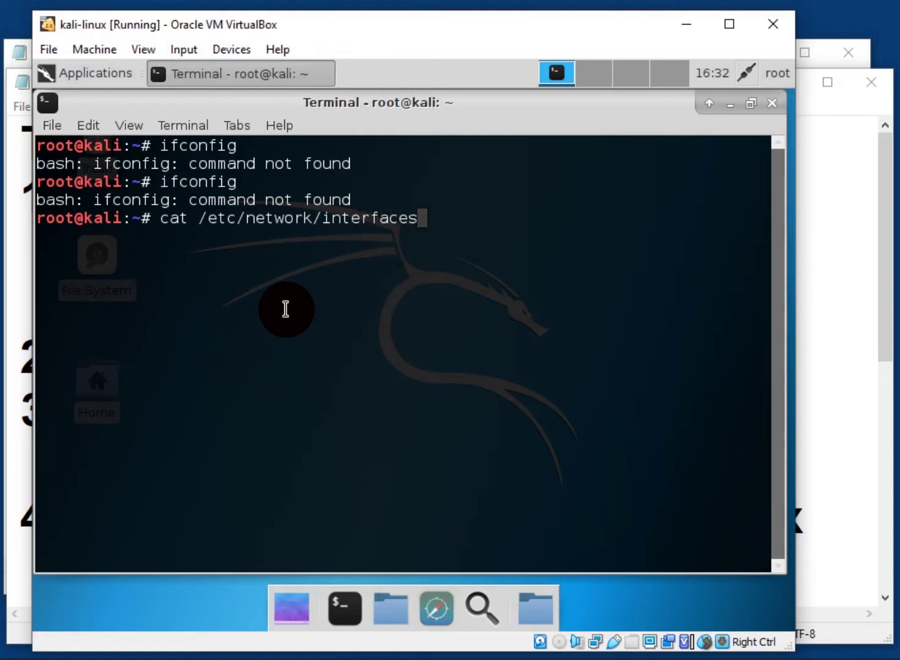
key(Return)
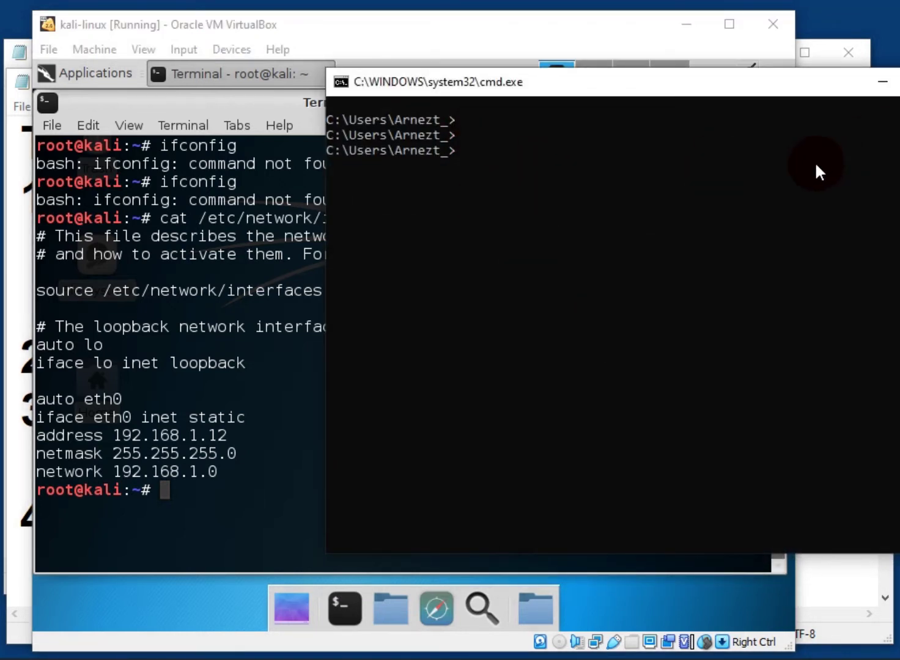
Run ipconfig in the Windows Command Prompt, correcting the mistyped attempts
text(IPCONFIG)
key(BackSpace)
key(BackSpace)
key(BackSpace)
key(BackSpace)
key(BackSpace)
key(BackSpace)
key(BackSpace)
key(BackSpace)
text(ip)
key(BackSpace)
key(BackSpace)
text(ipconfug)
key(Return)
text(ipconfig)
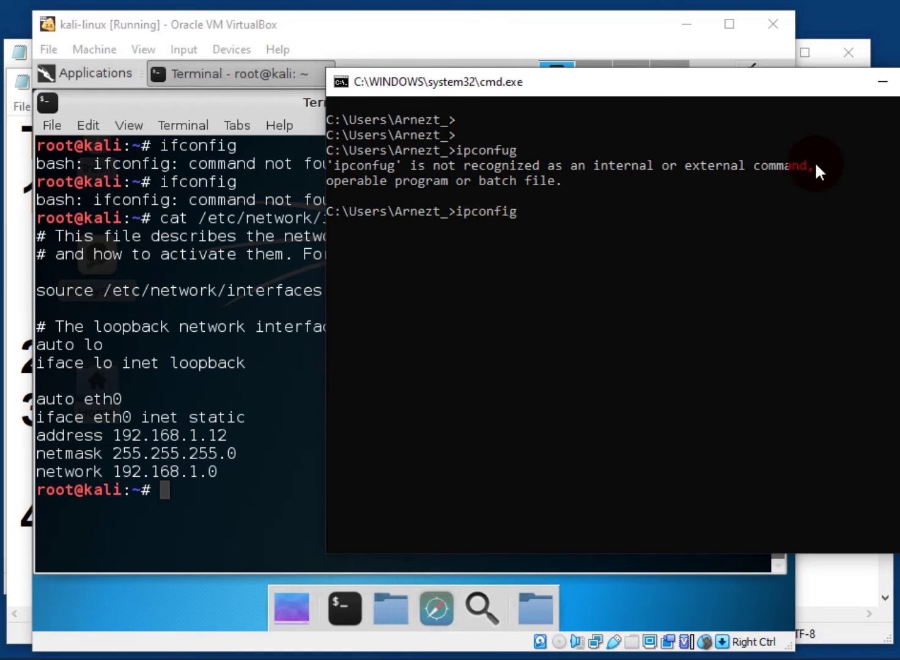
key(Return)
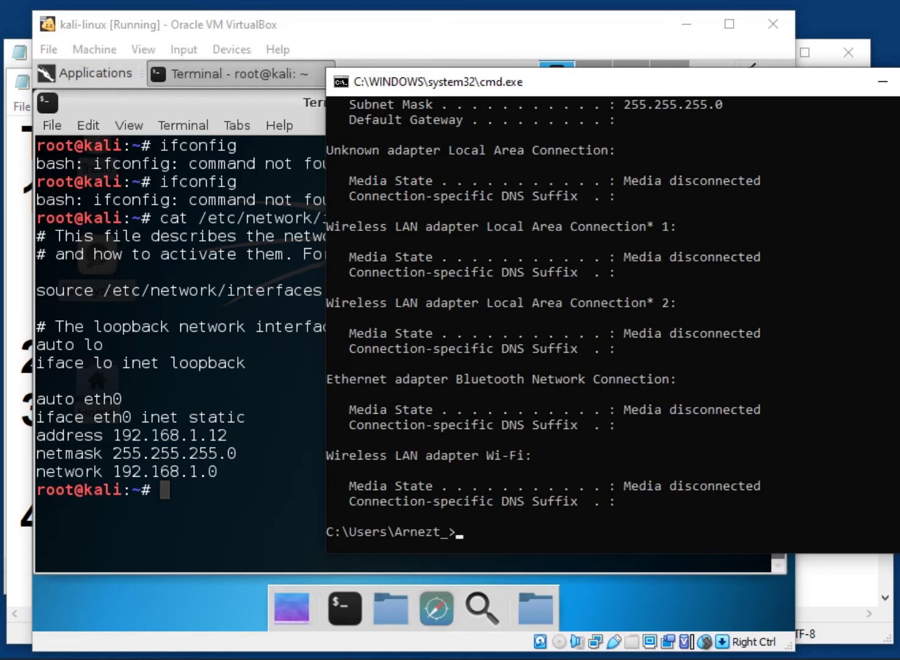
Scan the ipconfig output for the Ethernet 2 IPv4 address and review the assignment notes
scroll(820, 225, up, 2)
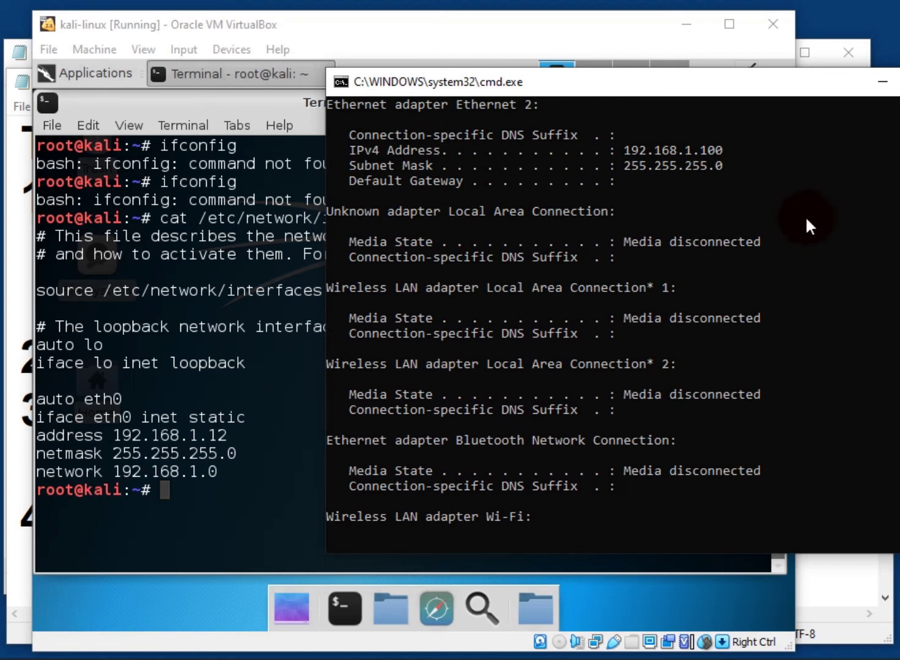
scroll(738, 229, up, 1)
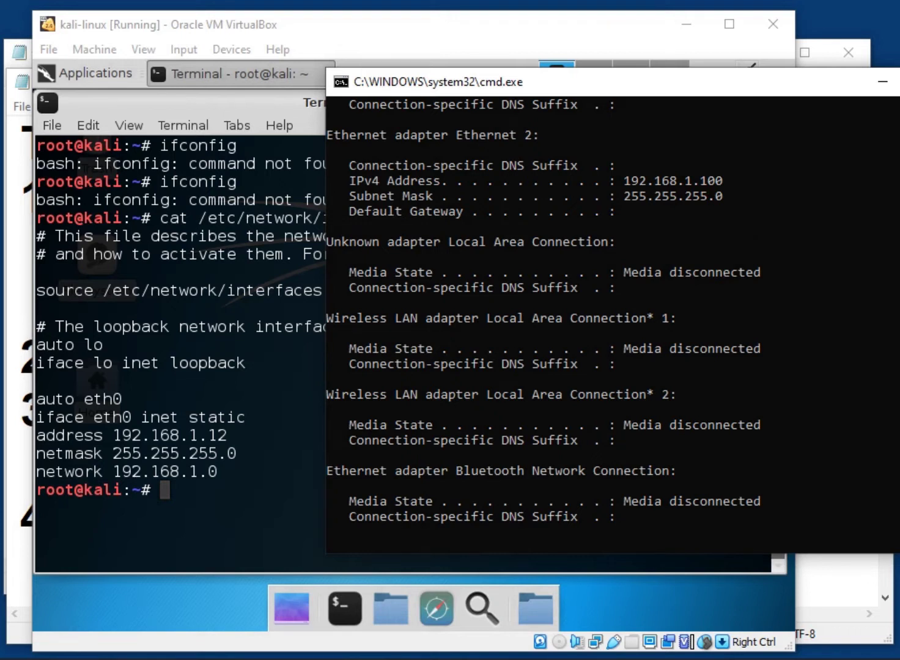
scroll(543, 318, down, 3)
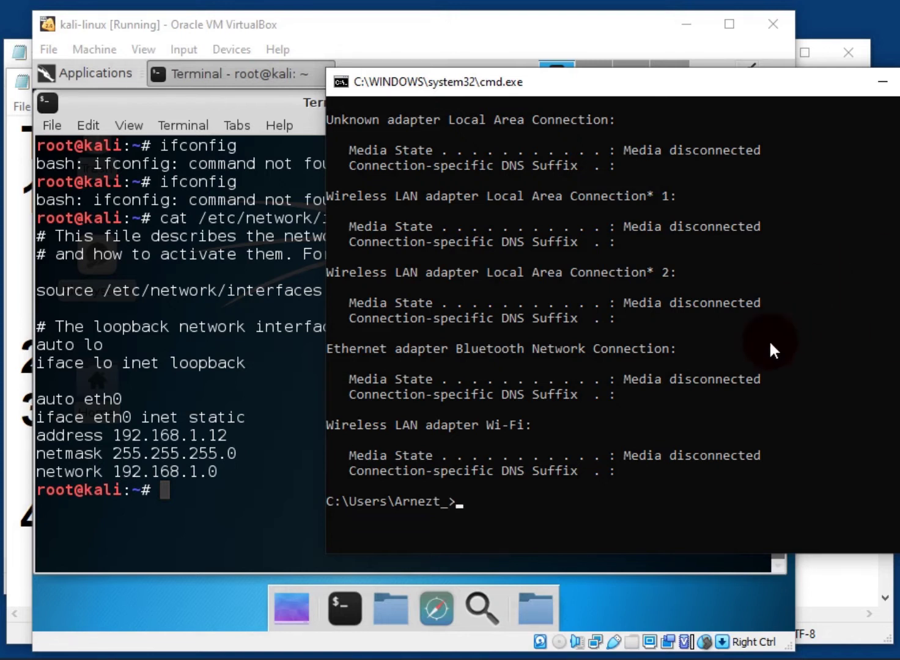
click(837, 580)
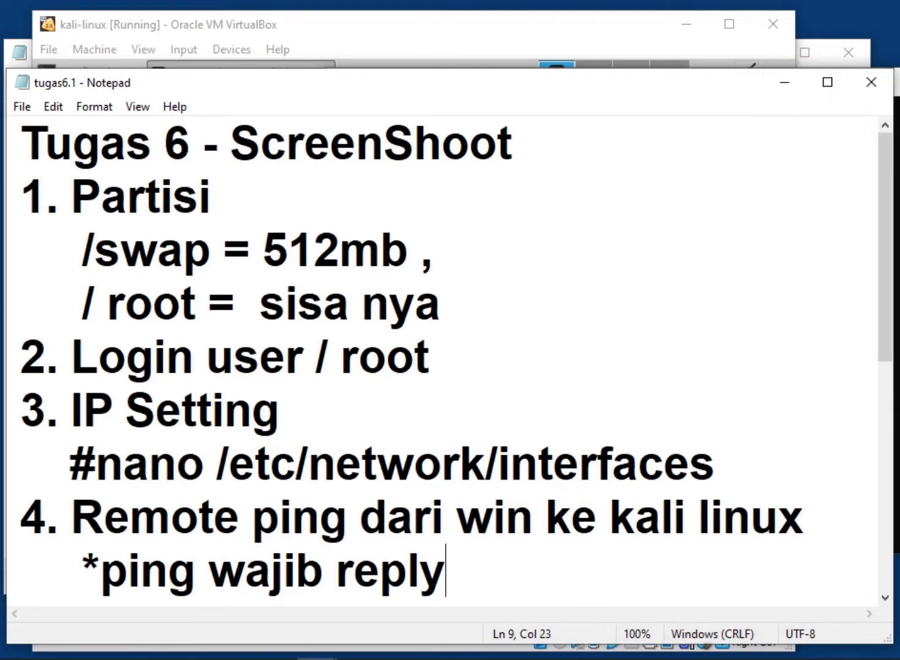
click(896, 82)
Ping the Kali VM at 192.168.1.12, getting 4 of 4 replies, then minimize cmd
click(599, 24)
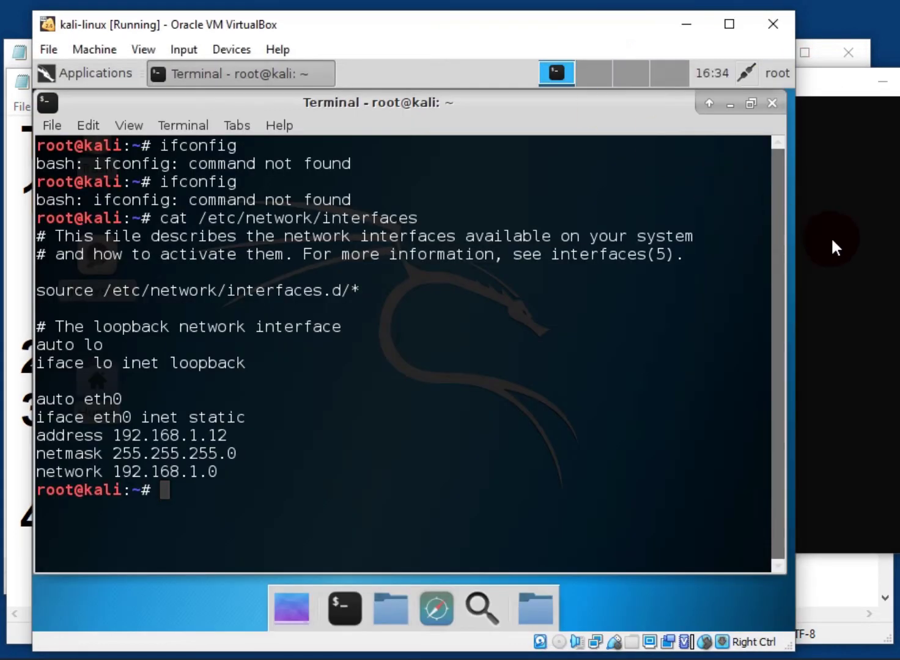
click(830, 237)
text(ping)
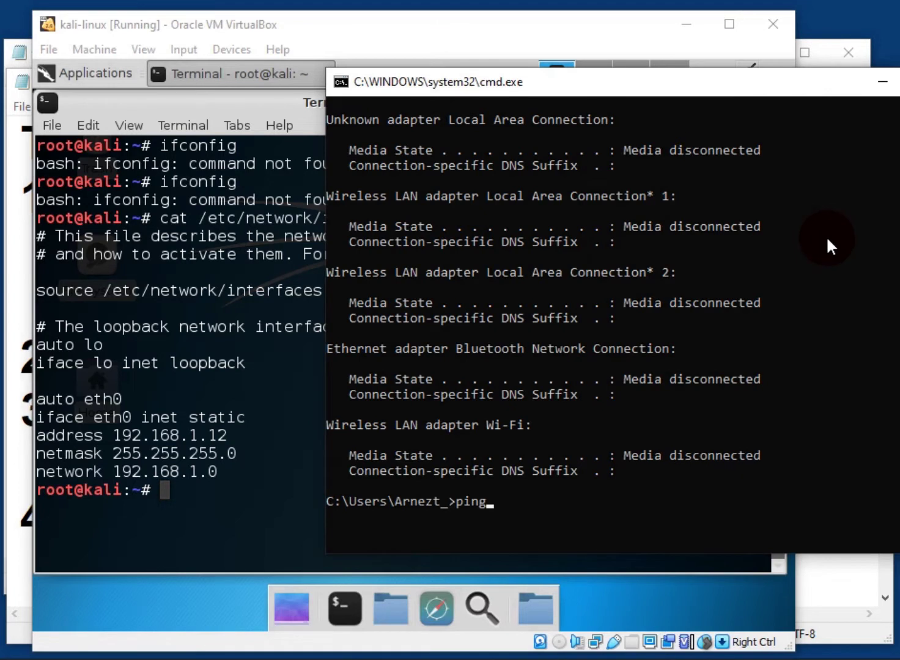
text( 192.168.1.12)
key(Return)
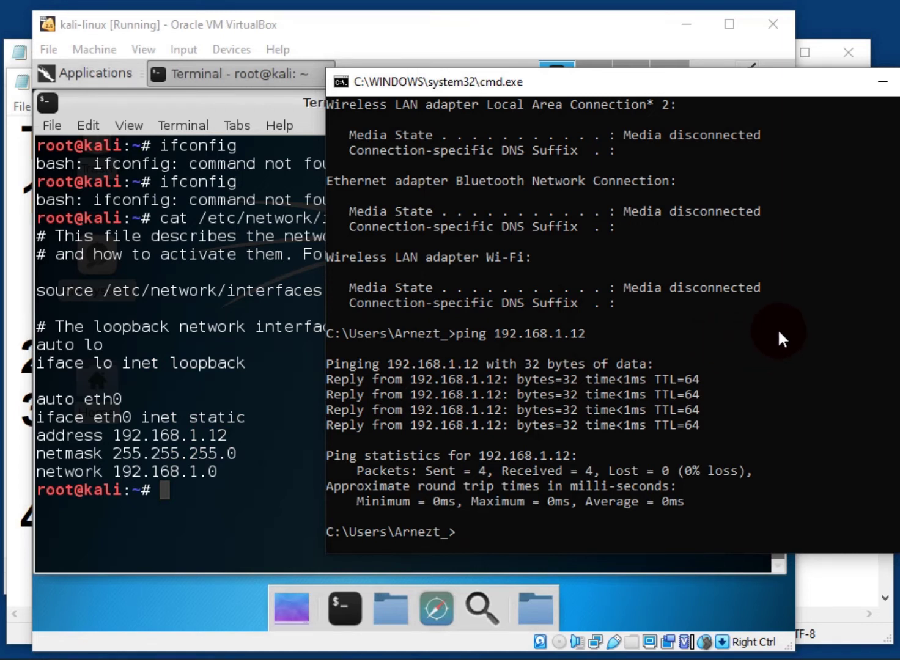
click(882, 83)
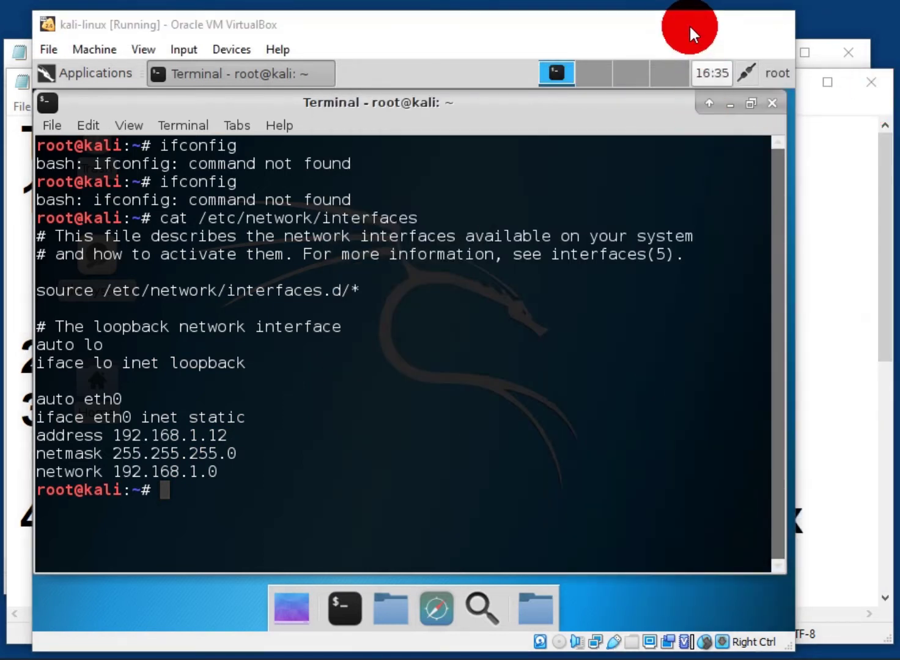
Switch to VirtualBox Manager, view Help > About VirtualBox, and begin creating a new machine
click(688, 25)
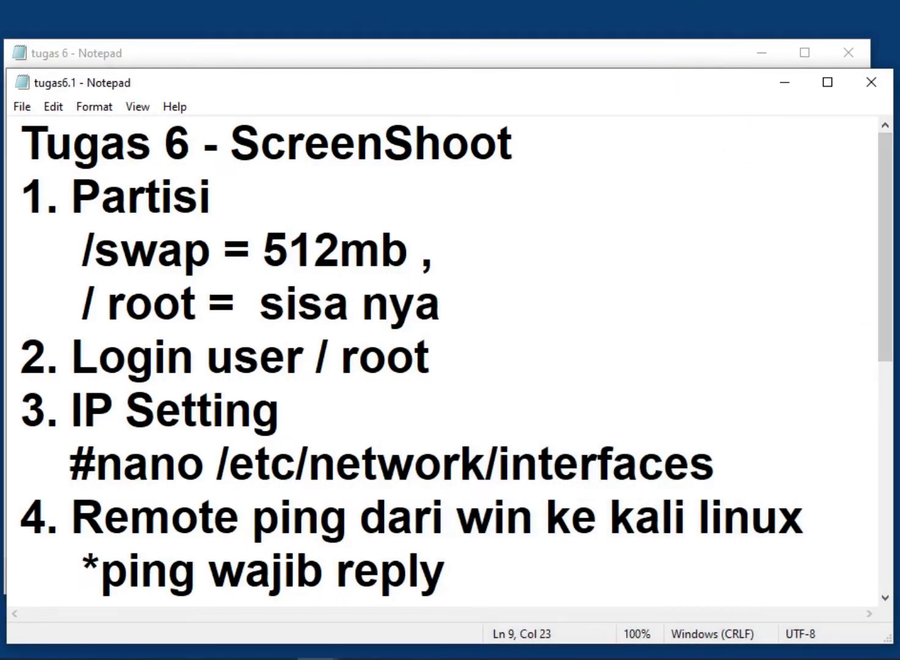
key(alt+Tab)
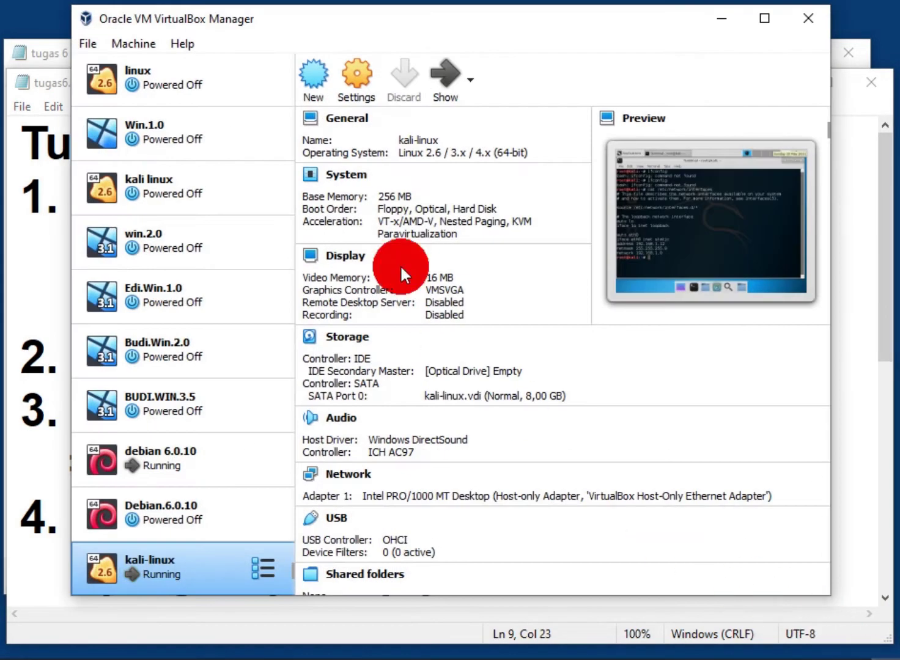
click(202, 59)
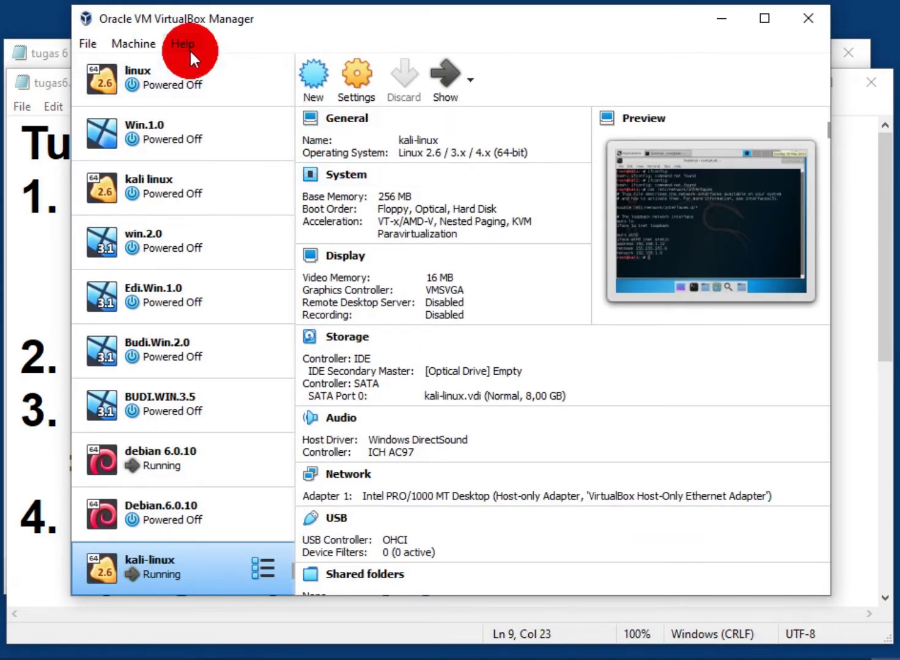
click(190, 49)
click(227, 181)
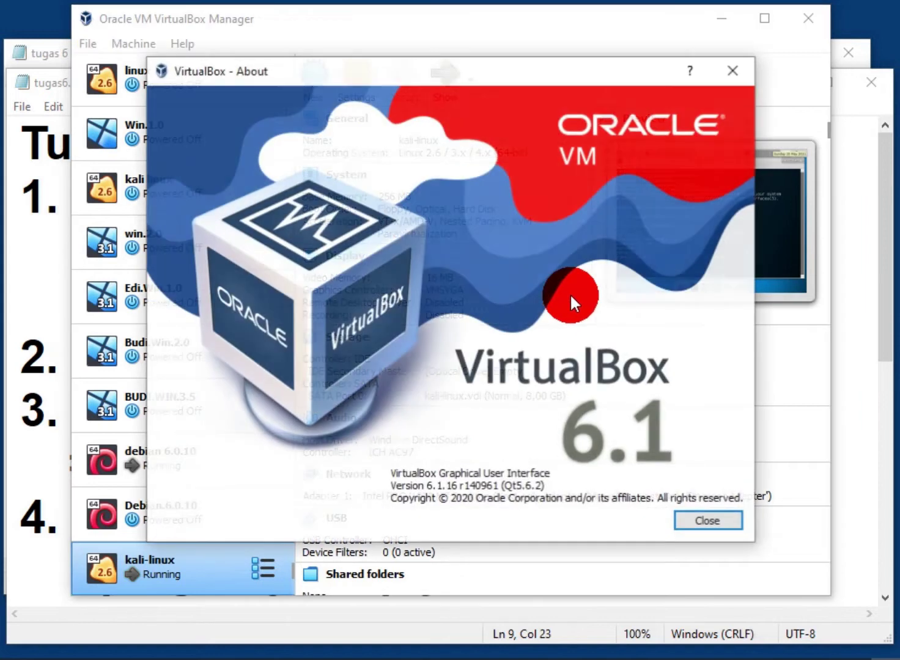
click(736, 71)
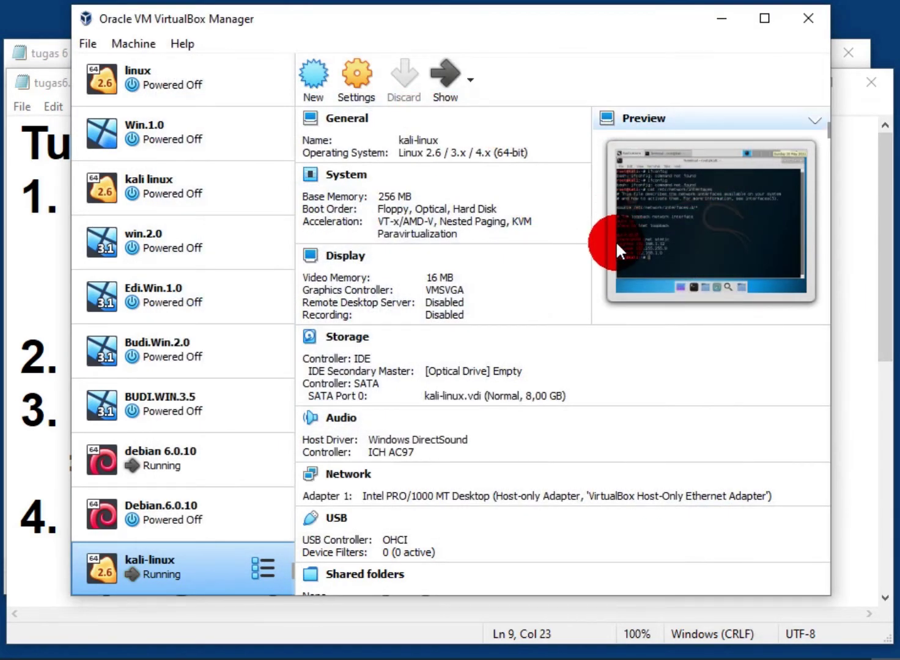
click(316, 71)
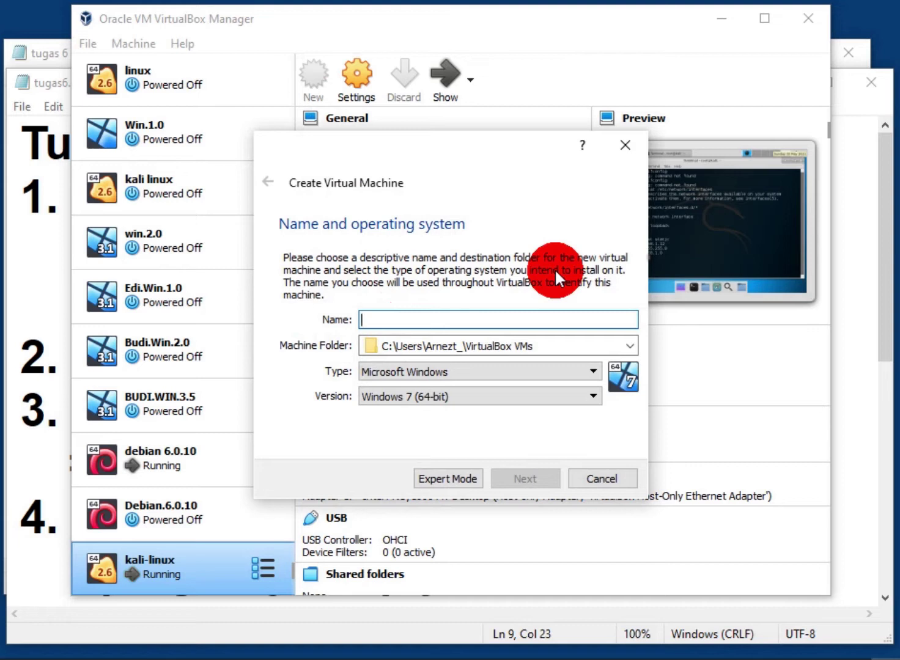
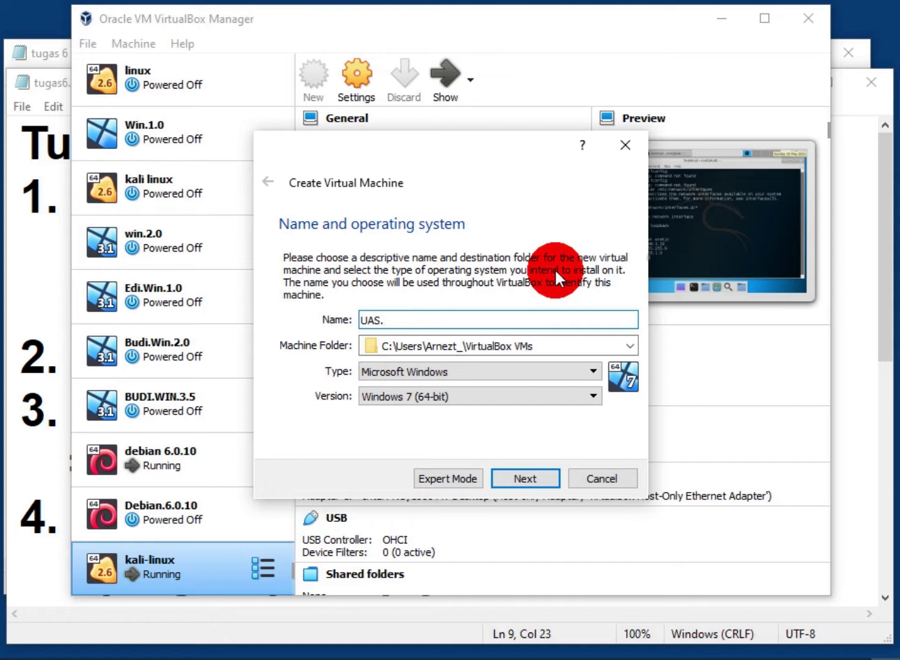
Name the new machine with the student's name and ID, type Other, version Other/Unknown (64-bit)
key(BackSpace)
key(BackSpace)
key(BackSpace)
key(BackSpace)
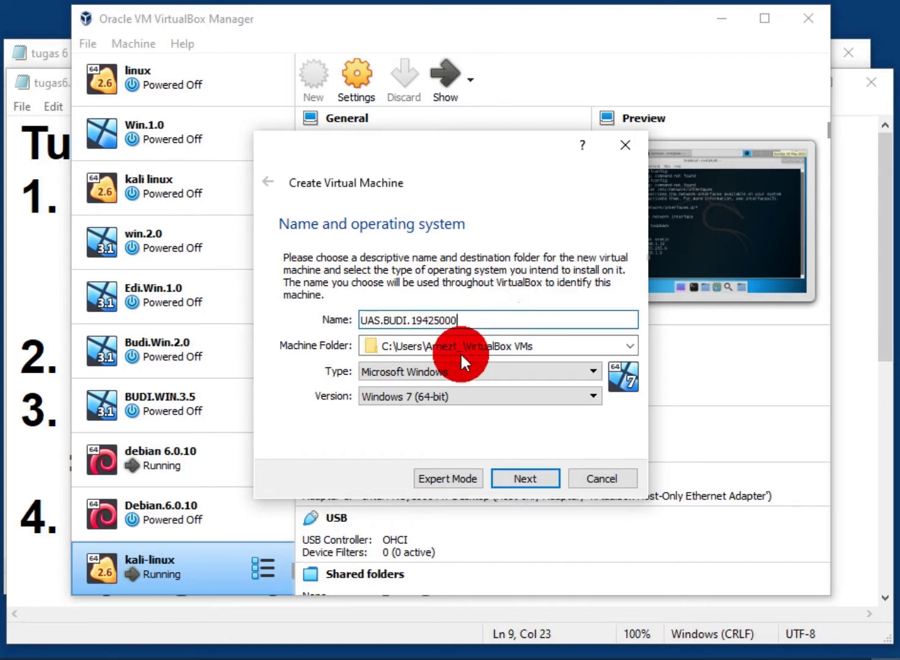
click(480, 367)
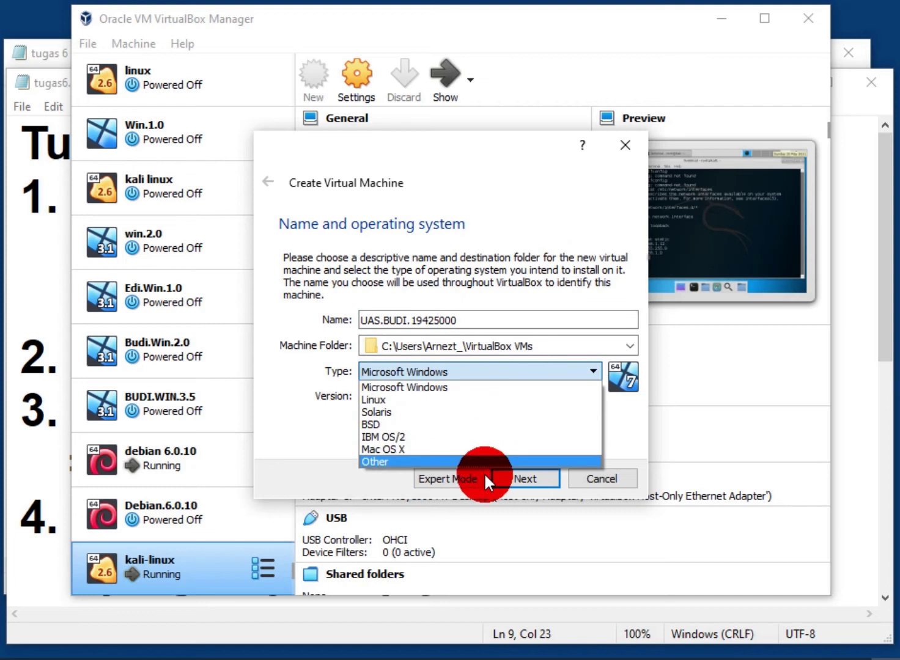
click(486, 461)
click(477, 396)
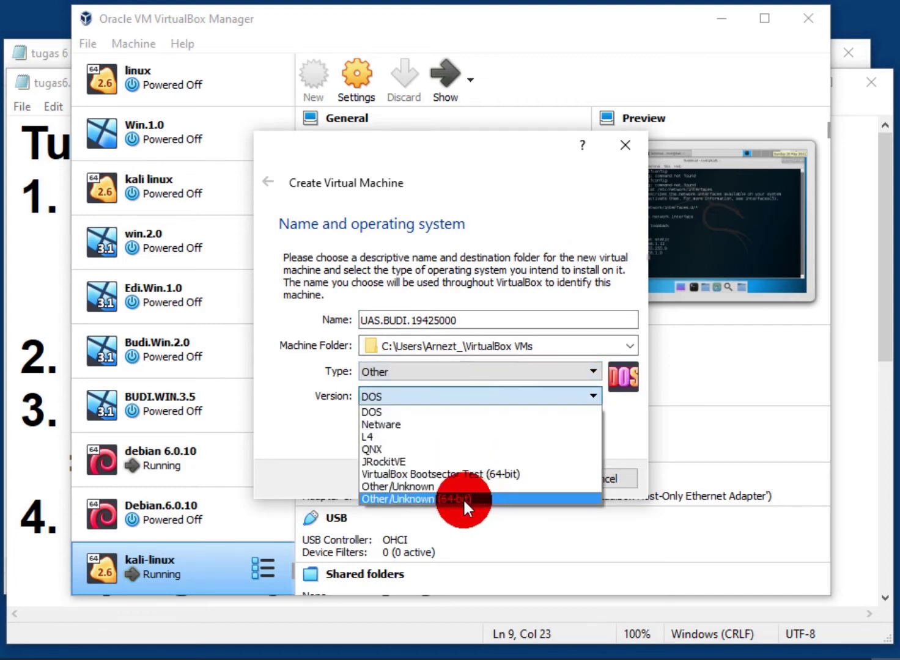
click(462, 499)
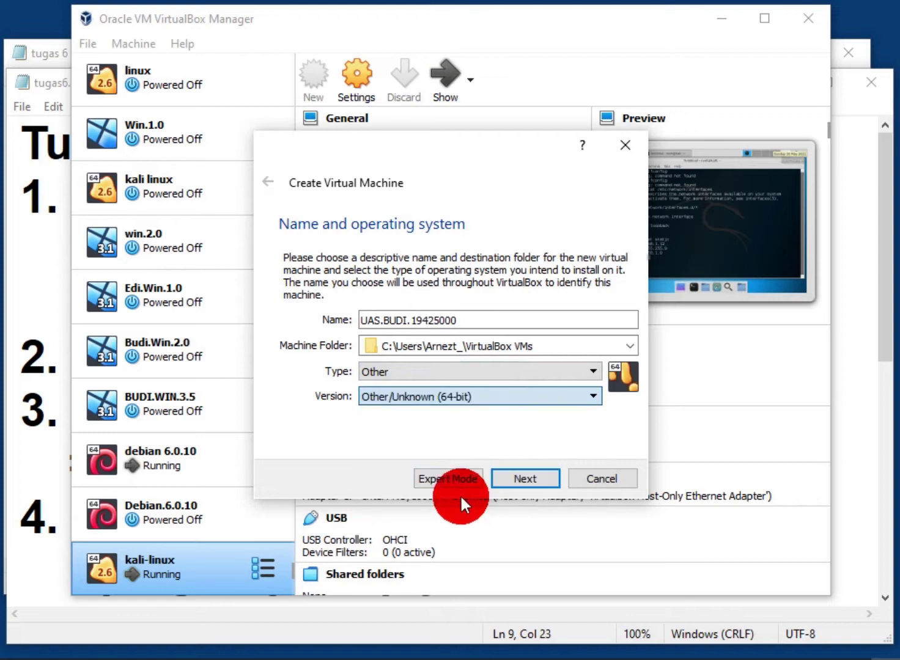
Give the new machine 256 MB of memory and continue to the hard disk page
click(517, 476)
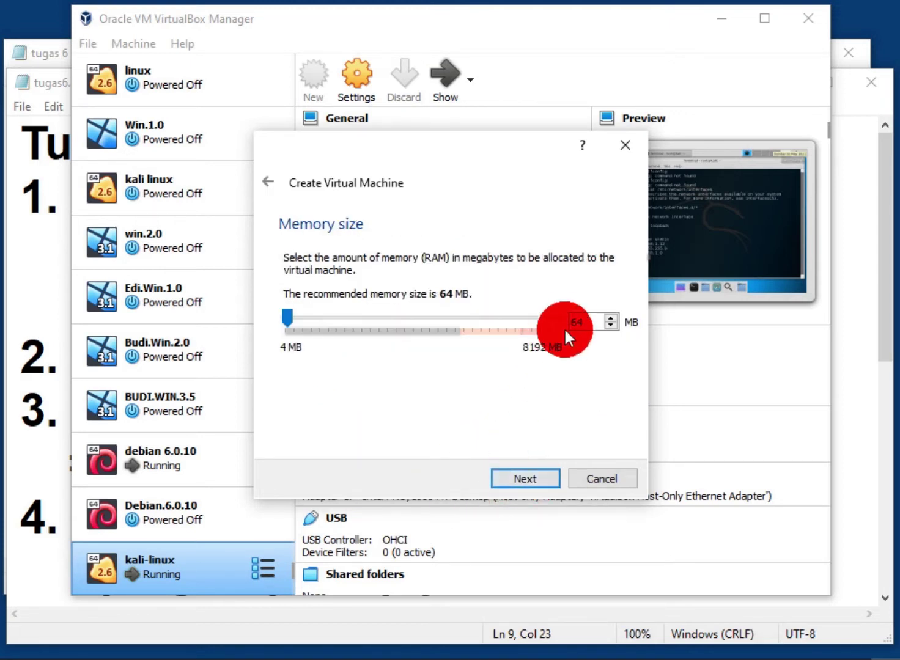
double_click(581, 322)
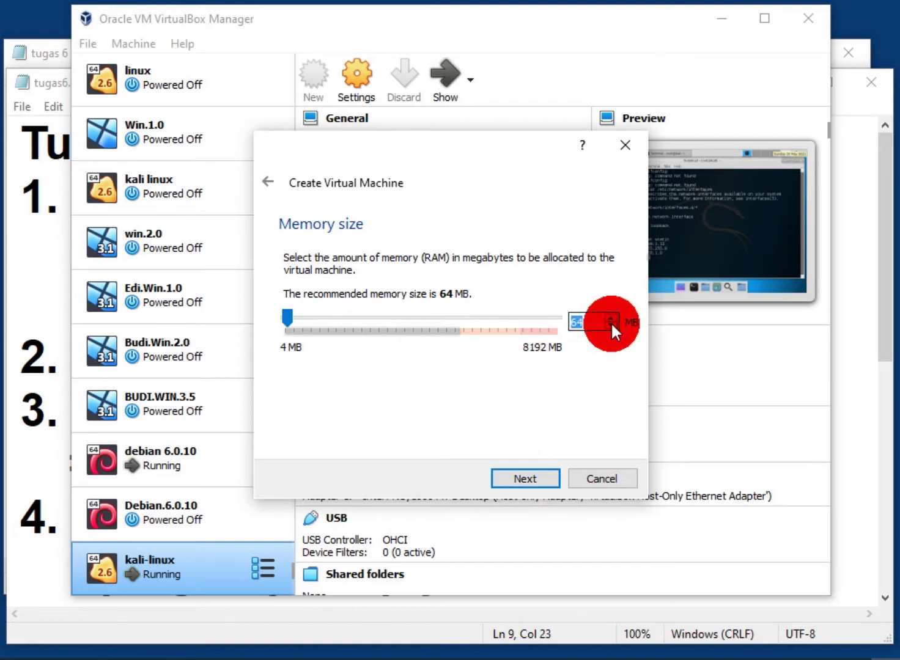
text(256)
click(549, 475)
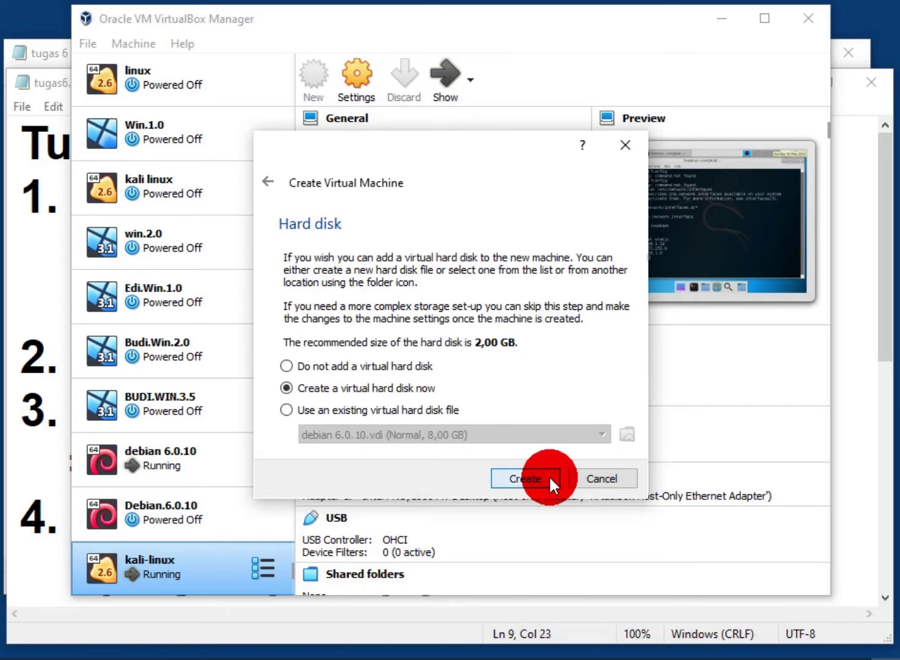
Create a new VDI virtual hard disk of 8,00 GB and finish the machine
click(548, 475)
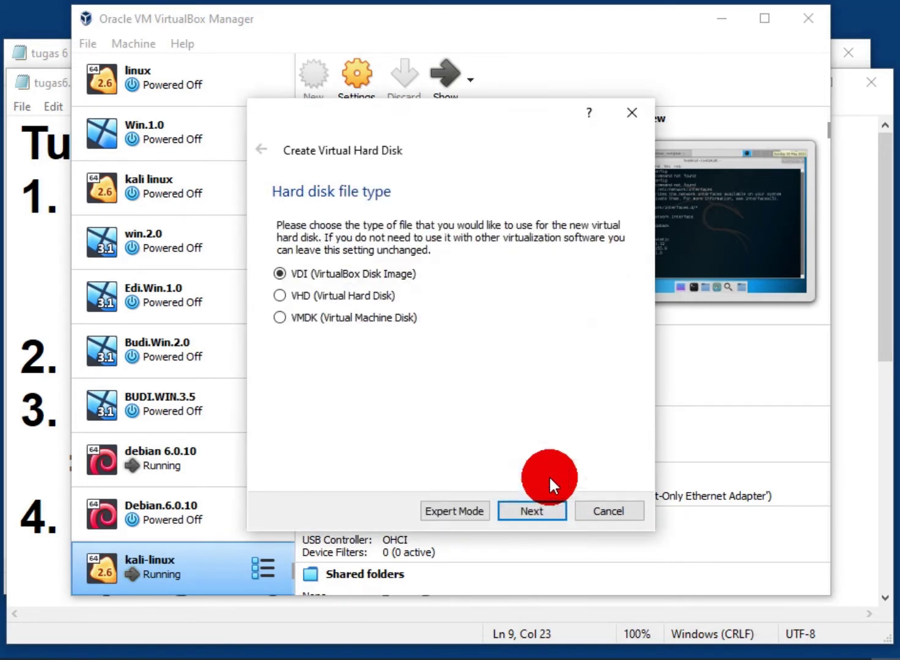
click(544, 511)
click(544, 512)
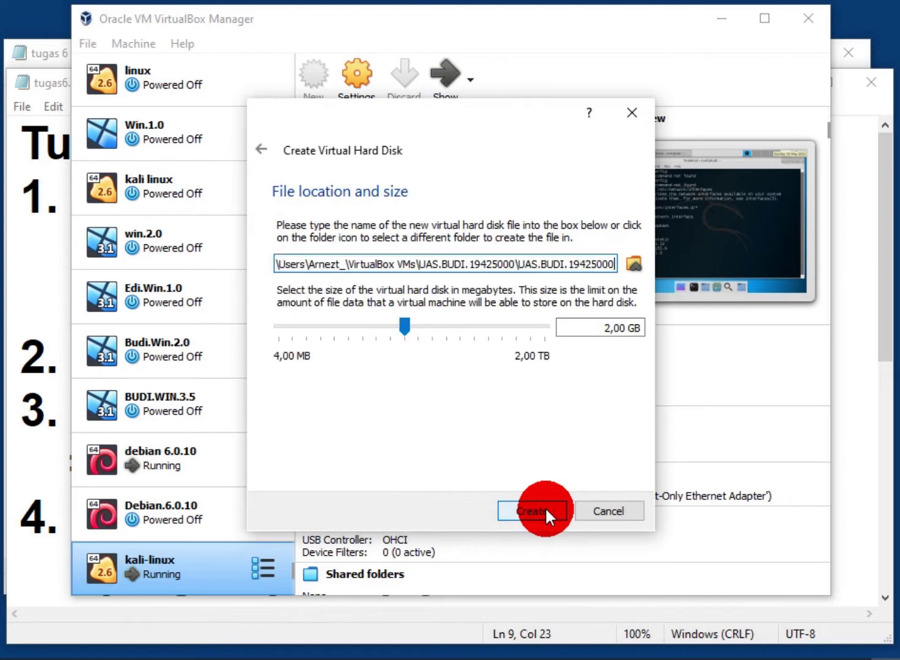
click(609, 328)
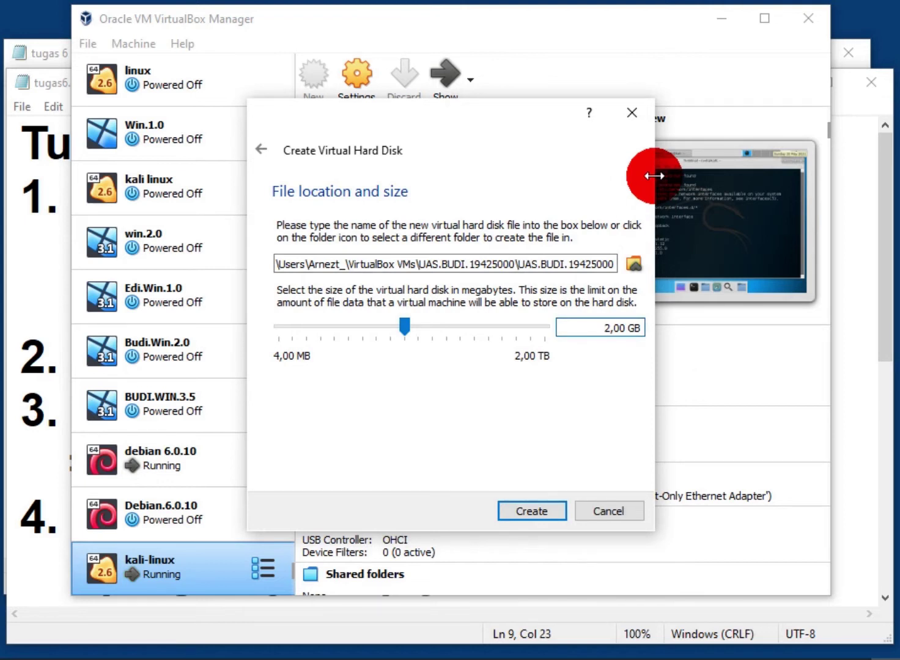
key(Delete)
text(8)
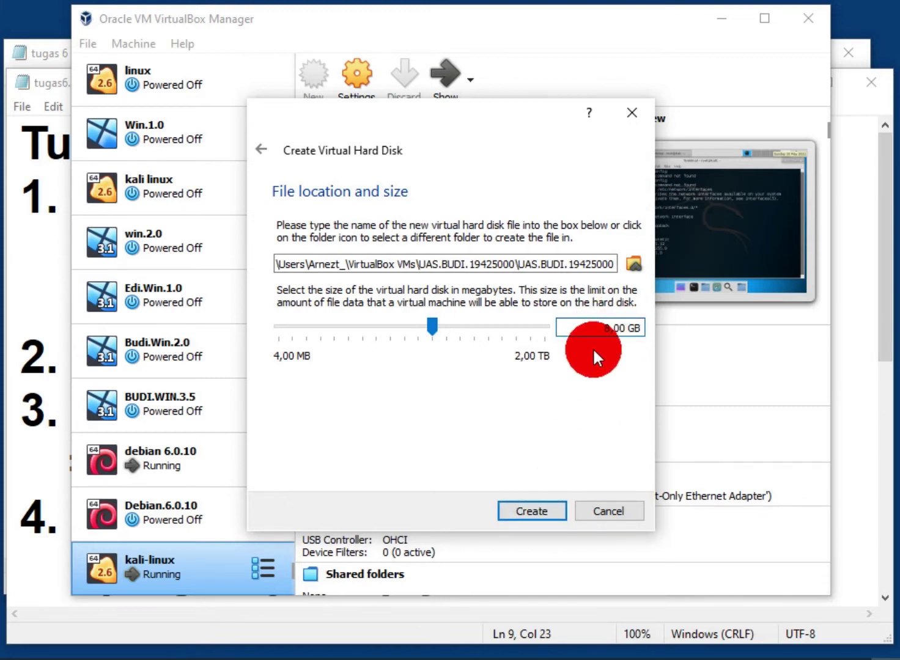
click(548, 509)
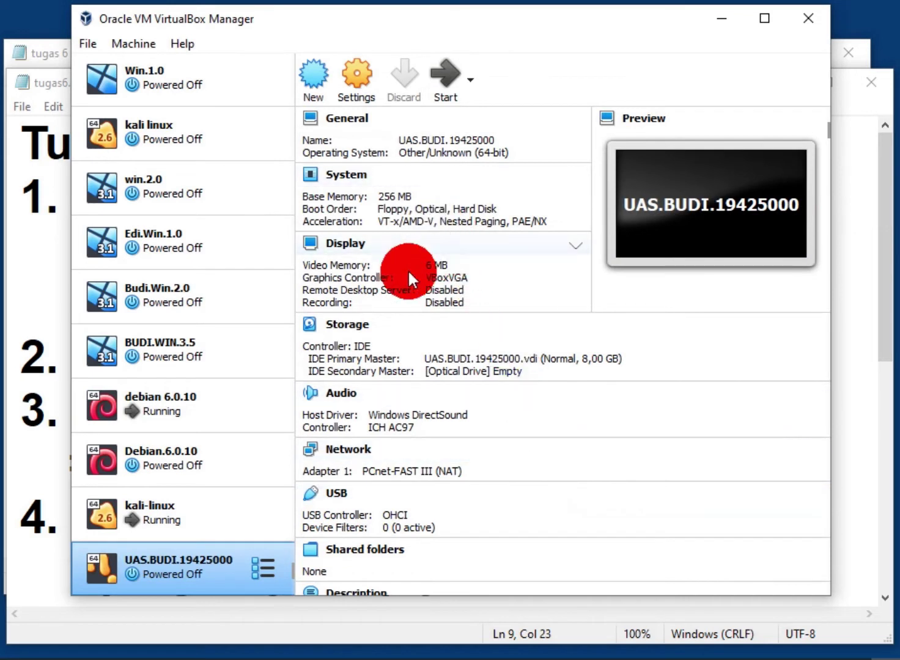
Load kali-linux-light-2017.1-i386.iso into the new machine's empty optical drive and save the settings
click(358, 329)
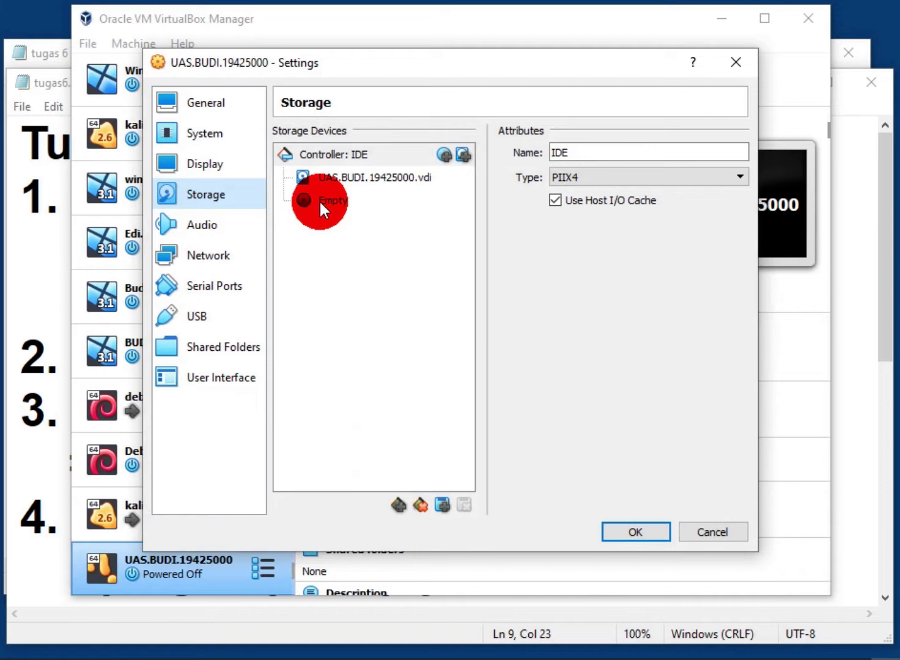
click(319, 200)
drag(433, 60, 329, 39)
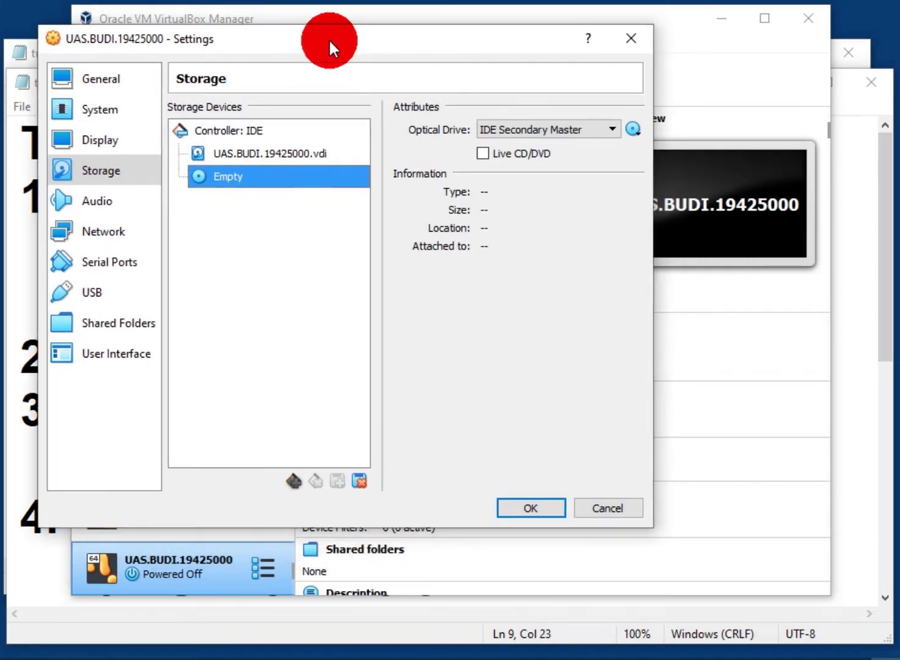
click(636, 126)
click(676, 173)
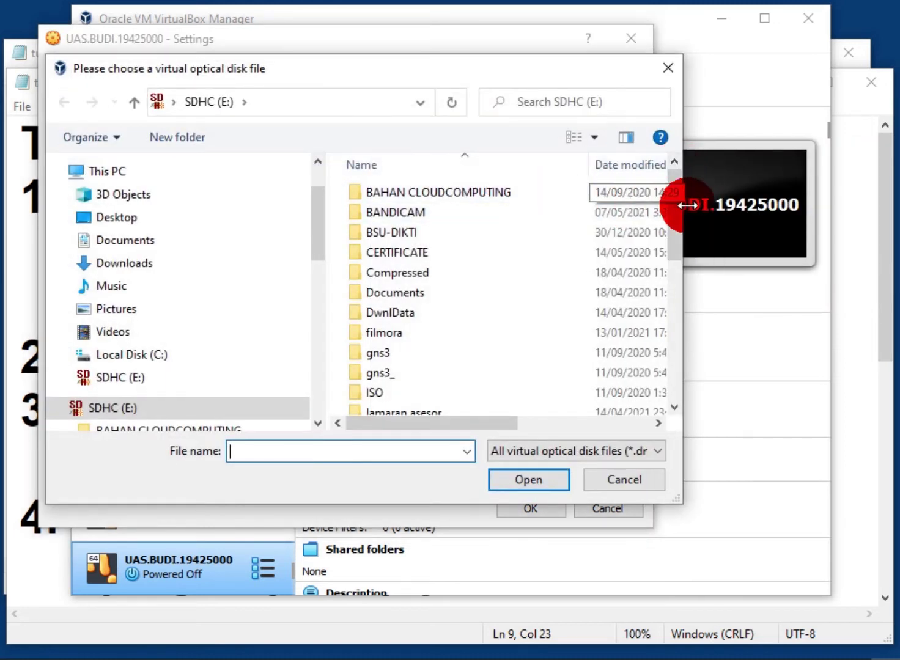
drag(676, 208, 667, 376)
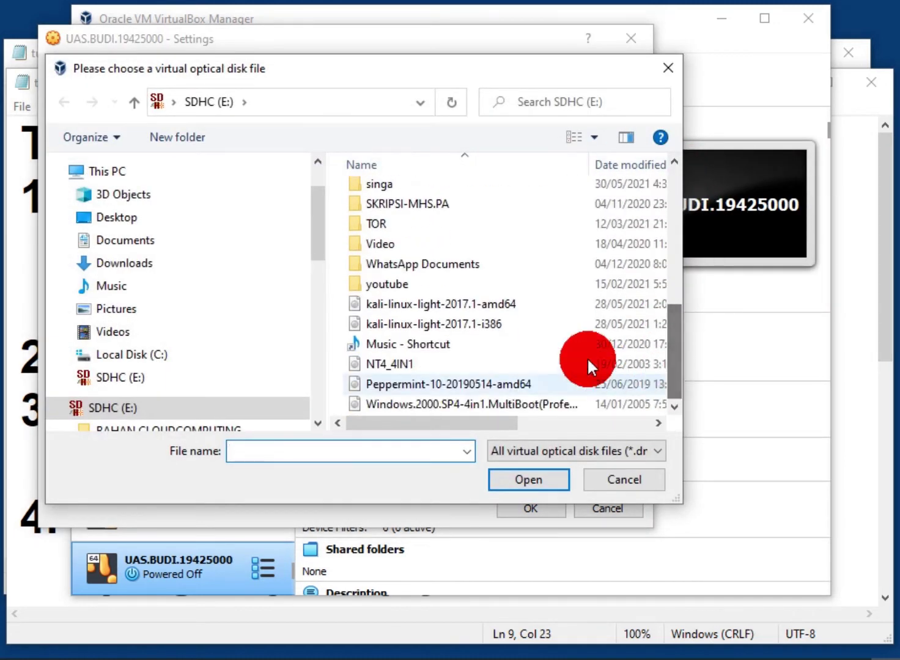
click(517, 324)
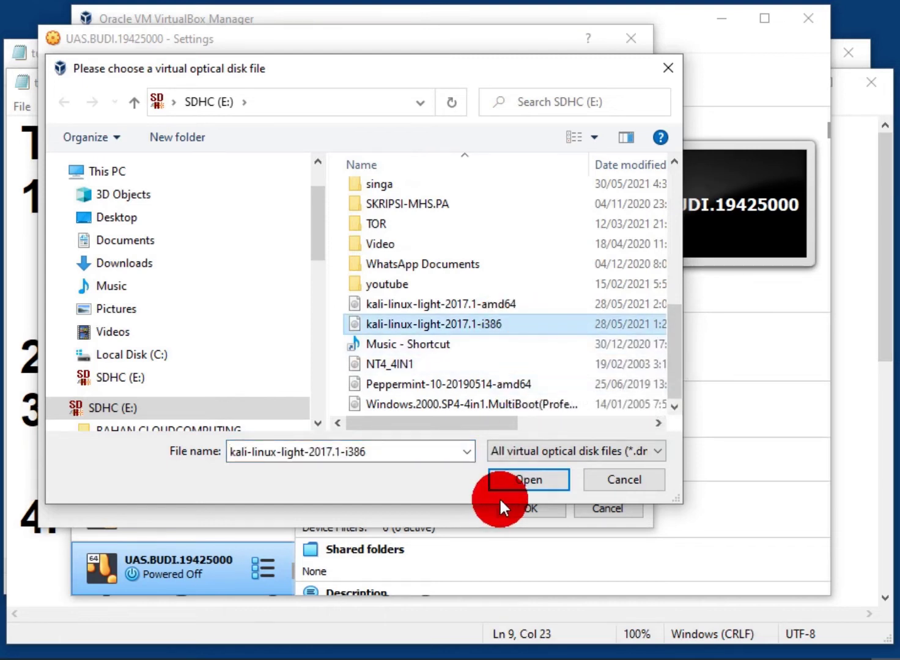
click(523, 483)
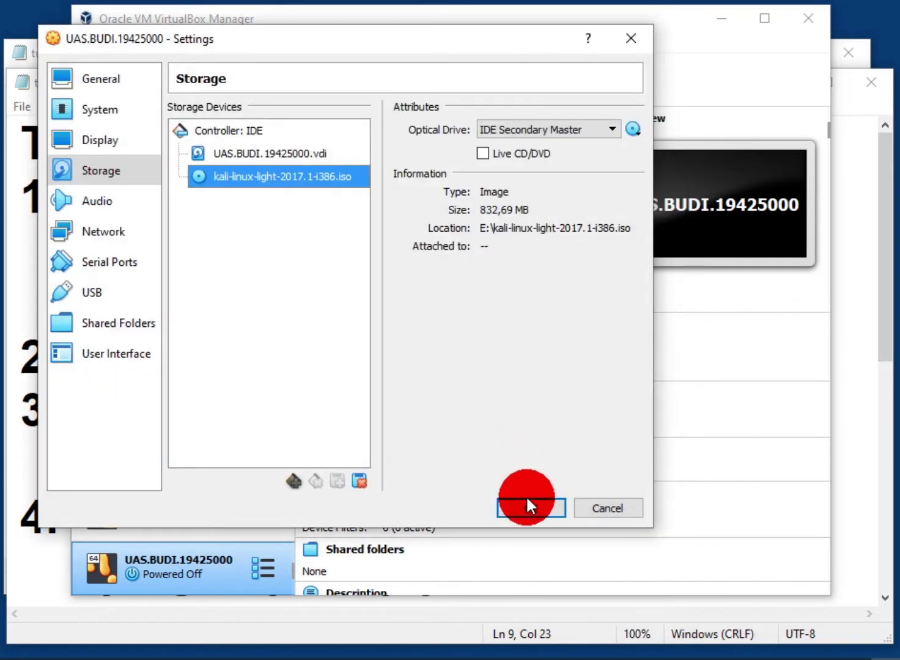
click(527, 501)
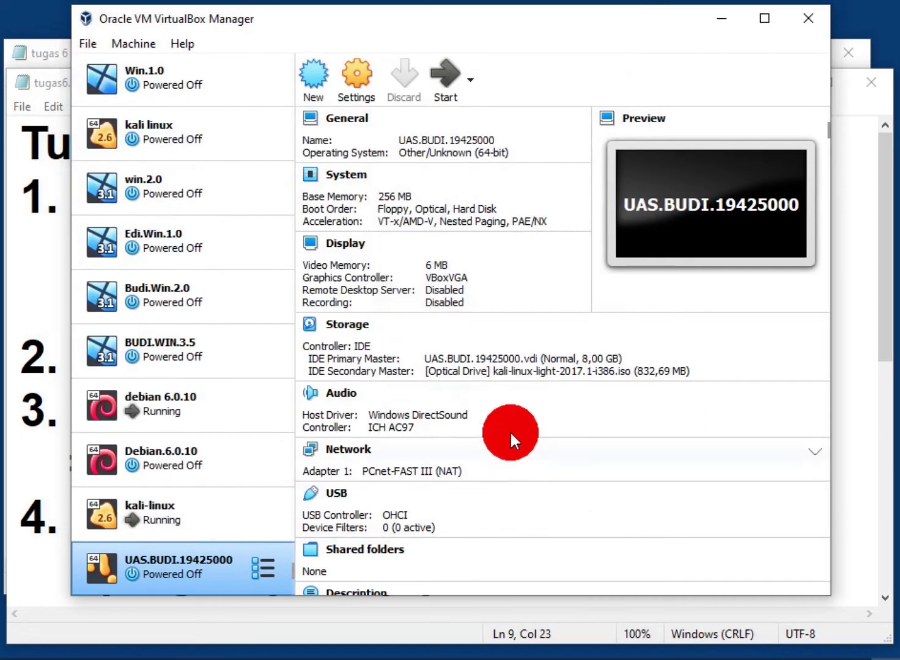
Start the new VM from the Kali image and boot the text-mode Install entry
click(433, 82)
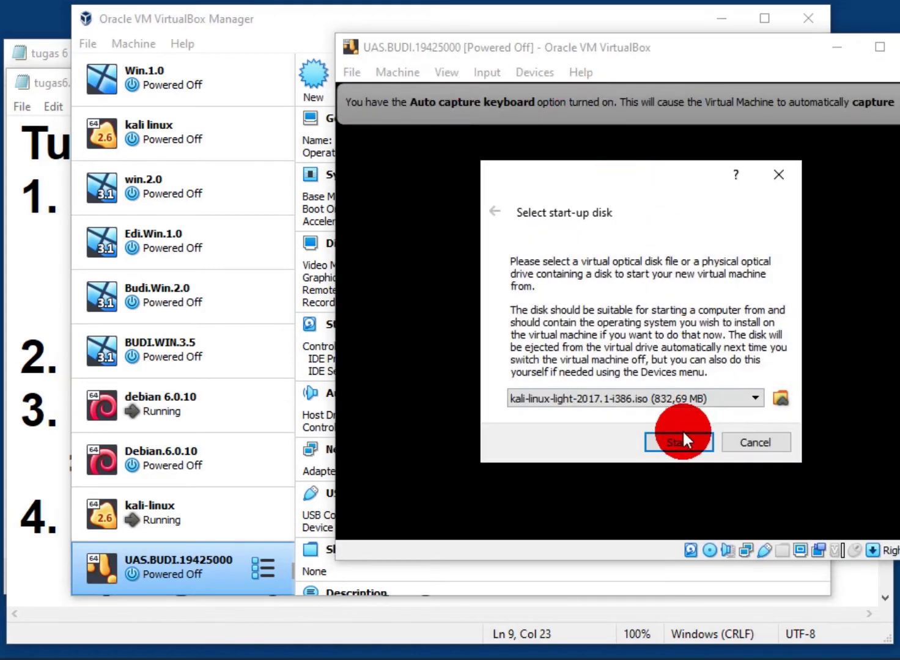
click(681, 434)
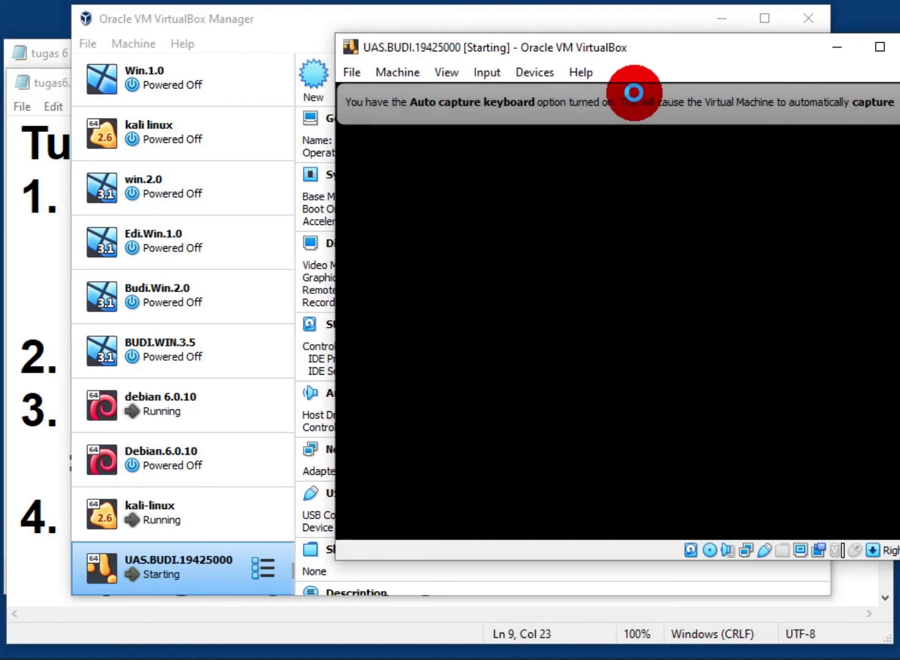
drag(637, 44, 291, 25)
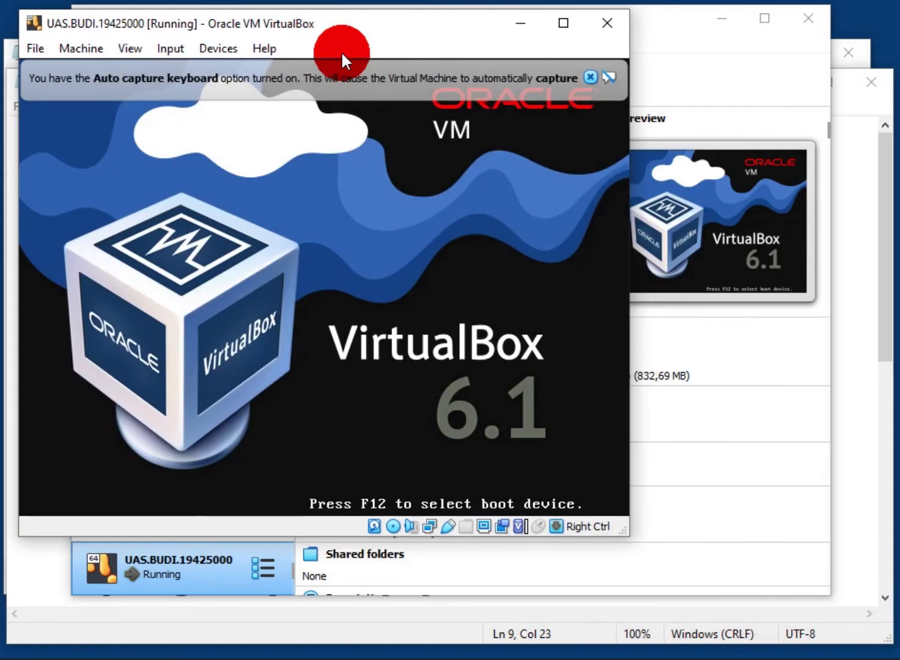
click(591, 77)
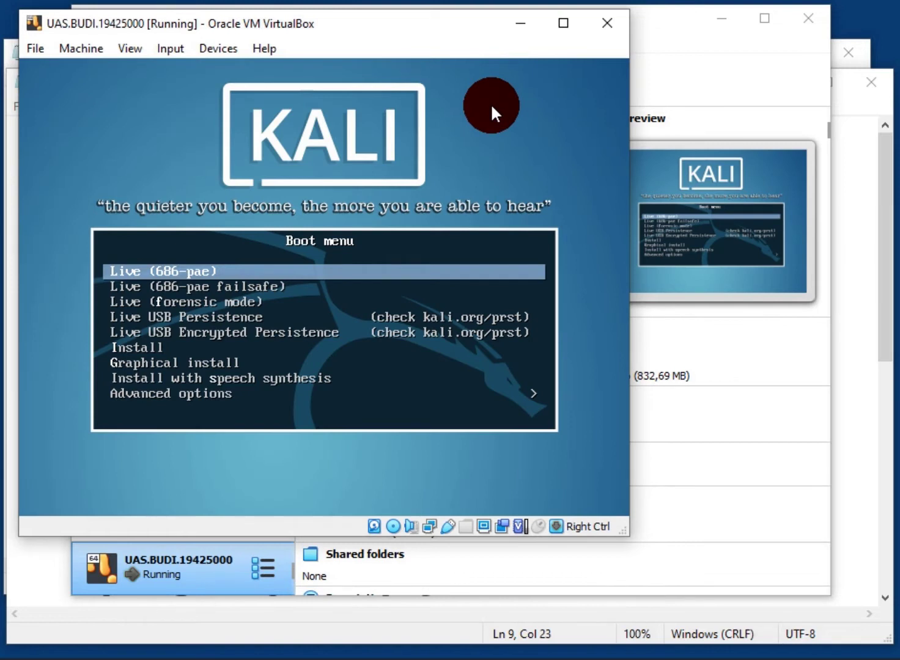
key(Down)
key(Down)
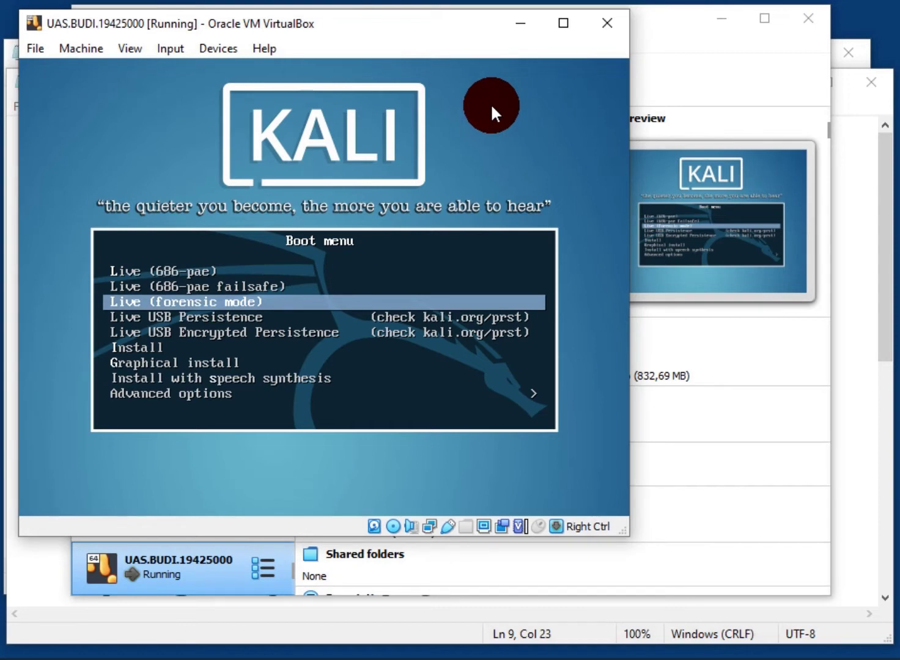
key(Down)
key(Down)
key(Down)
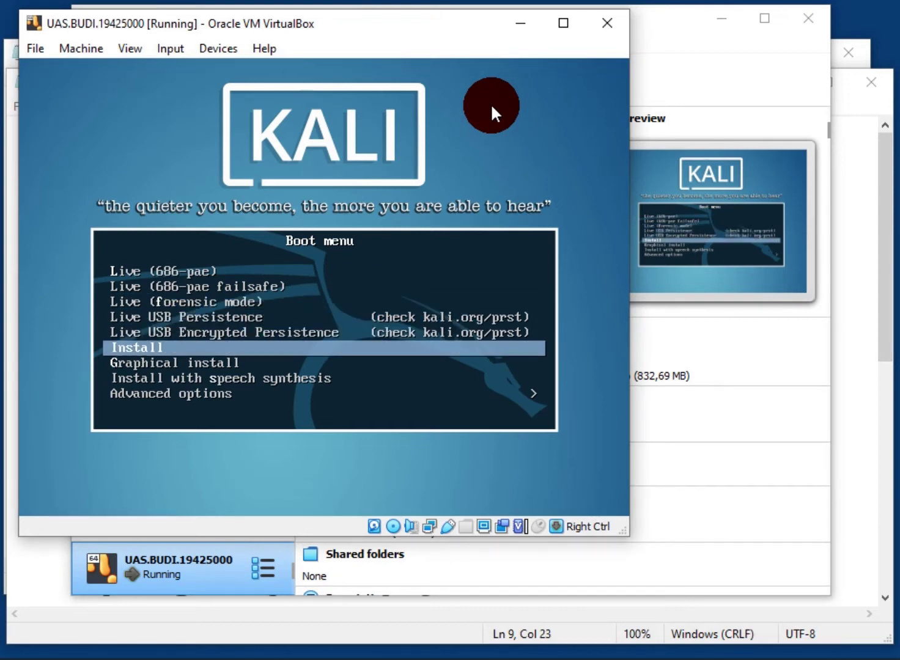
key(Return)
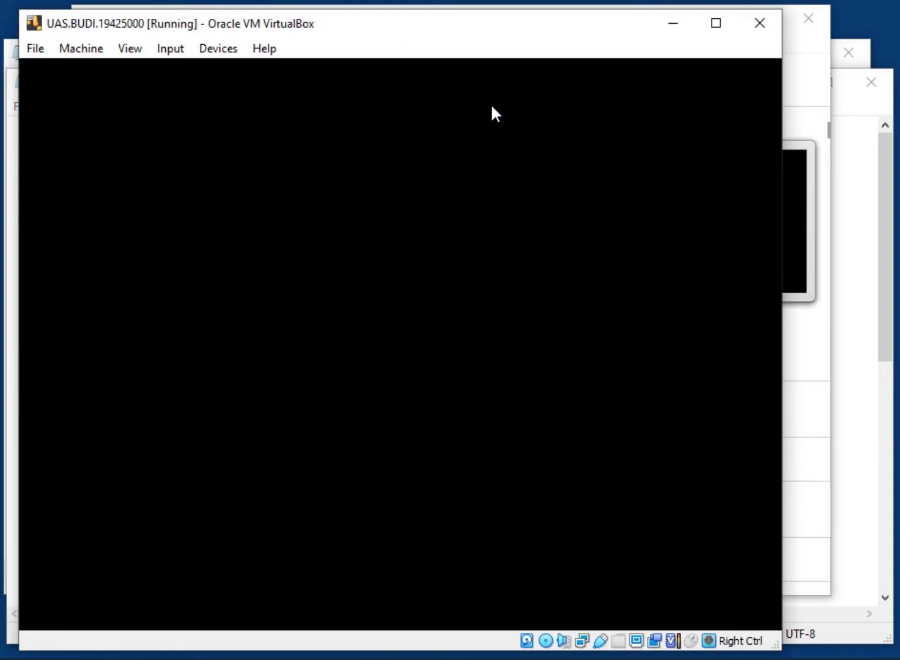
Accept English, United States and the American English keymap in the Kali installer
click(450, 34)
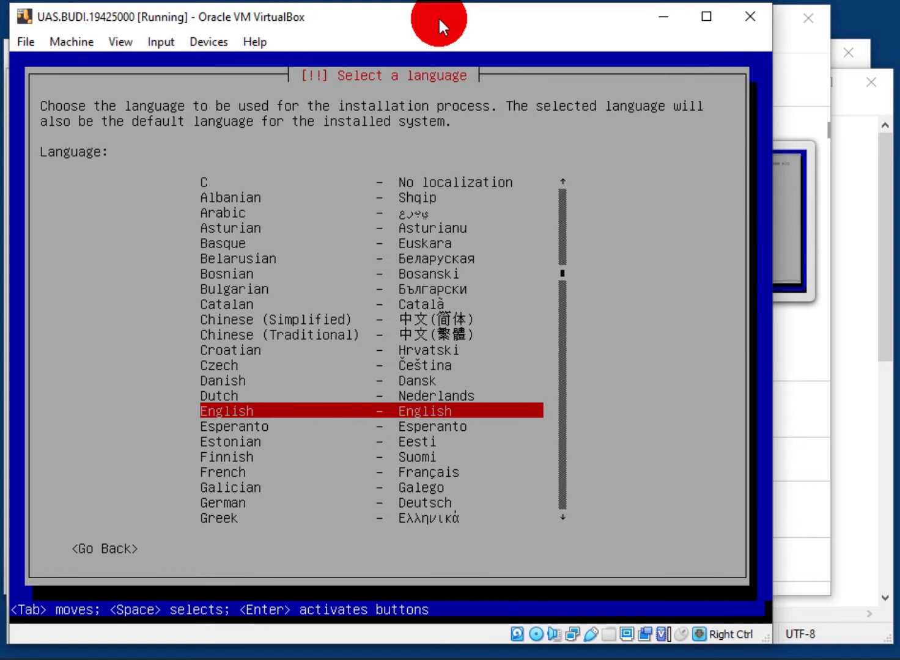
key(Return)
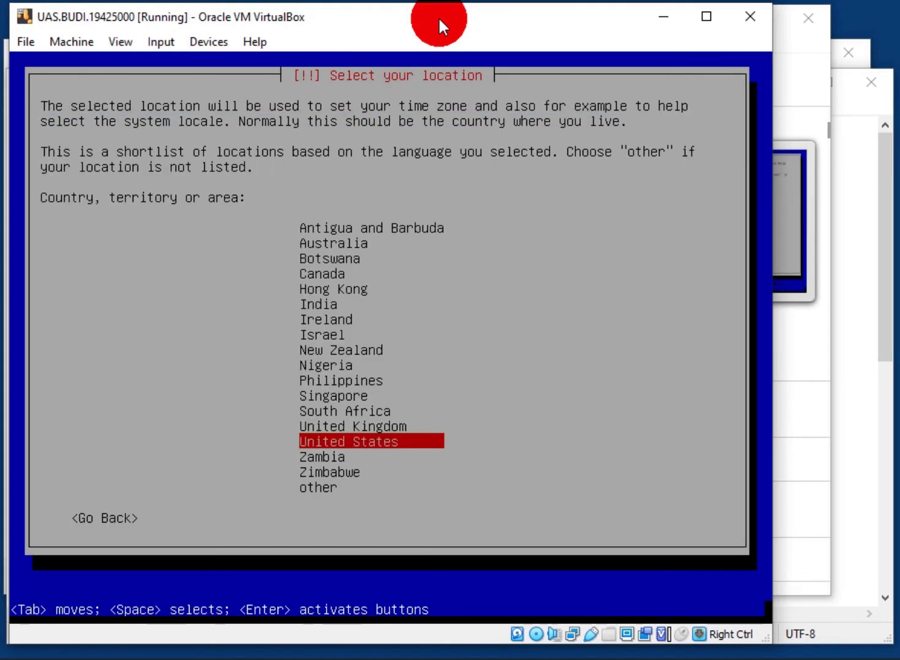
key(Return)
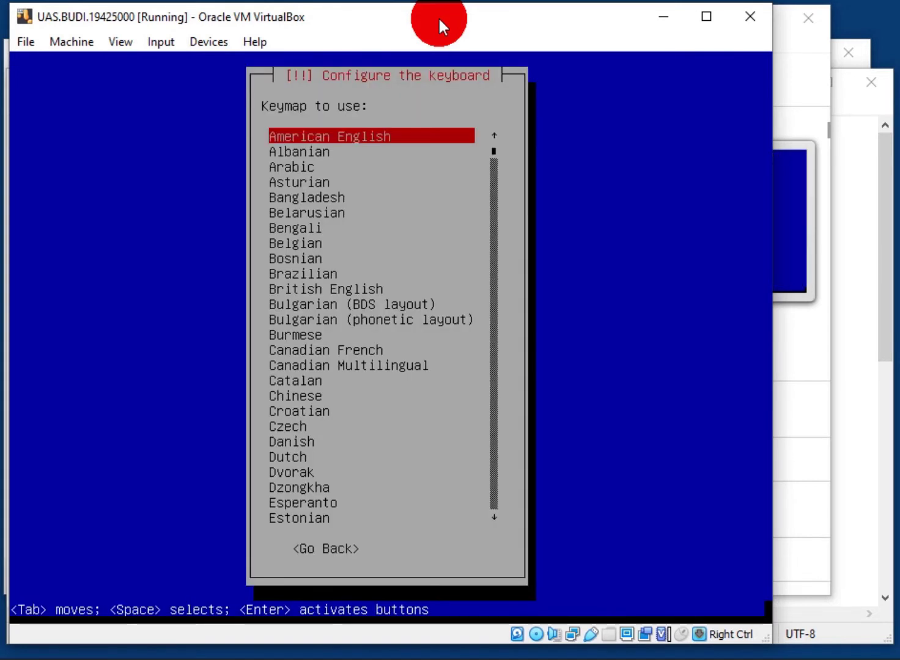
key(Return)
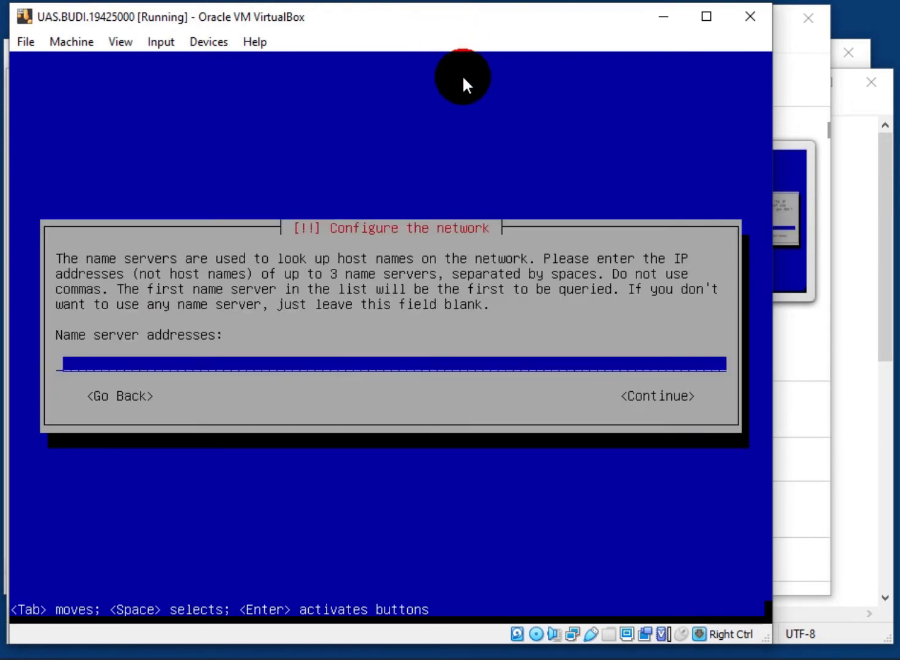
Continue without name servers, keeping hostname kali and leaving the domain name blank
key(Return)
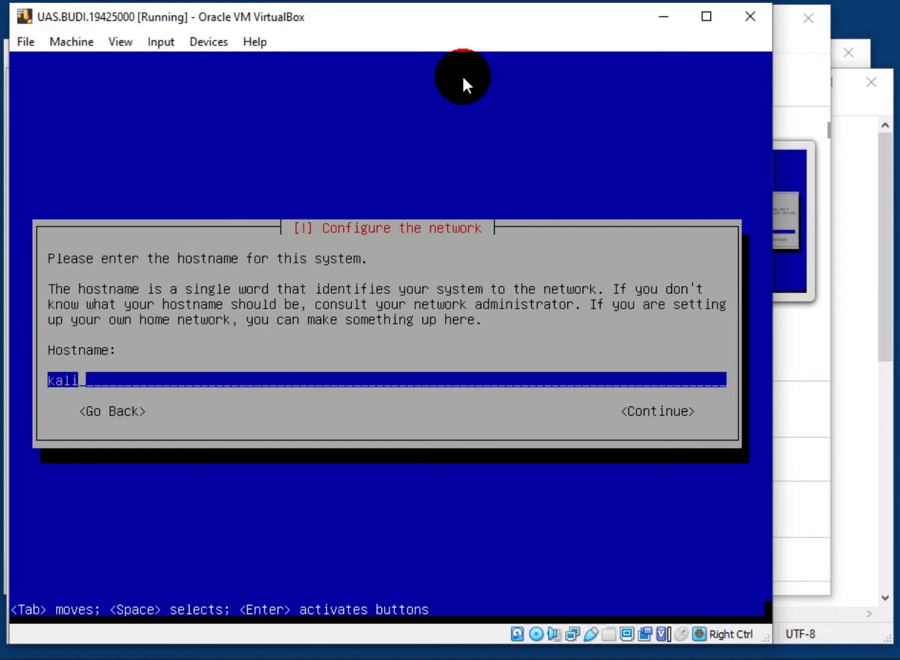
key(Return)
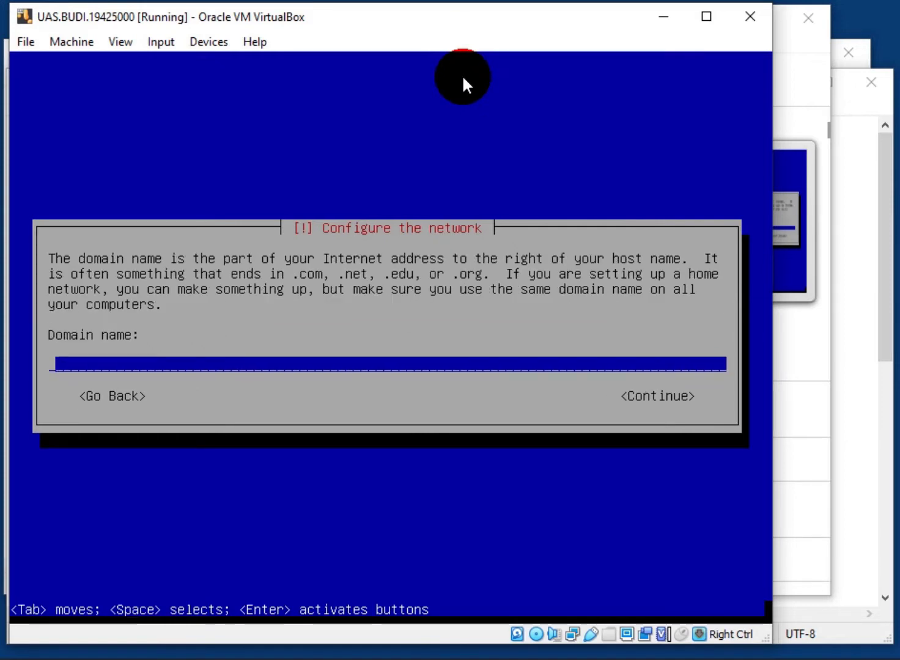
key(Return)
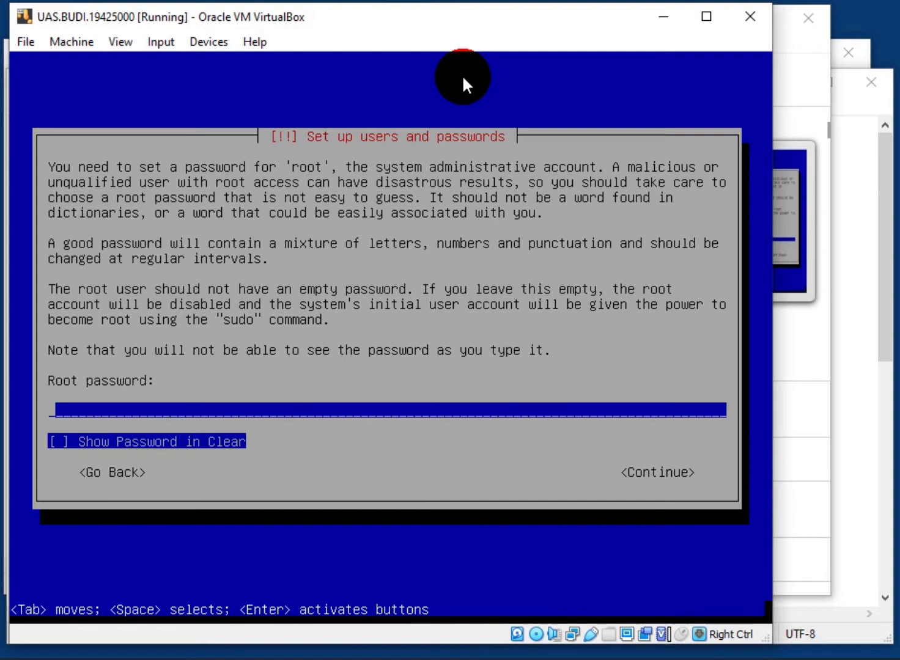
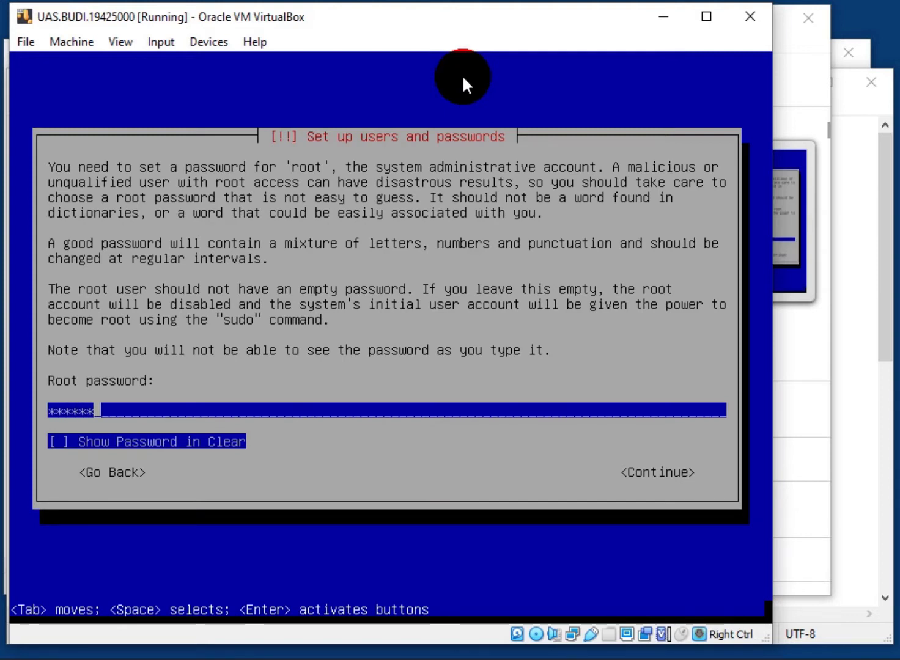
Set and confirm the root password, then choose the Pacific time zone
key(Return)
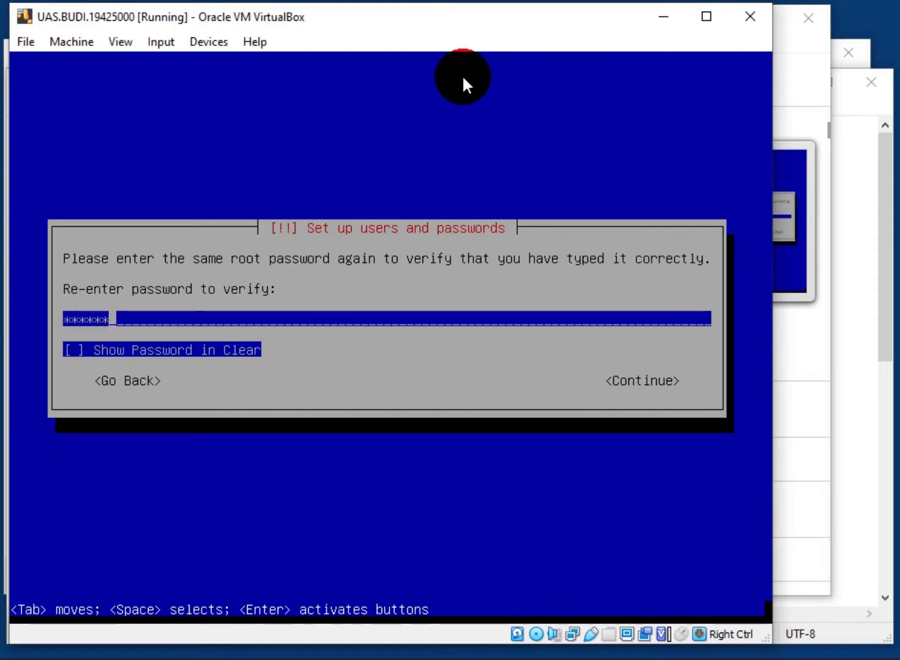
key(Return)
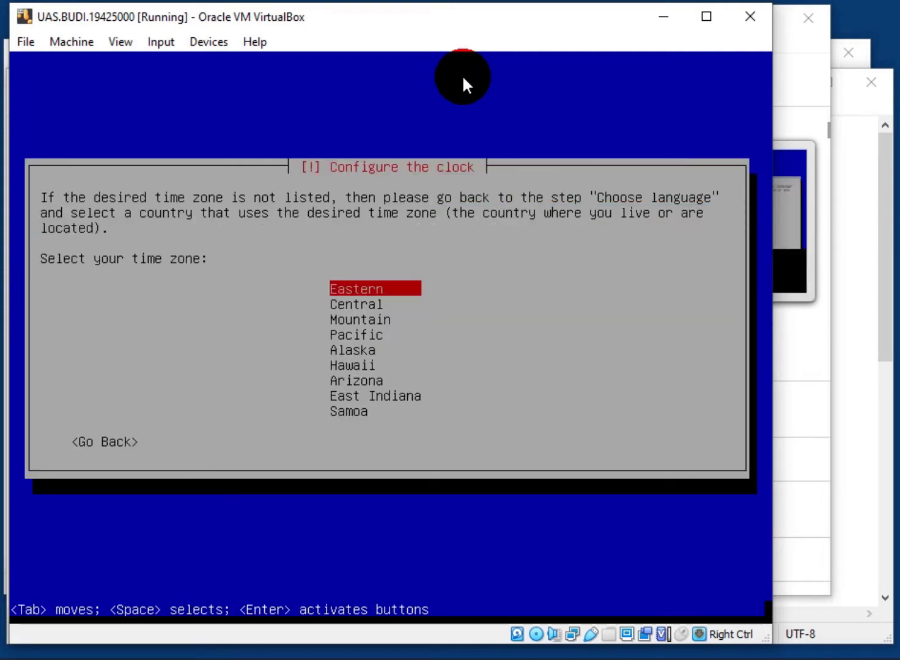
key(Down)
key(Down)
key(Down)
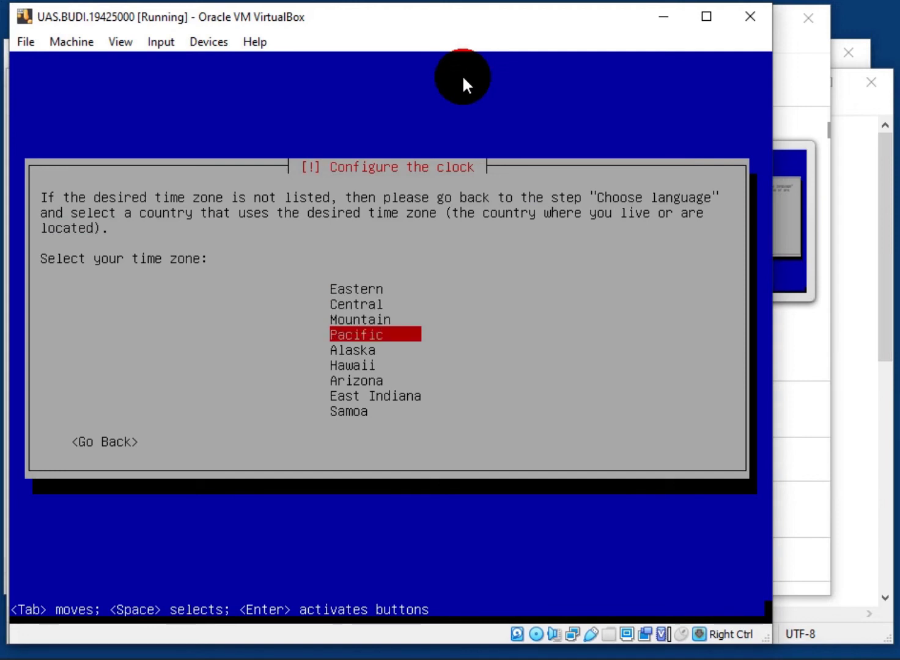
key(Return)
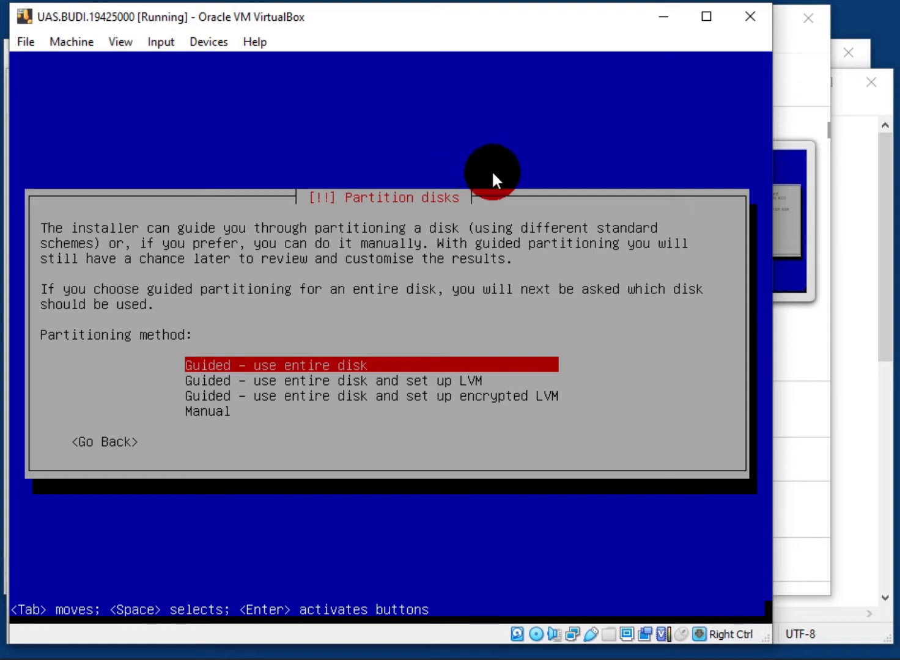
Choose manual partitioning, create an empty partition table on the 8.6 GB disk, and open its free space
key(Down)
key(Down)
key(Down)
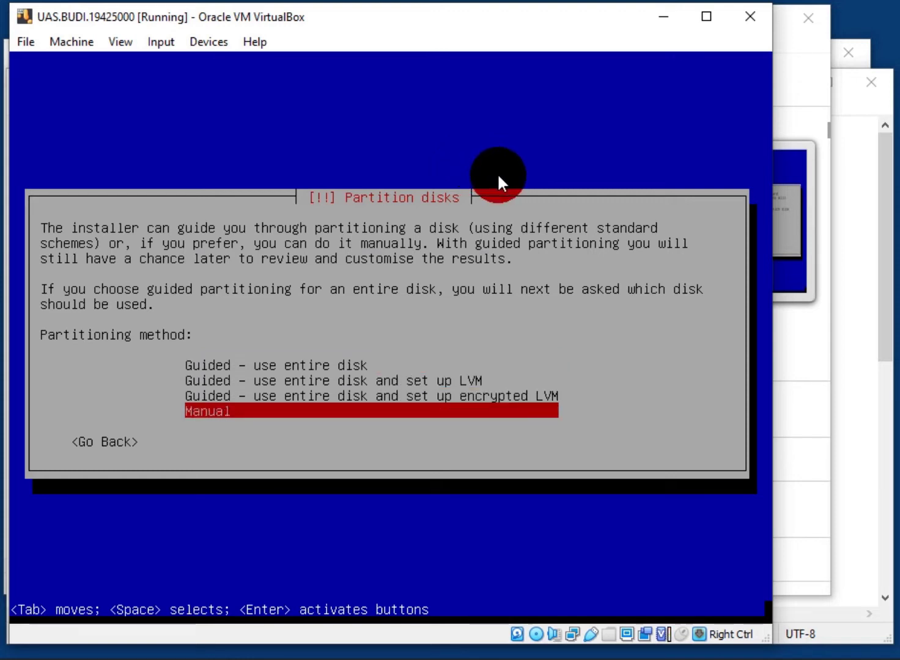
key(Return)
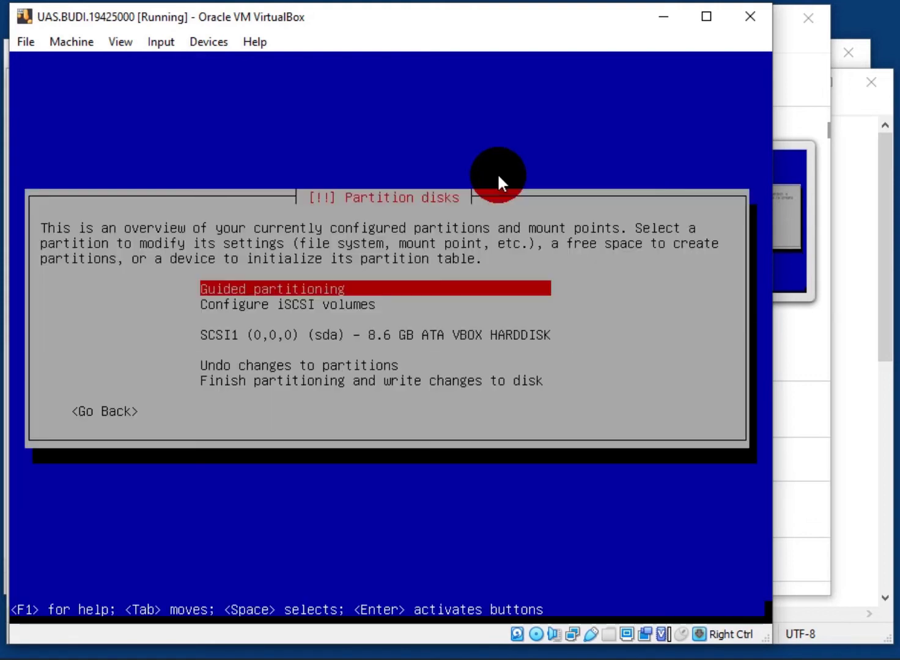
key(Down)
key(Down)
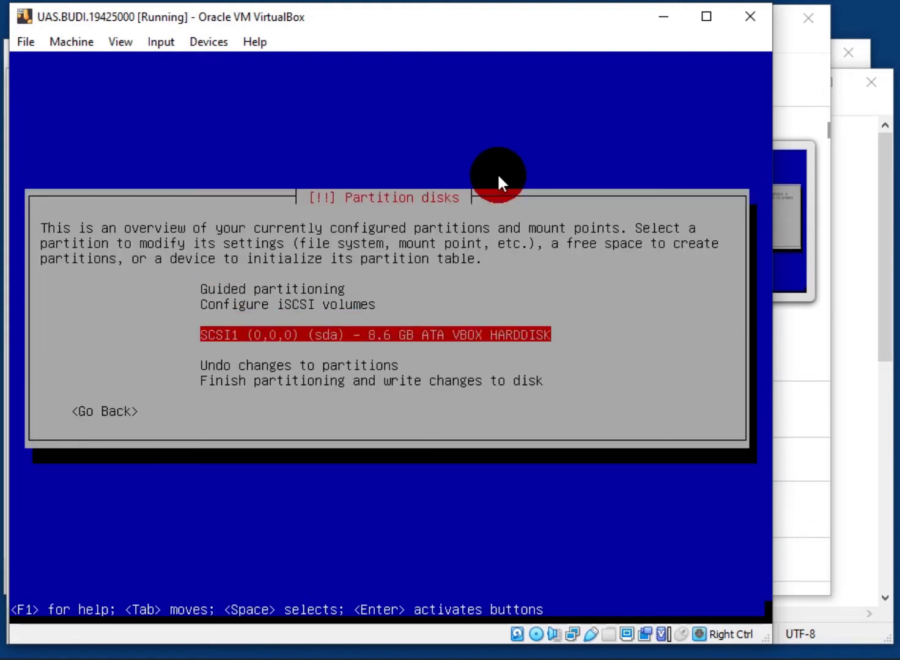
key(Return)
key(Left)
key(Return)
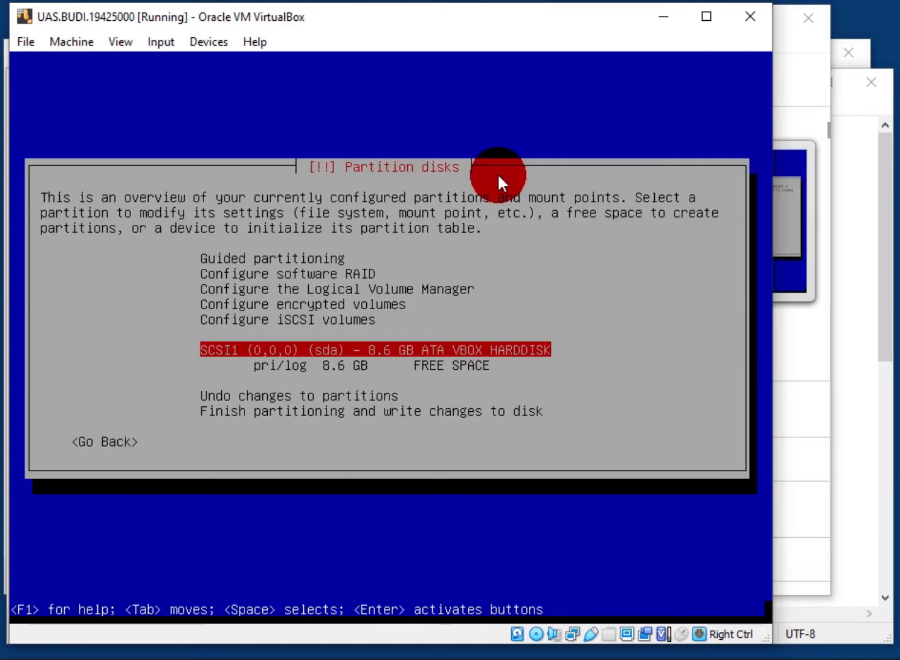
key(Down)
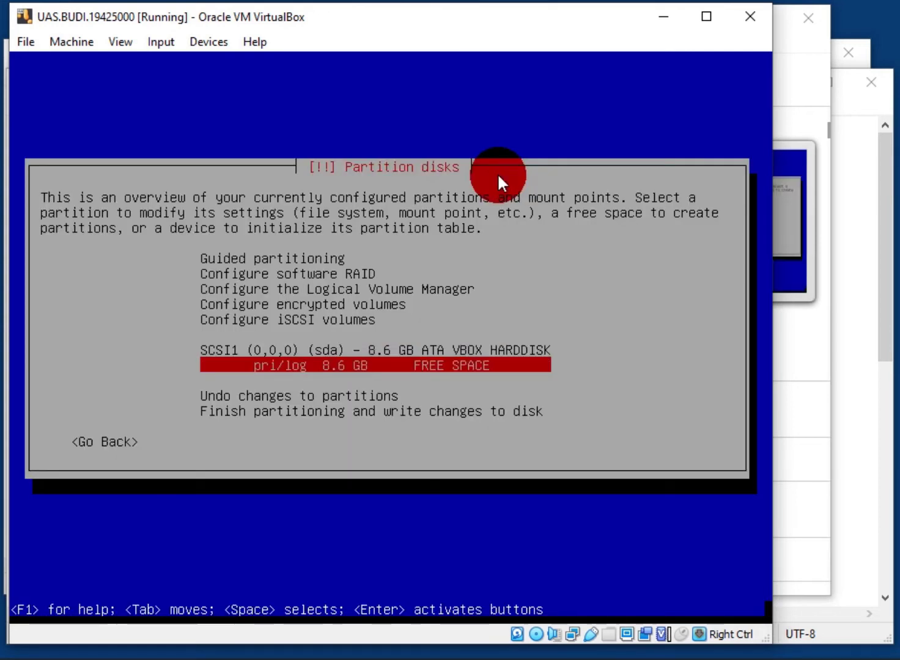
key(Return)
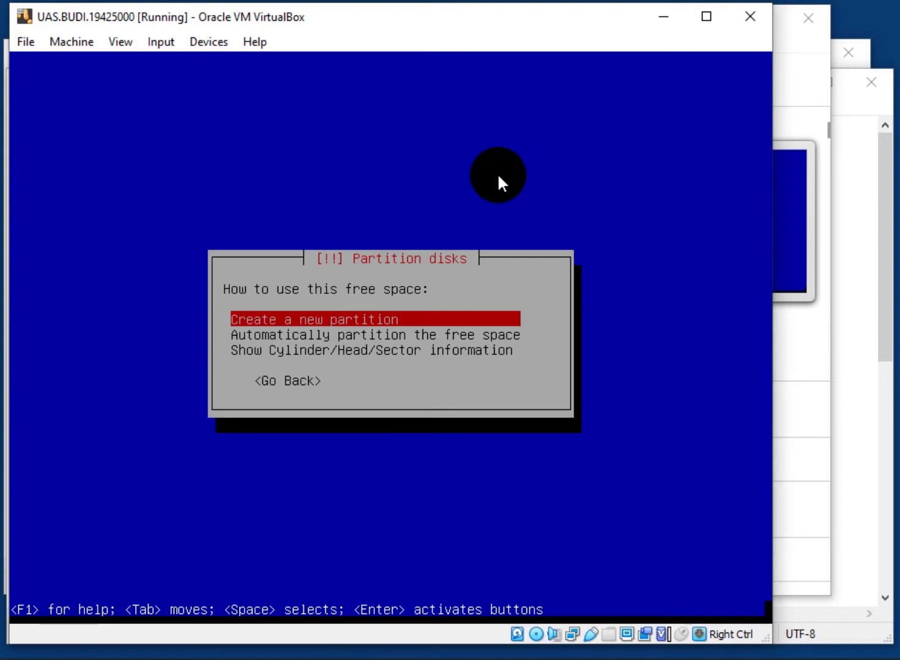
Create a 512mb primary swap partition at the beginning of the disk
key(Return)
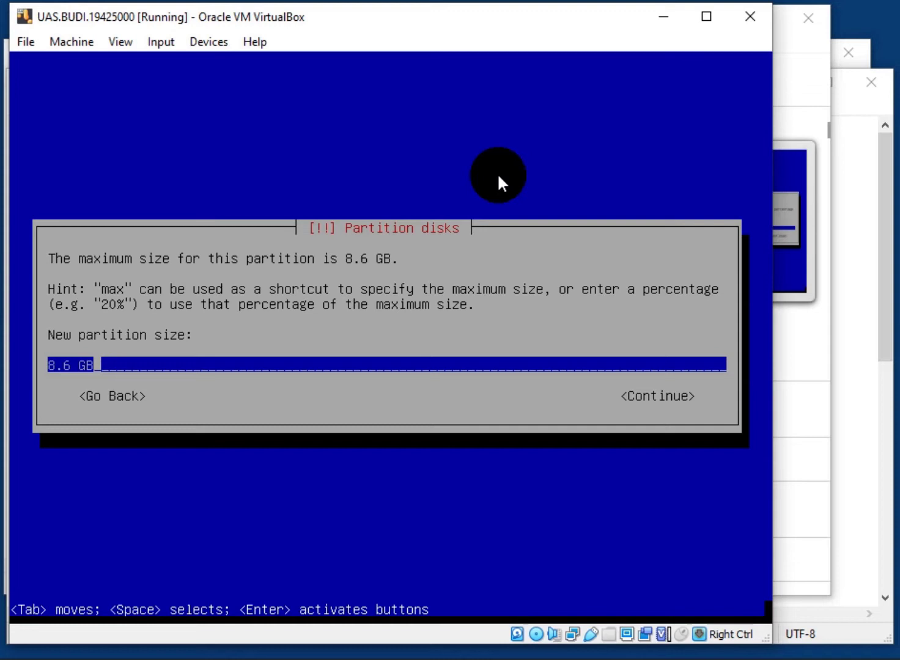
key(BackSpace)
key(BackSpace)
key(BackSpace)
key(BackSpace)
key(BackSpace)
key(BackSpace)
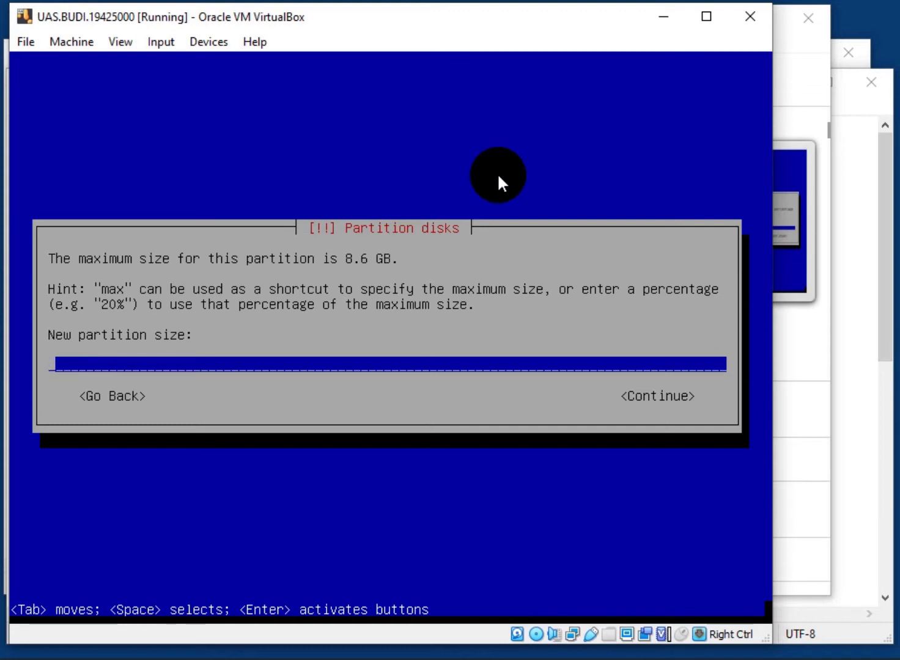
text(512mb)
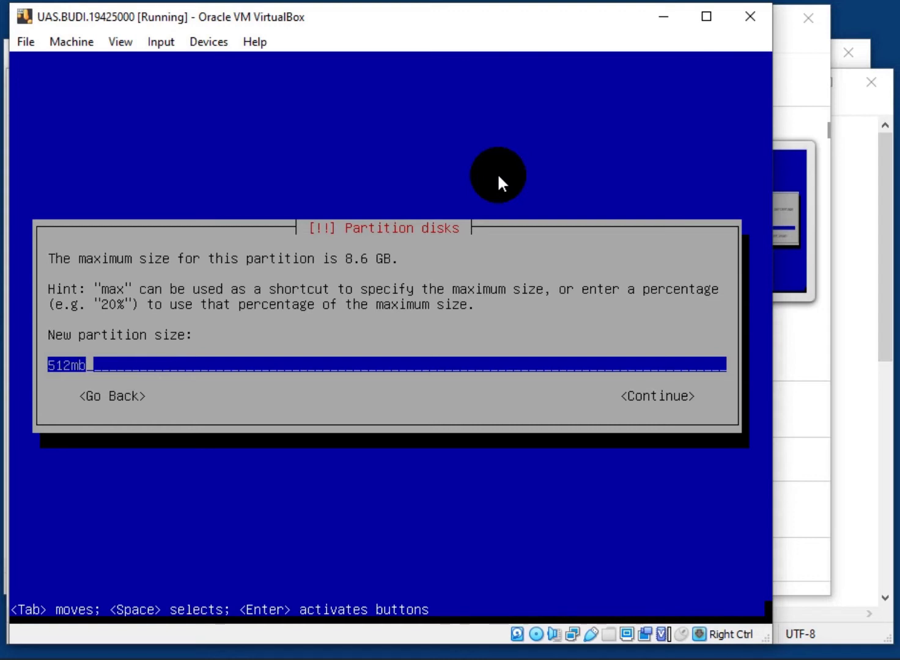
key(Return)
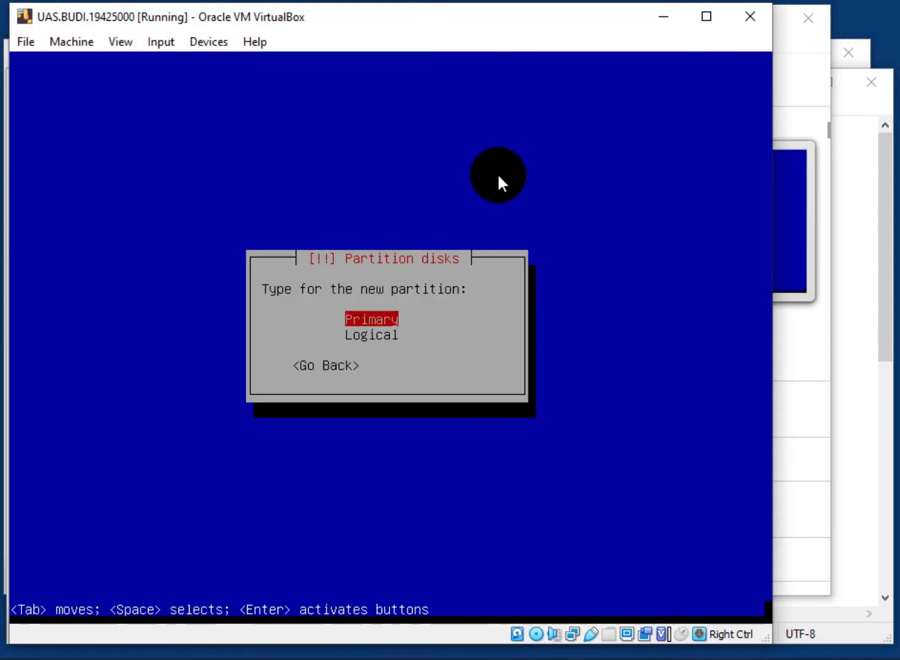
key(Return)
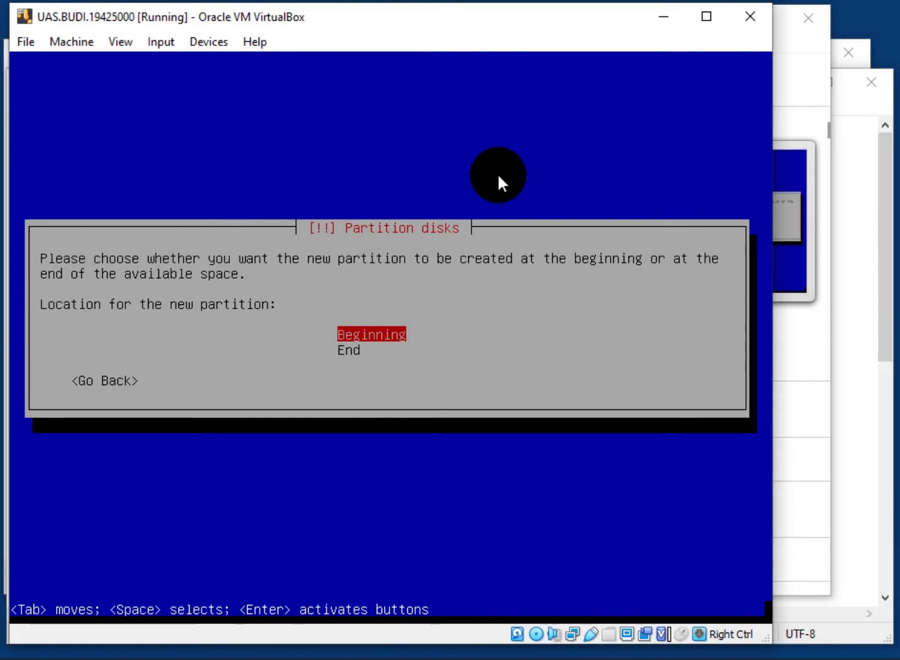
key(Return)
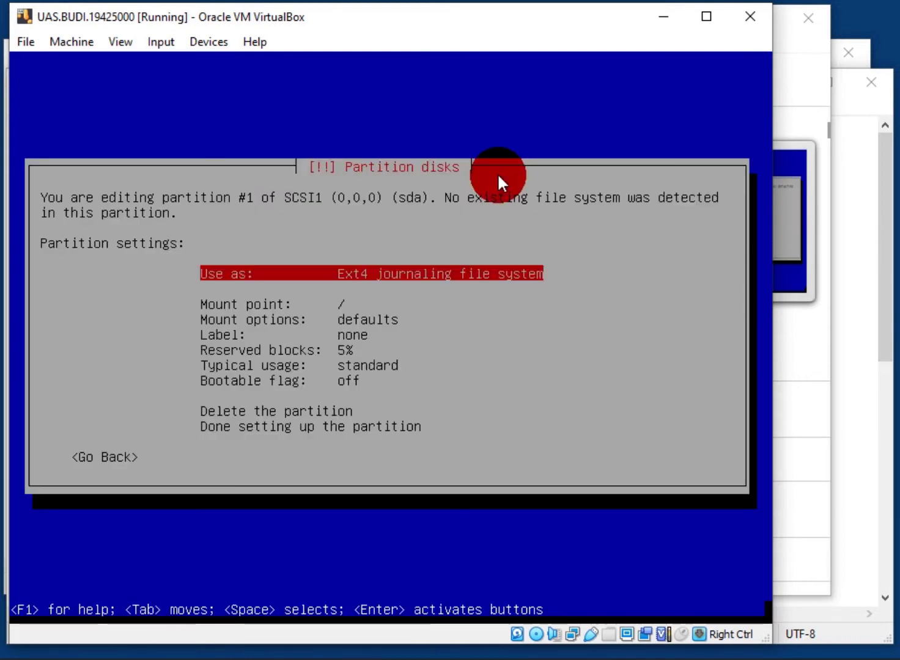
key(Return)
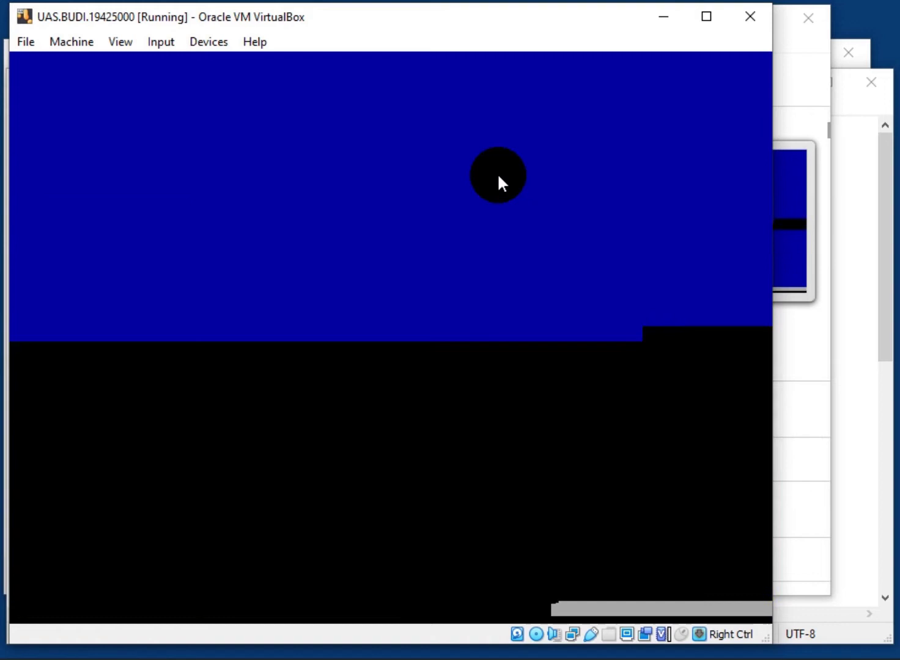
key(Down)
key(Down)
key(Down)
key(Down)
key(Down)
key(Down)
key(Down)
key(Down)
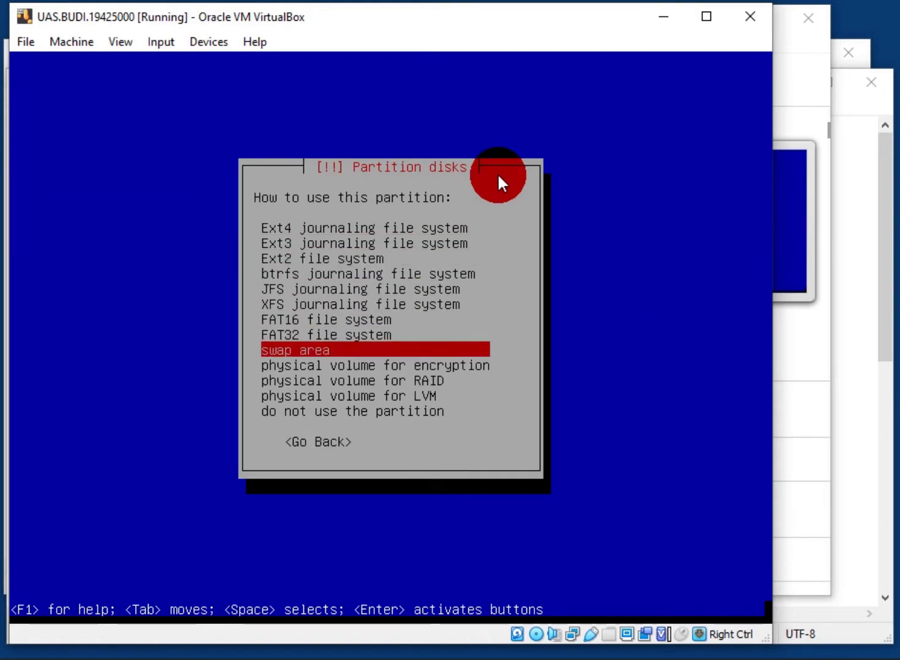
key(Return)
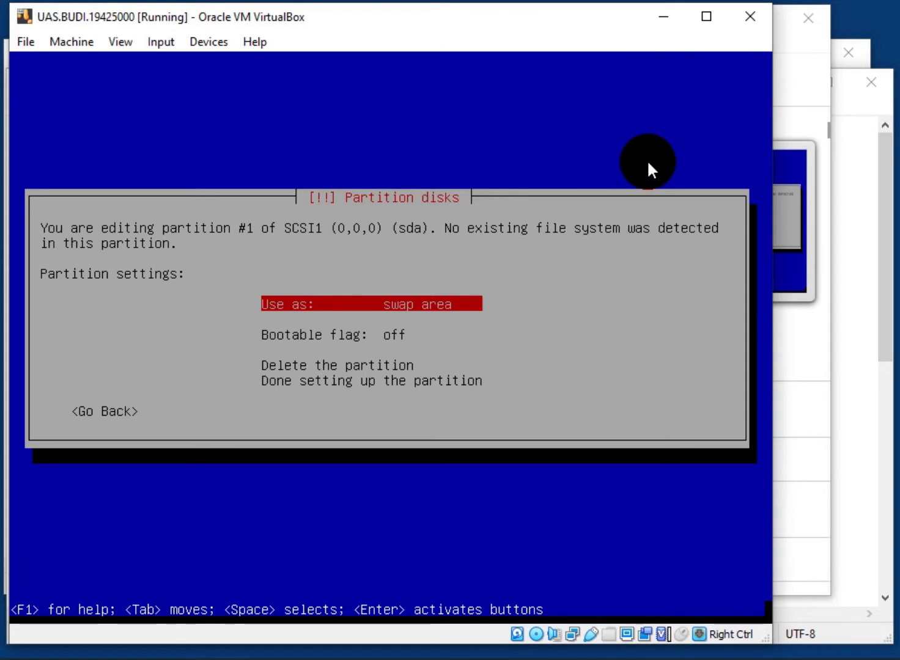
key(Down)
key(Down)
key(Down)
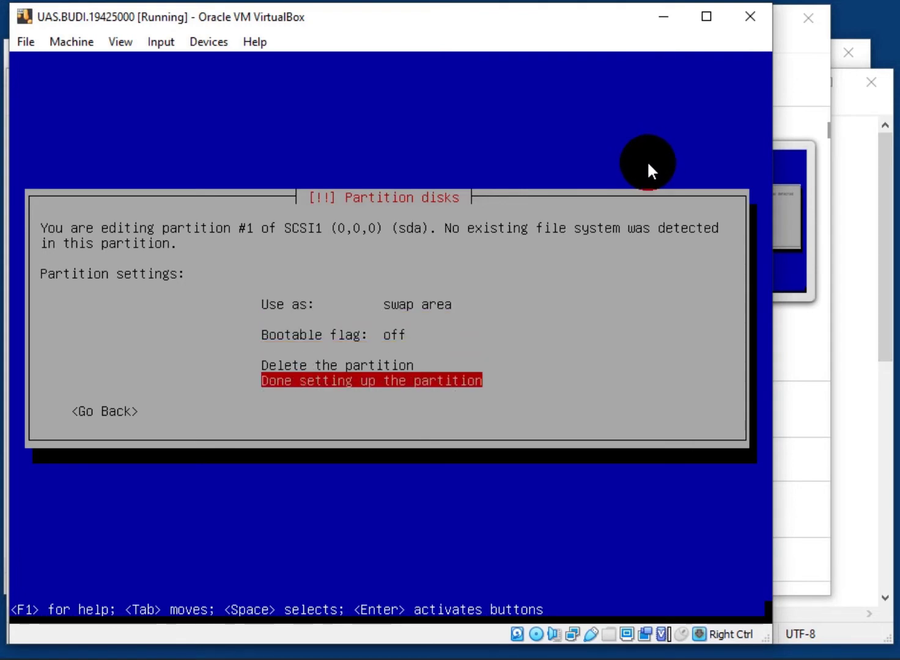
key(Return)
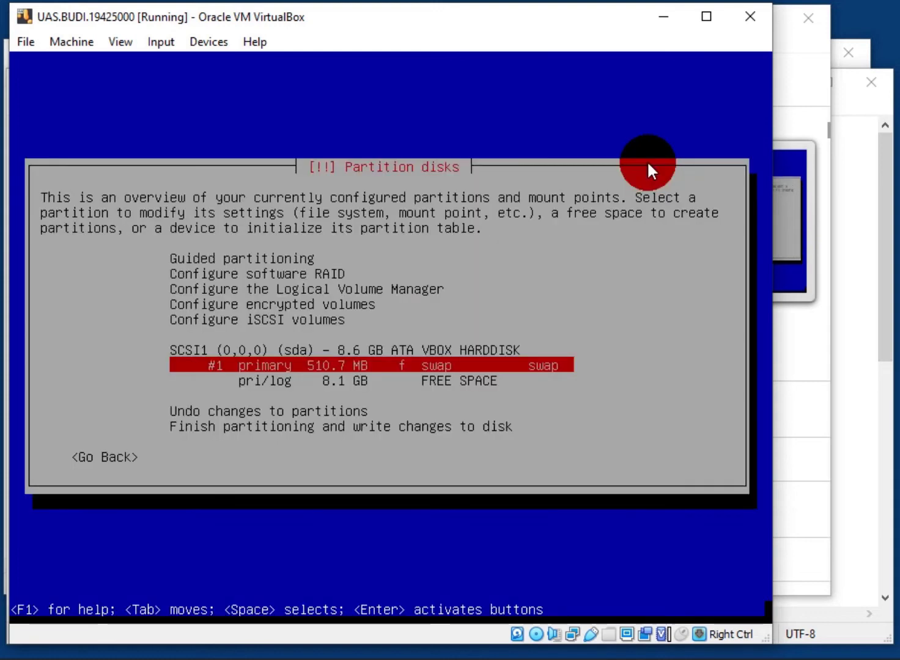
key(Down)
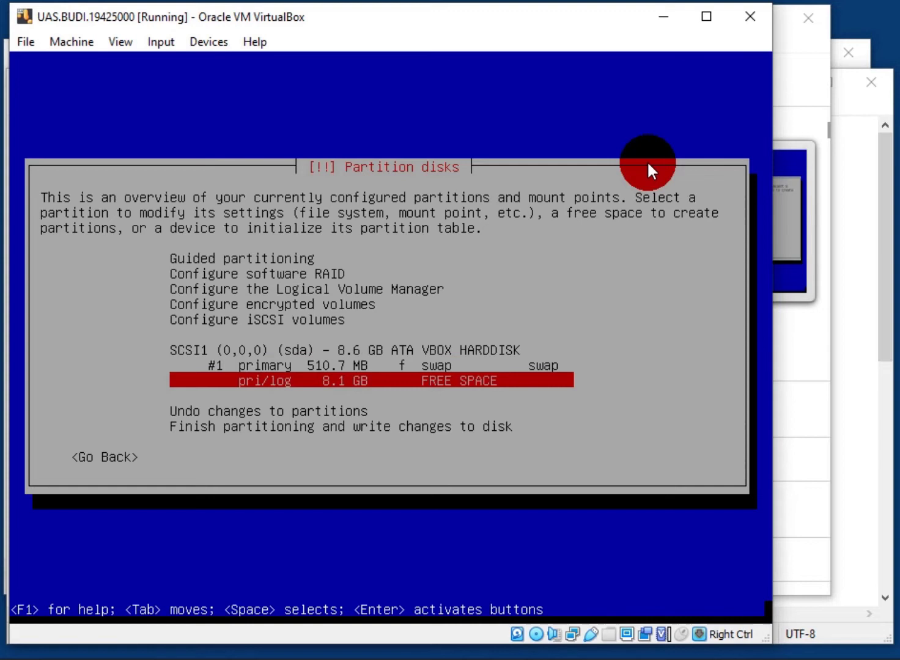
Create an 8.1 GB logical partition from the remaining free space with the bootable flag on
key(Return)
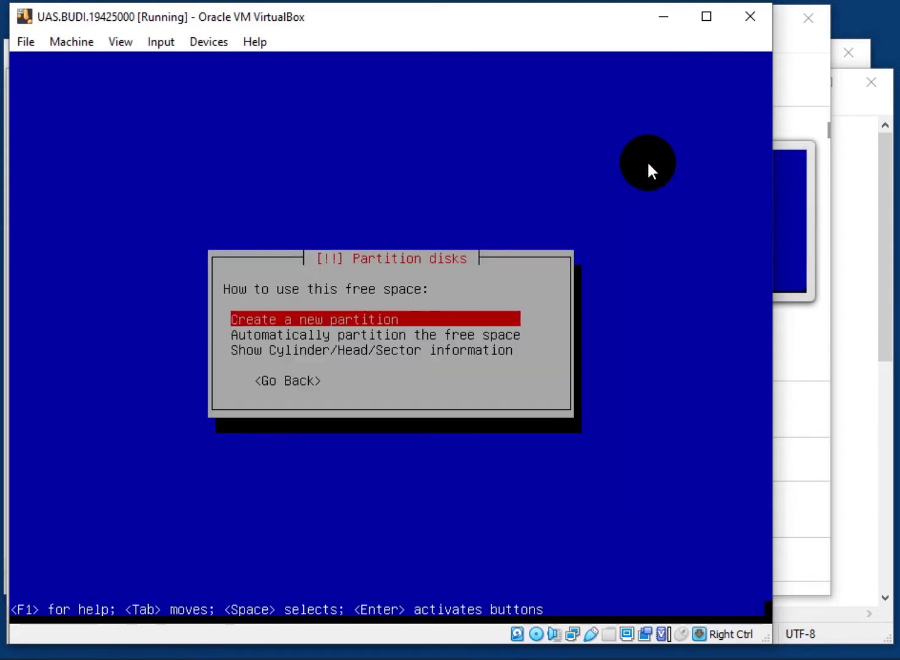
key(Return)
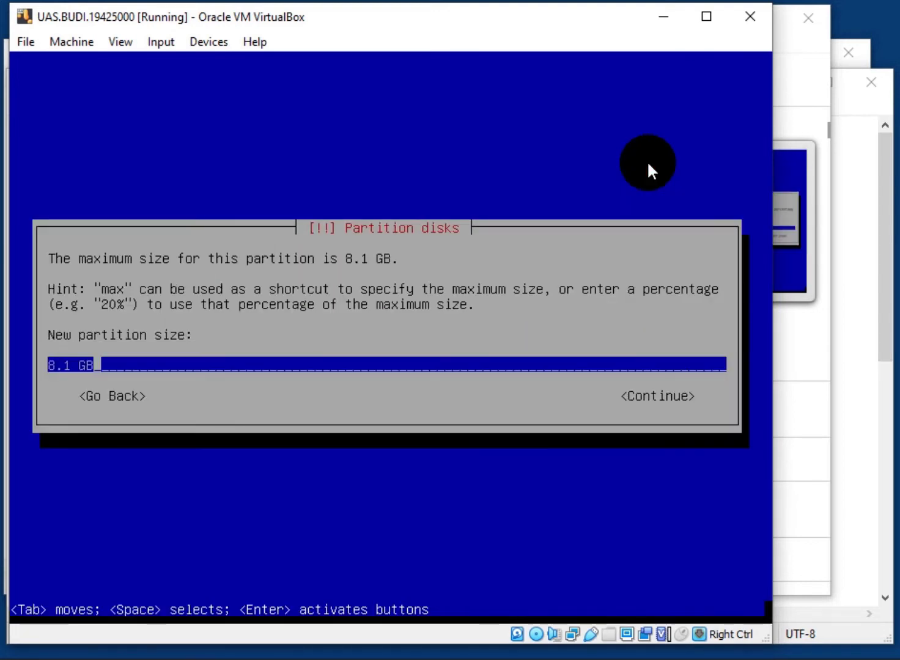
key(Return)
key(Return)
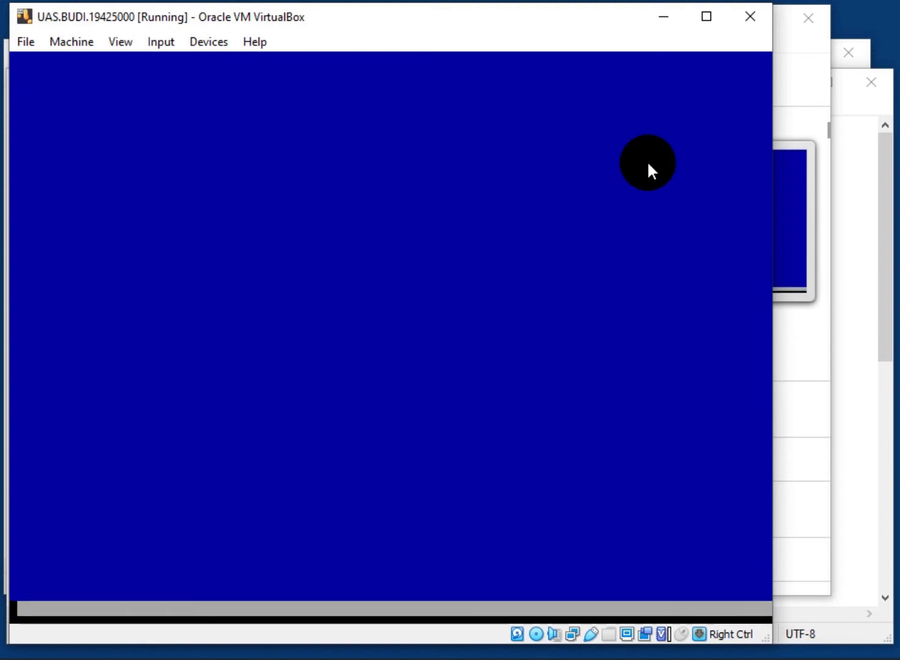
key(Down)
key(Down)
key(Down)
key(Down)
key(Down)
key(Down)
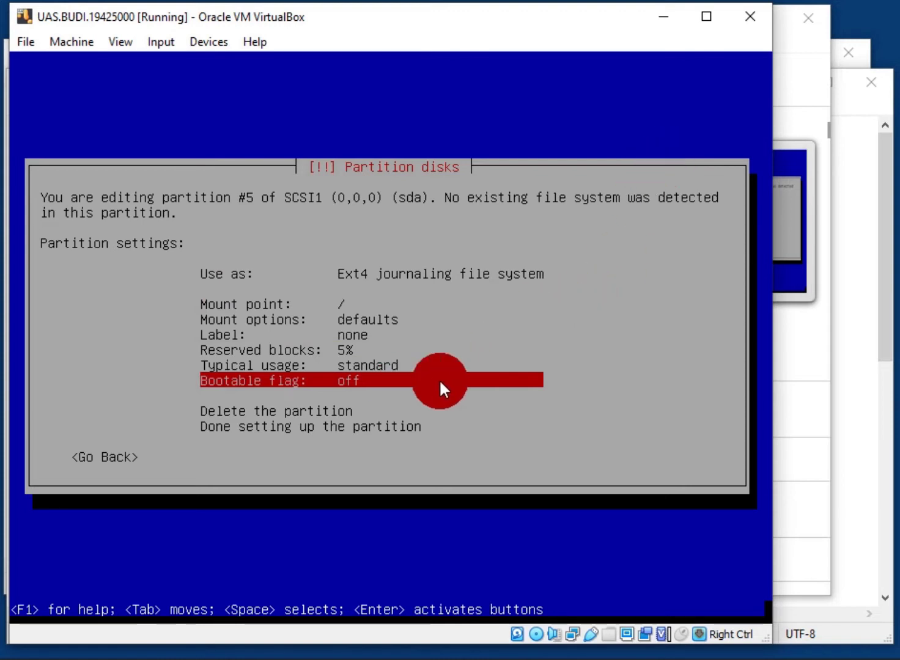
key(Return)
key(Left)
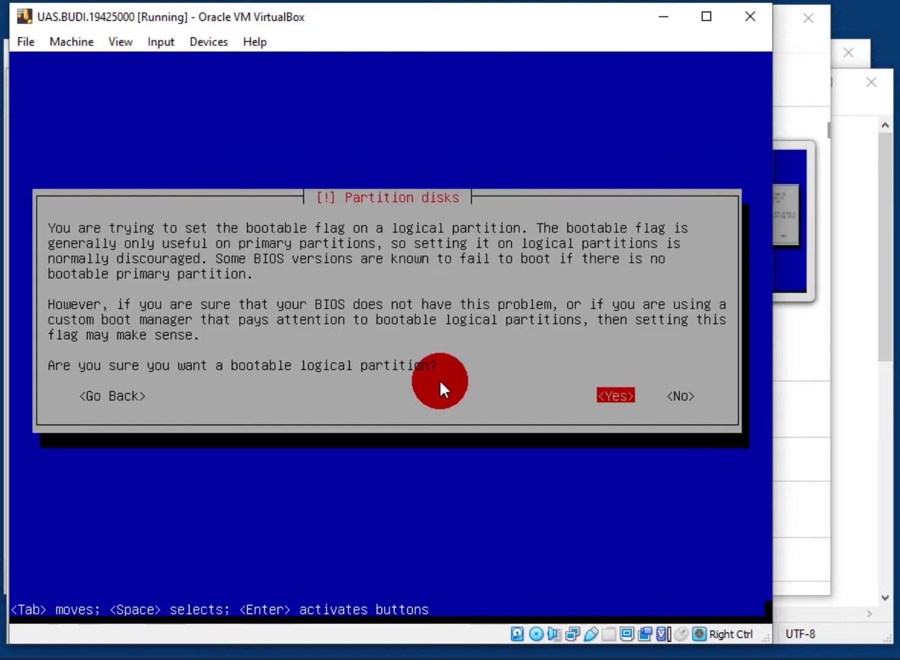
key(Return)
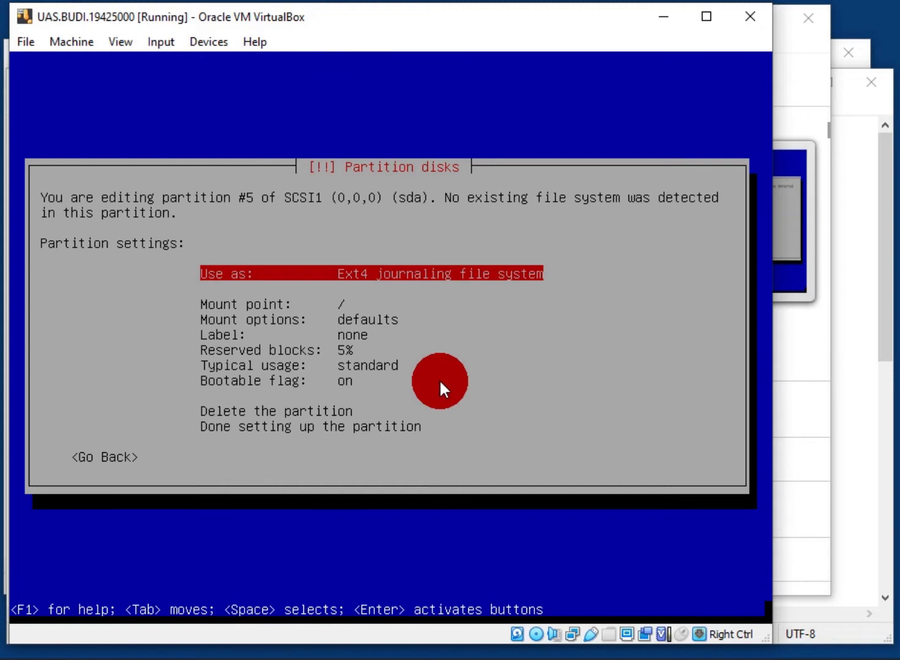
key(Down)
key(Down)
key(Down)
key(Down)
key(Down)
key(Down)
key(Down)
key(Down)
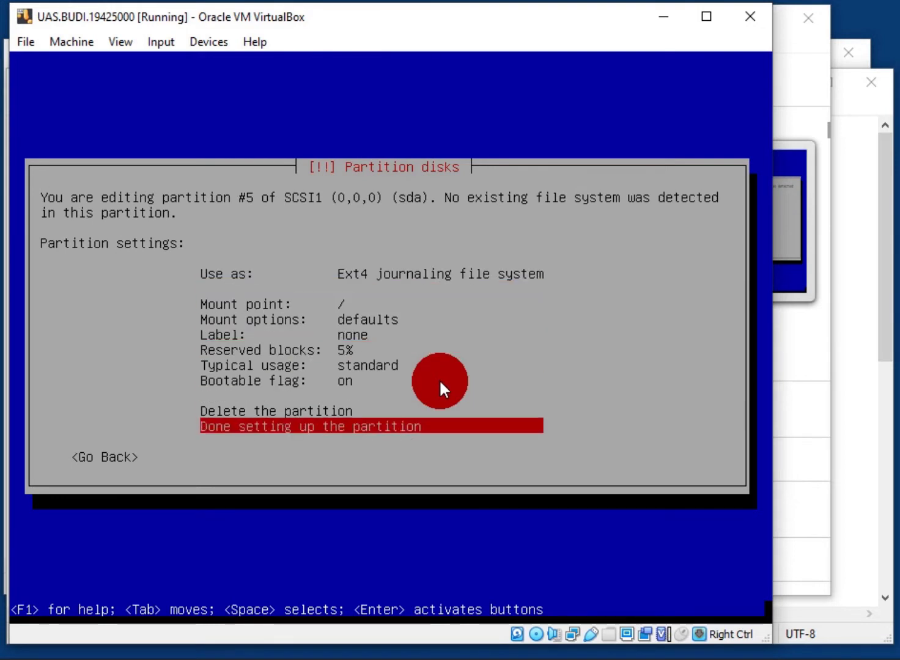
key(Return)
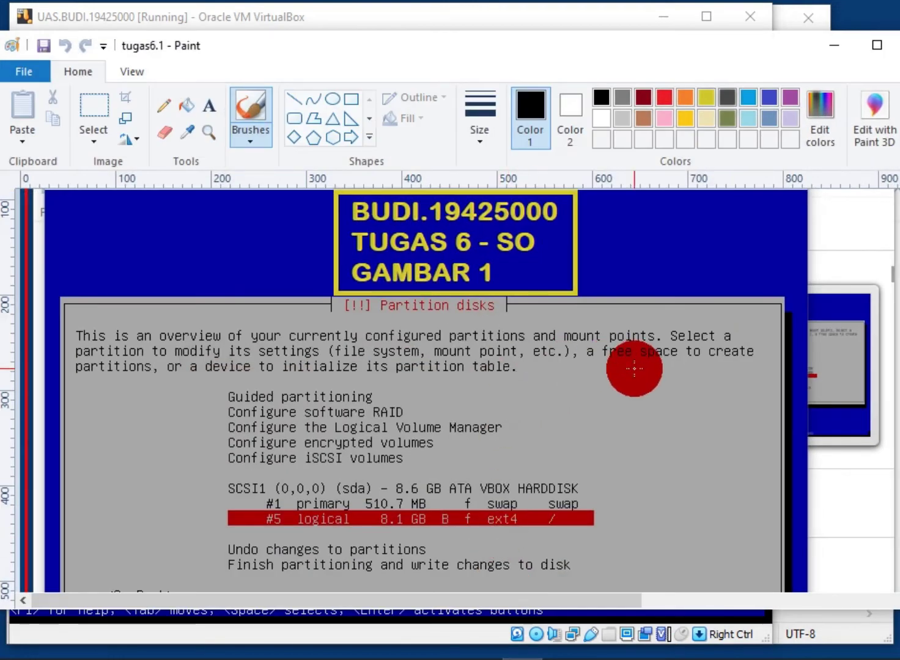
Scroll through the tugas6.1 partition screenshot in Paint, then return to the VirtualBox installer
scroll(428, 392, down, 3)
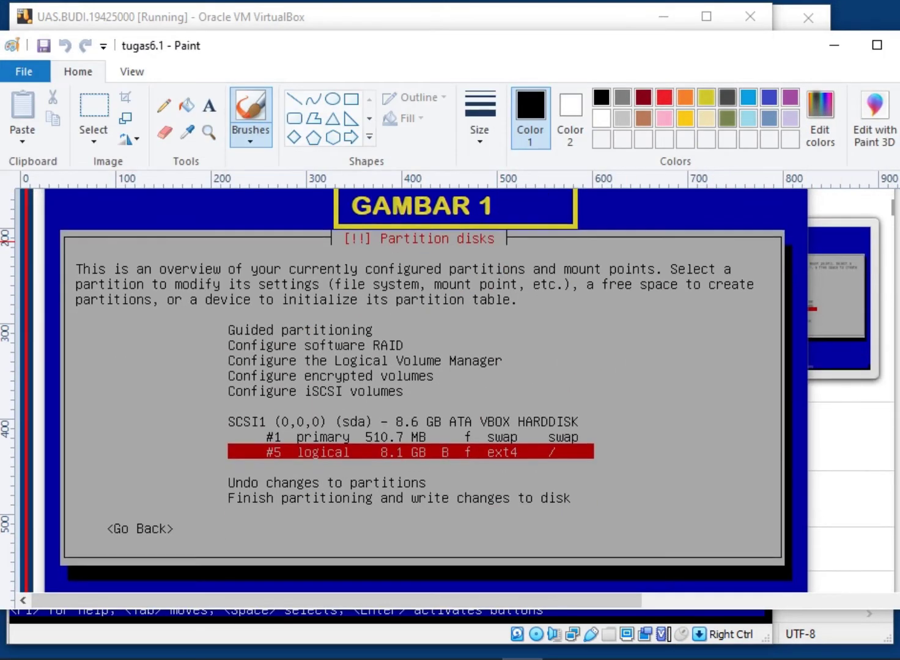
scroll(428, 391, up, 4)
scroll(794, 272, down, 1)
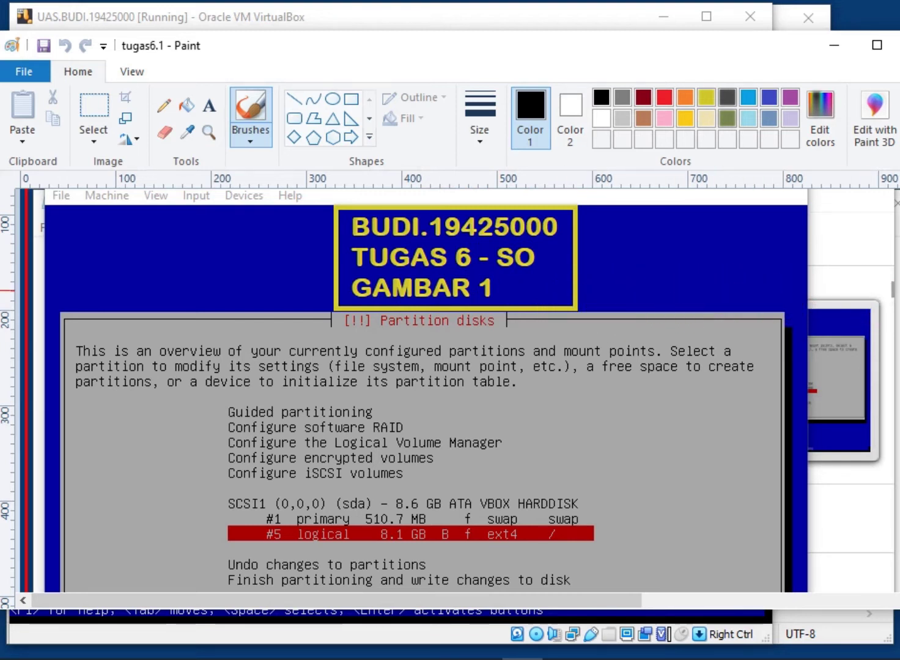
scroll(450, 391, down, 3)
scroll(450, 392, up, 2)
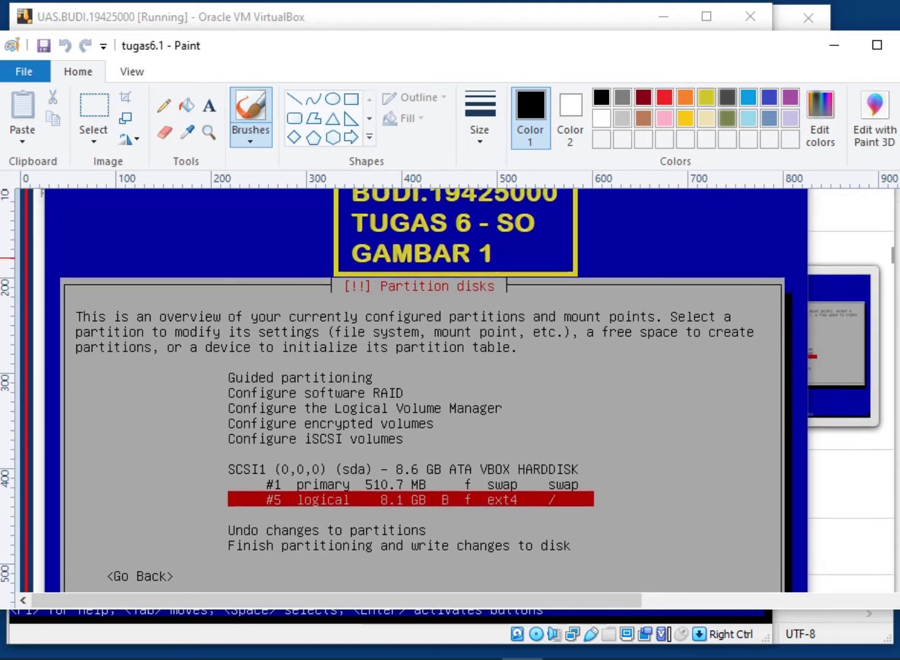
scroll(451, 392, up, 1)
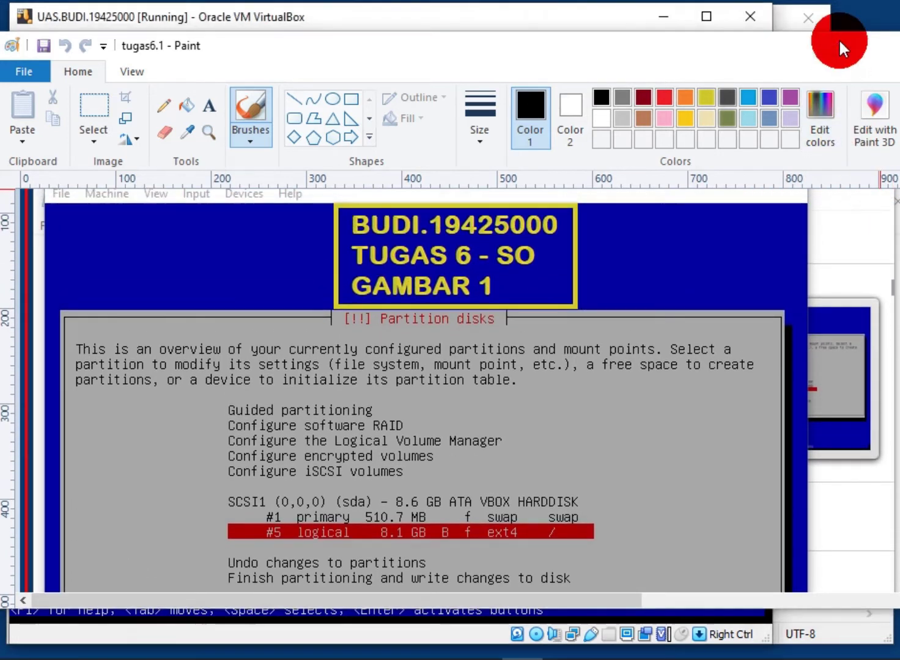
key(alt+Tab)
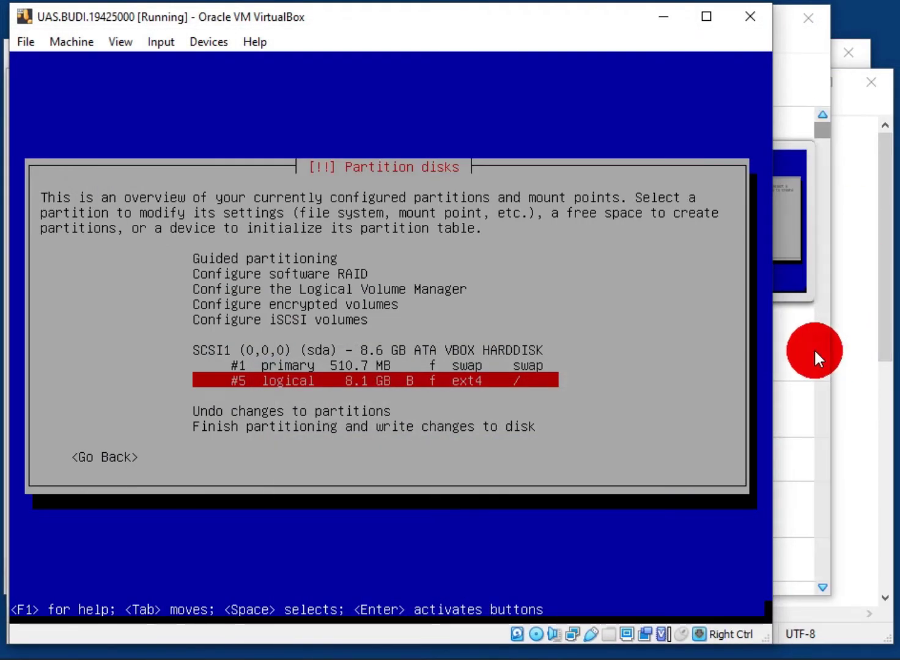
Finish partitioning and write the partition changes to disk
key(Down)
key(Down)
key(Down)
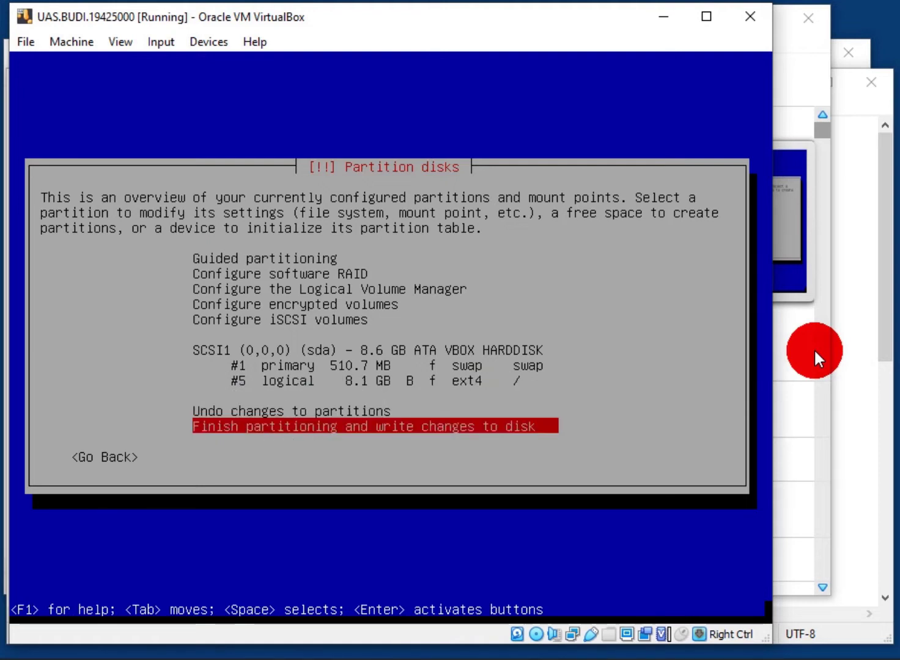
key(Return)
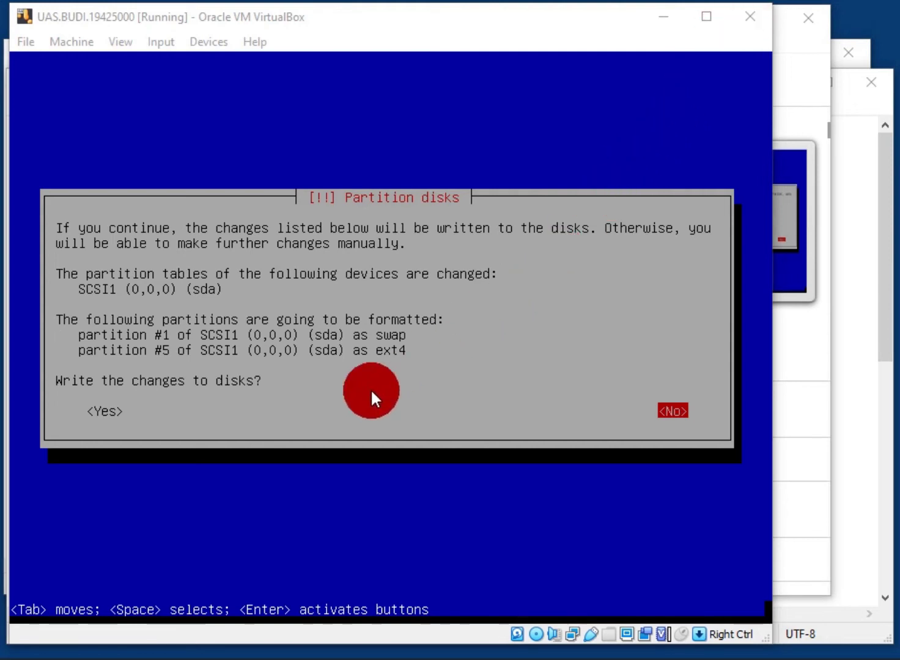
click(603, 19)
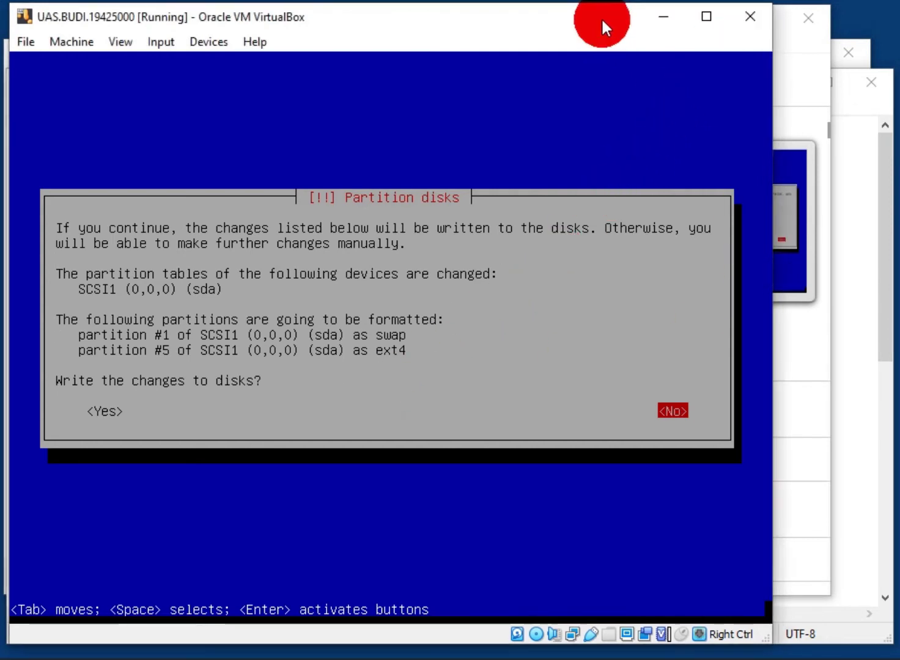
key(Tab)
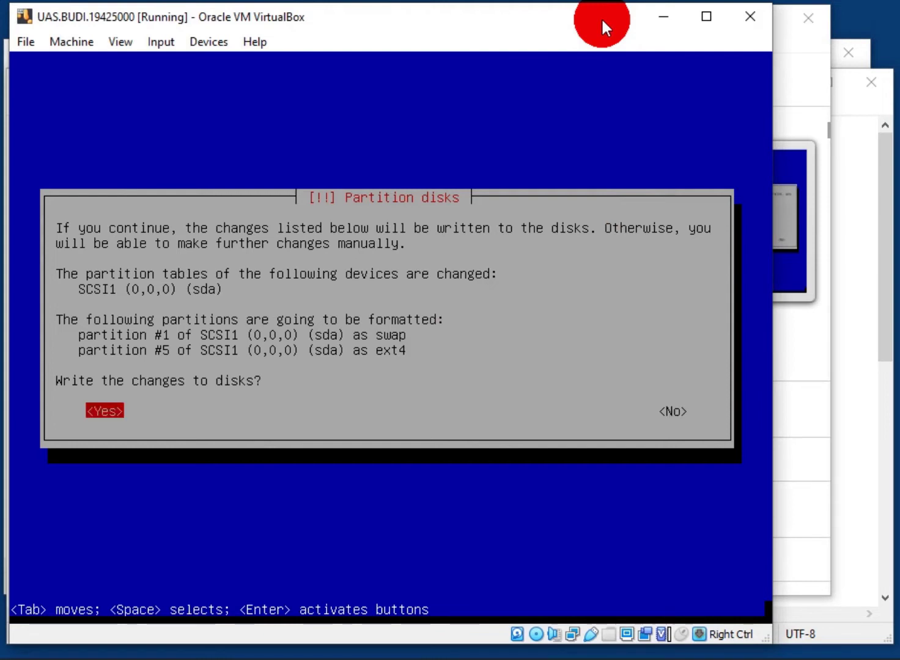
key(Return)
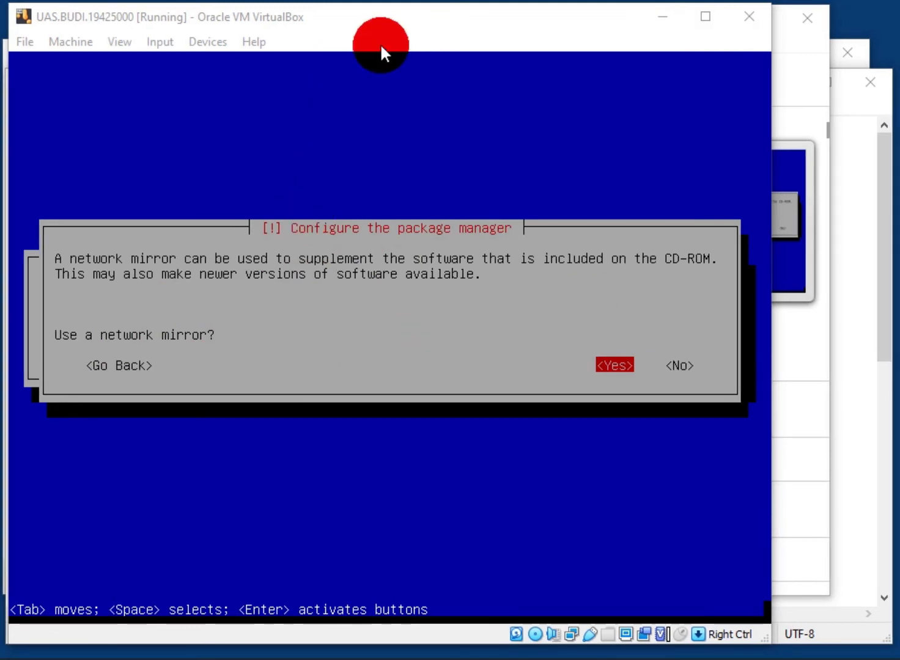
Install without a network mirror and wait for the GRUB boot loader prompt
click(379, 49)
key(Tab)
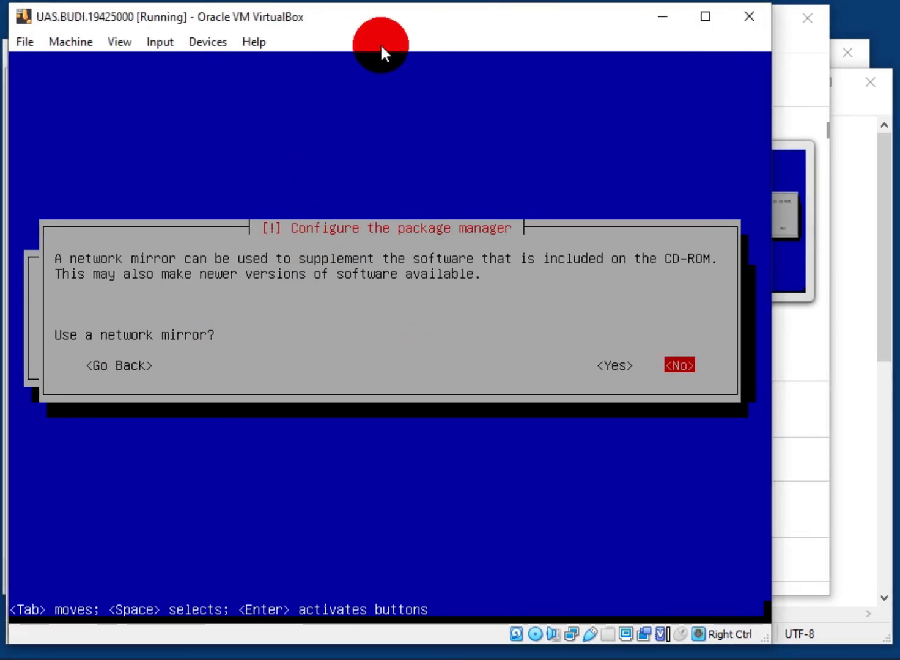
key(Return)
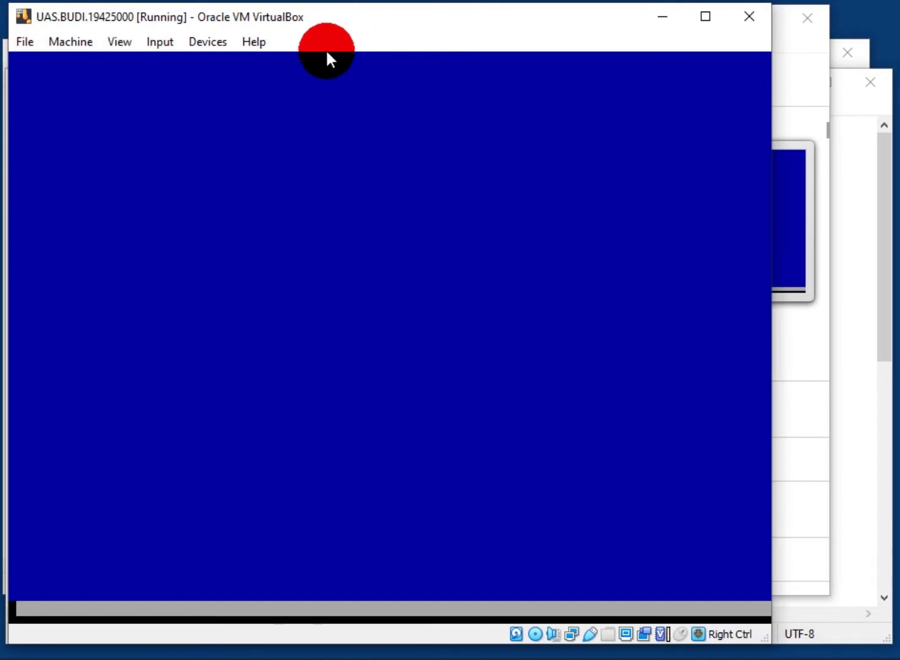
drag(352, 22, 352, 18)
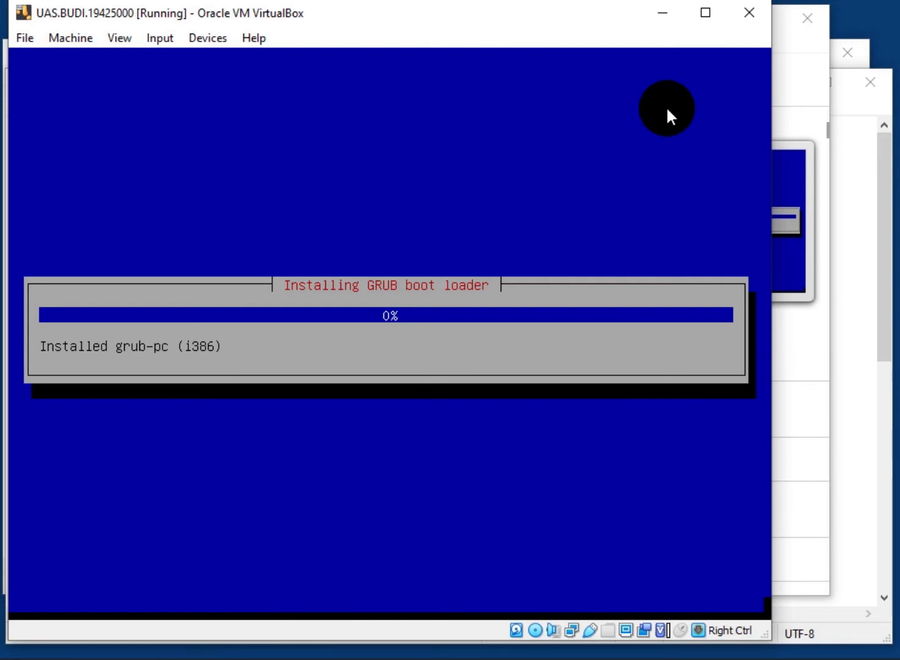
click(736, 61)
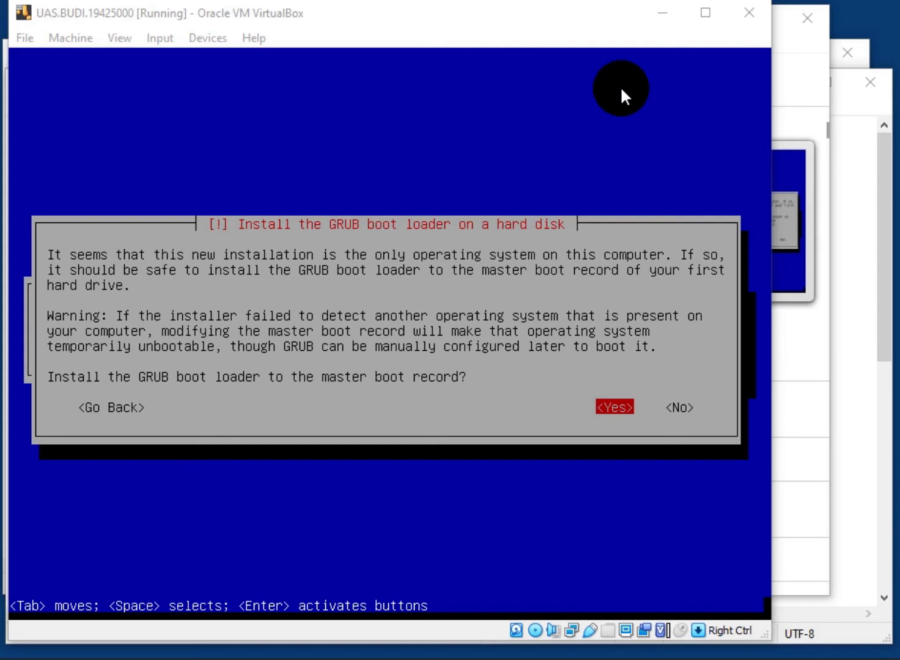
Install GRUB to the master boot record on /dev/sda
click(621, 85)
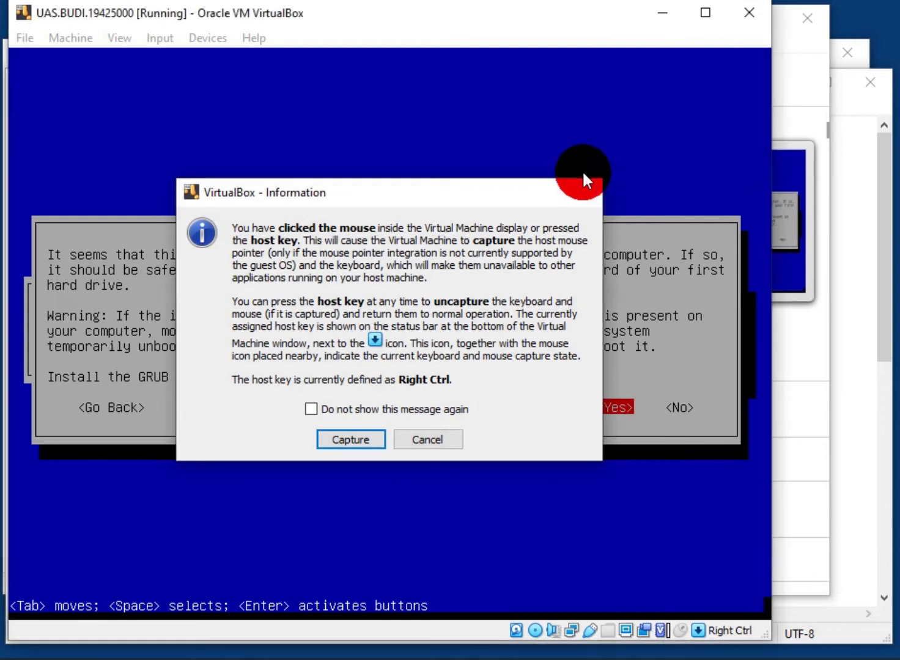
key(Escape)
key(Return)
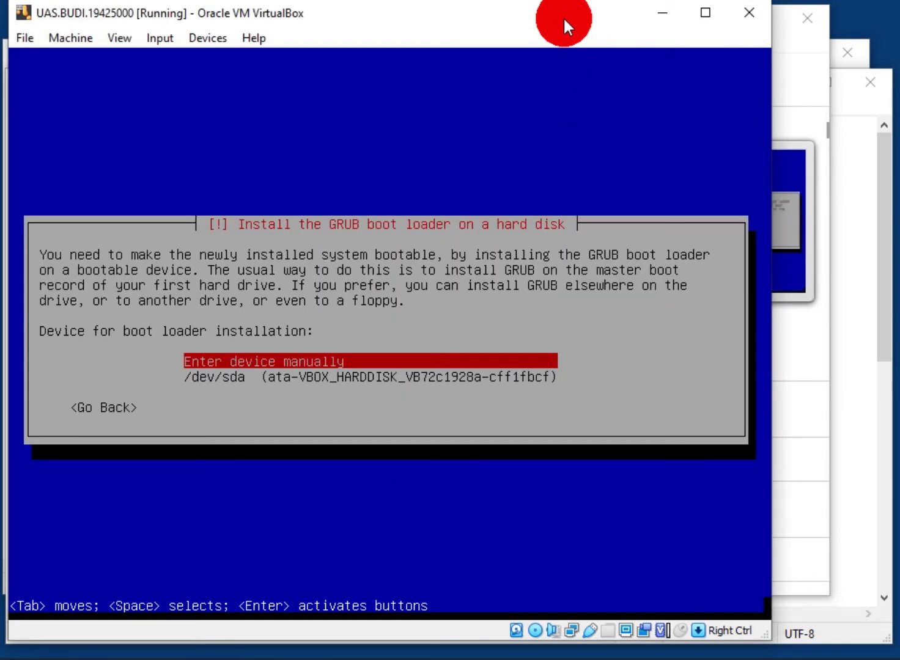
key(Down)
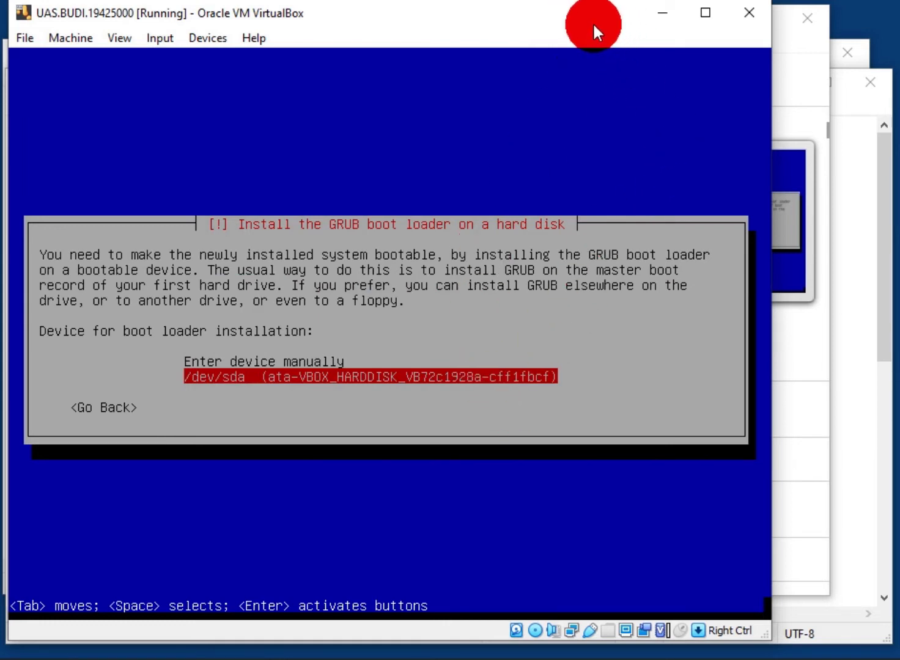
key(Return)
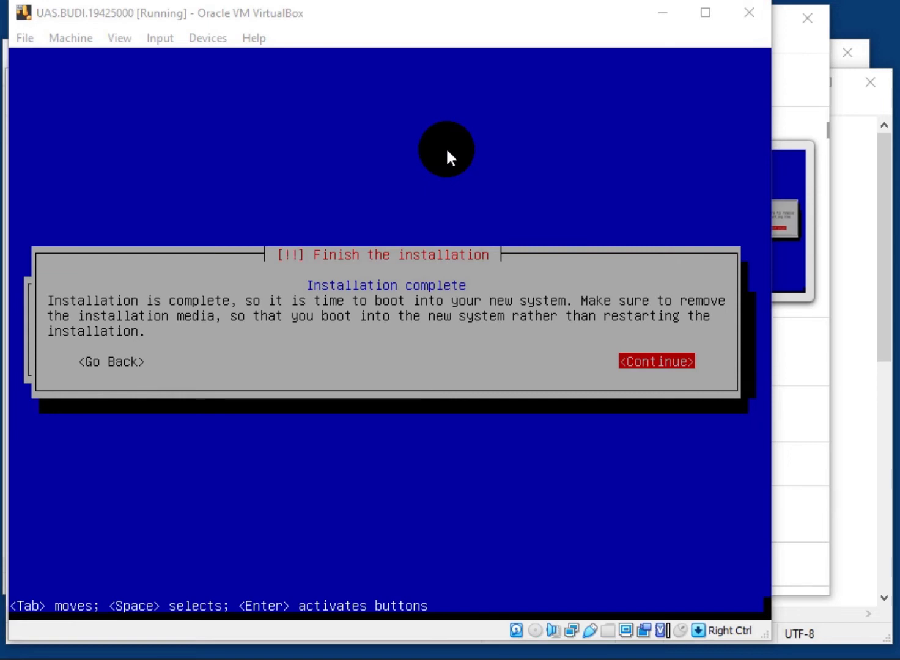
Continue past Installation complete and dismiss the mouse integration notice in the rebooted VM
click(423, 309)
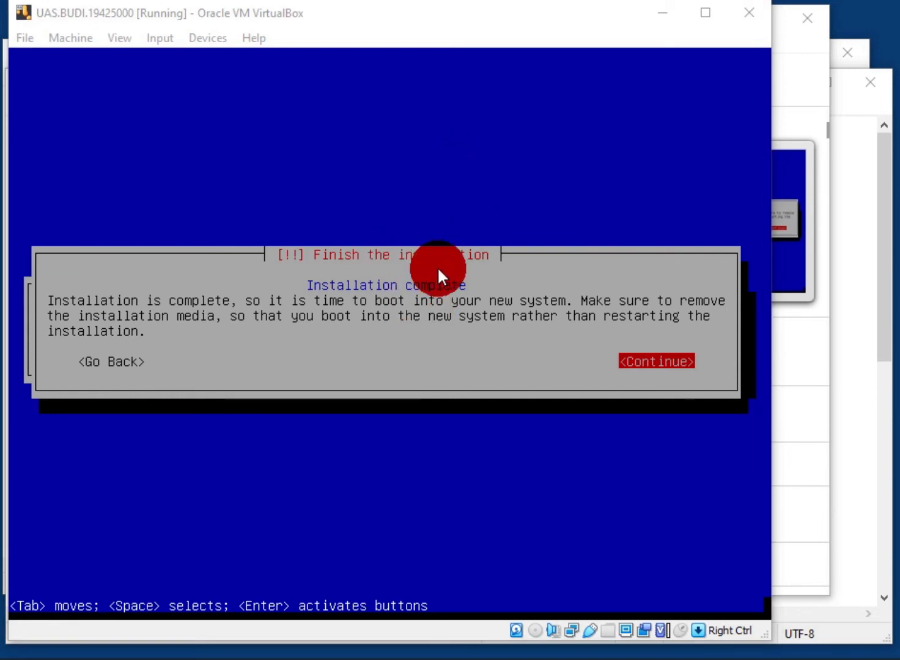
drag(528, 100, 503, 28)
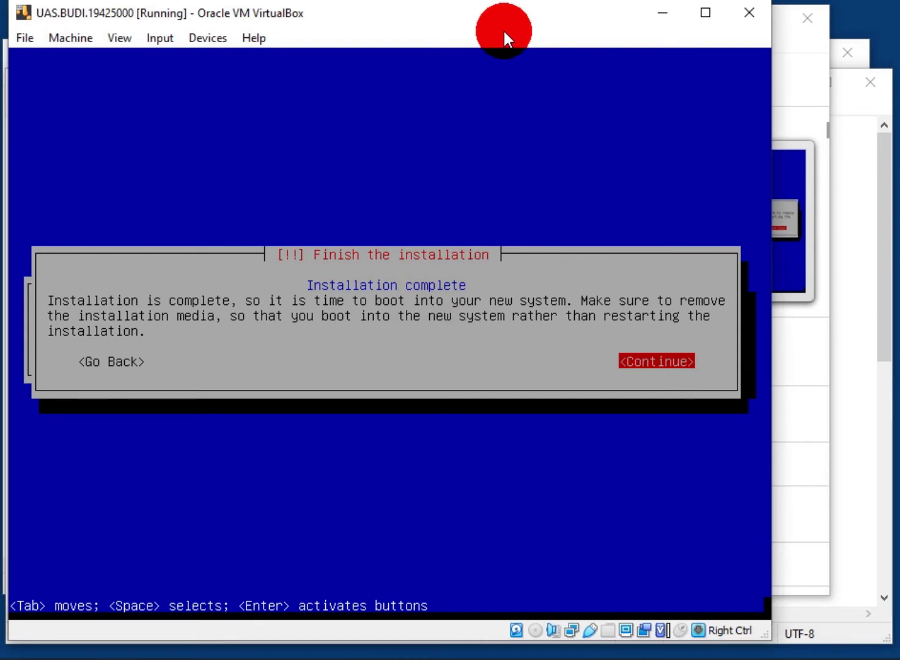
key(Return)
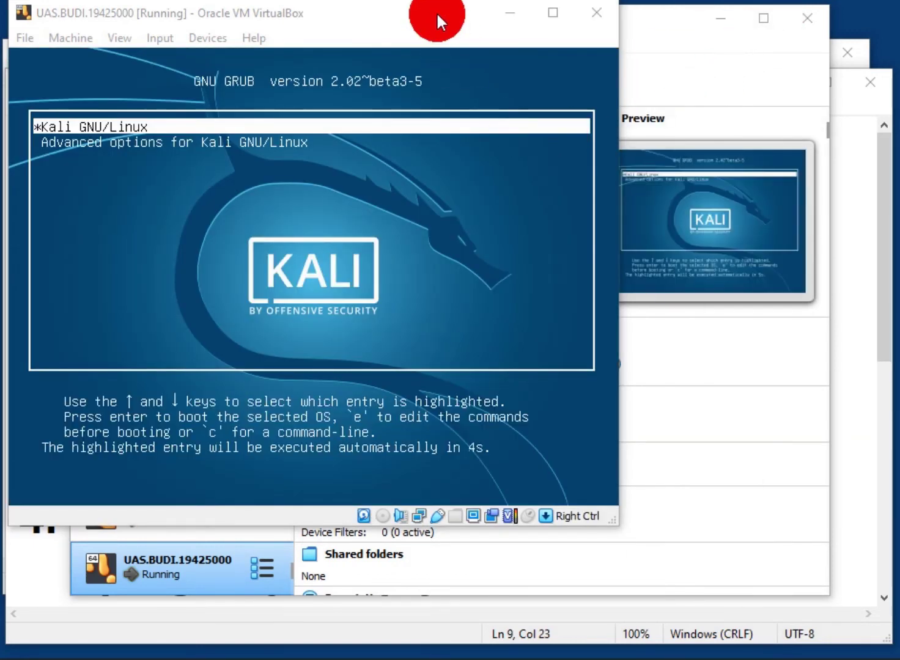
click(438, 16)
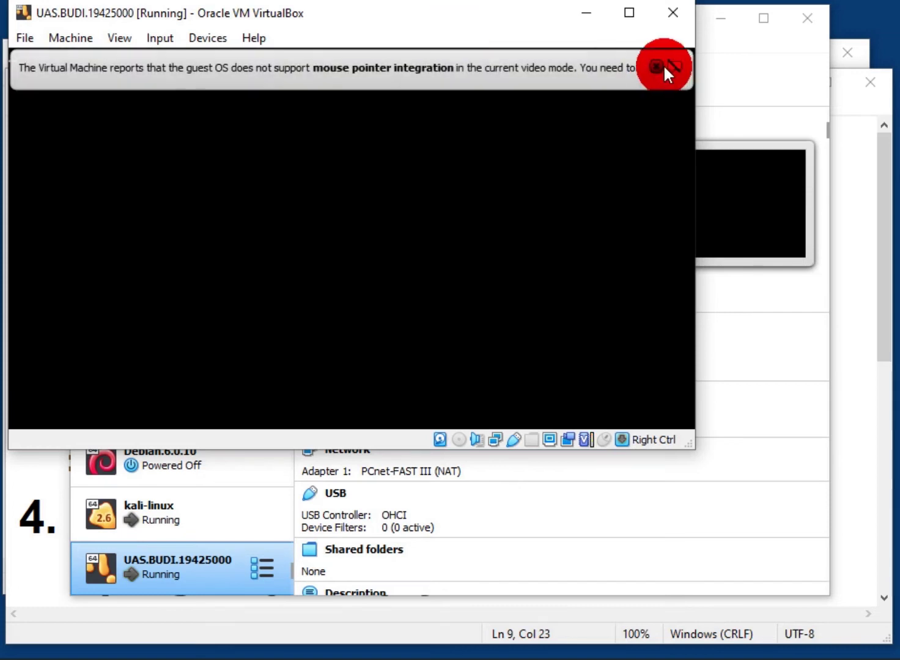
click(657, 66)
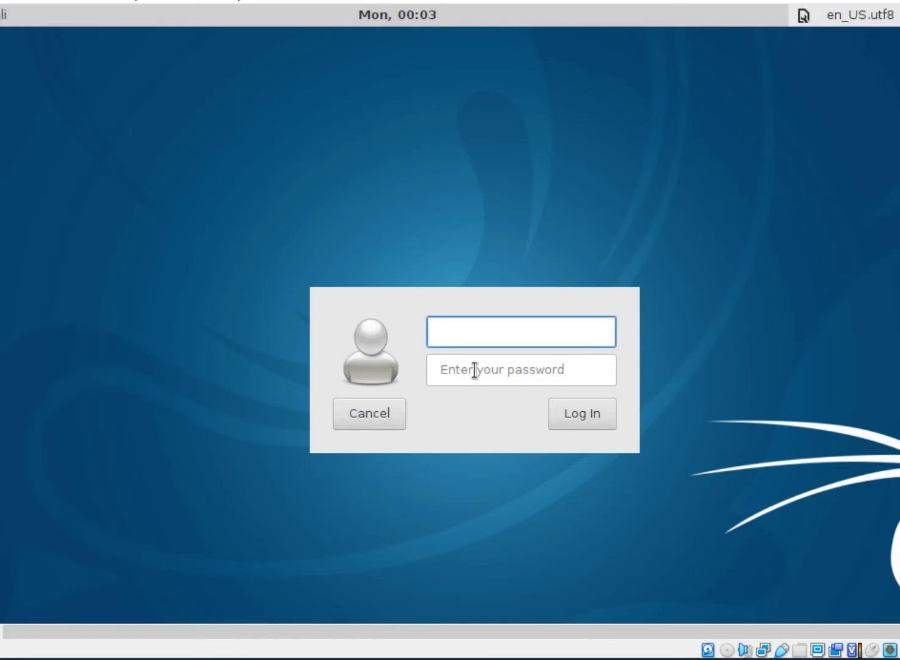
Log in to Kali as root with the root password
text(r)
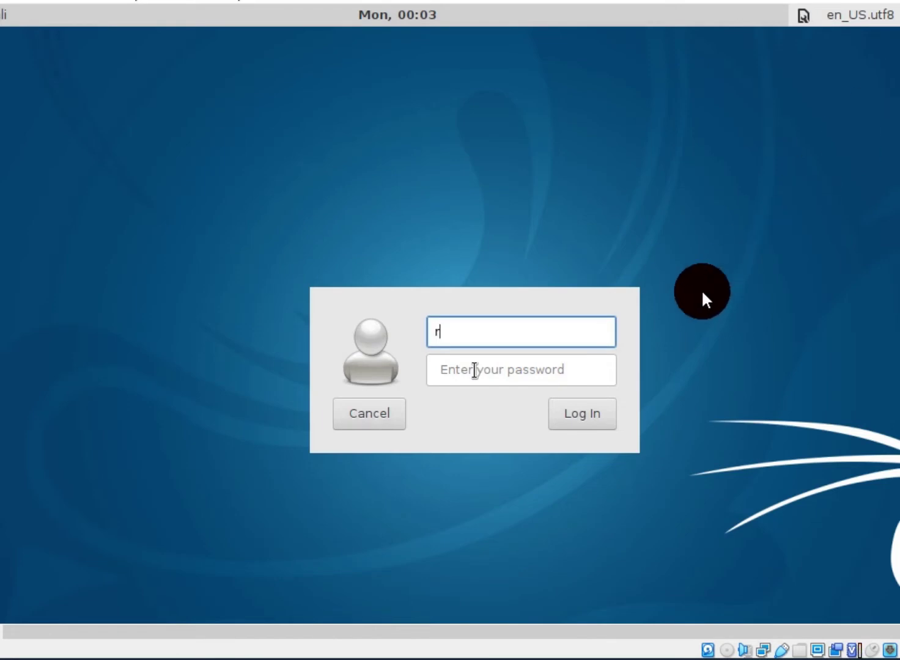
text(oot)
key(Tab)
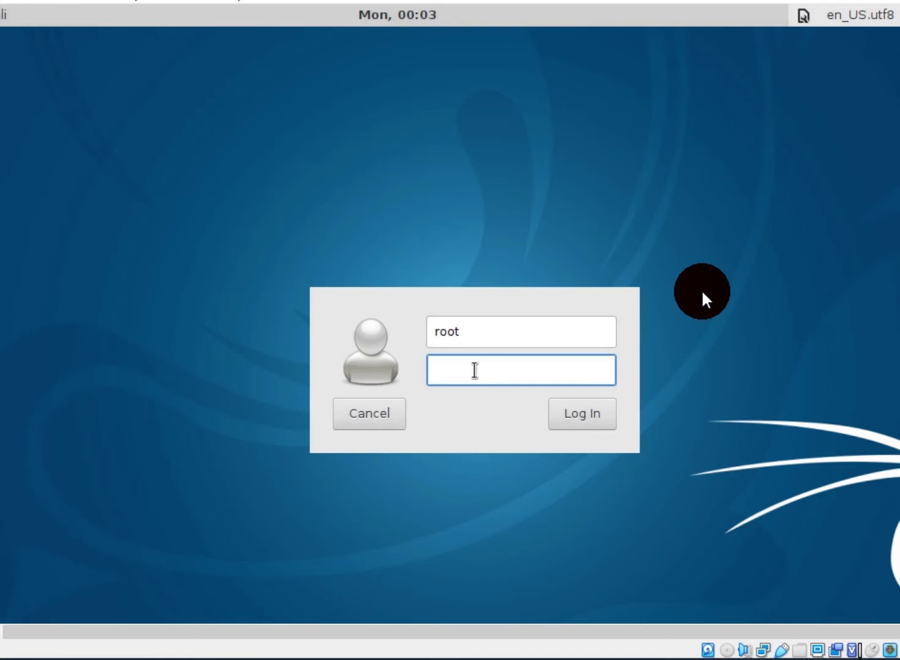
text(******)
key(Return)
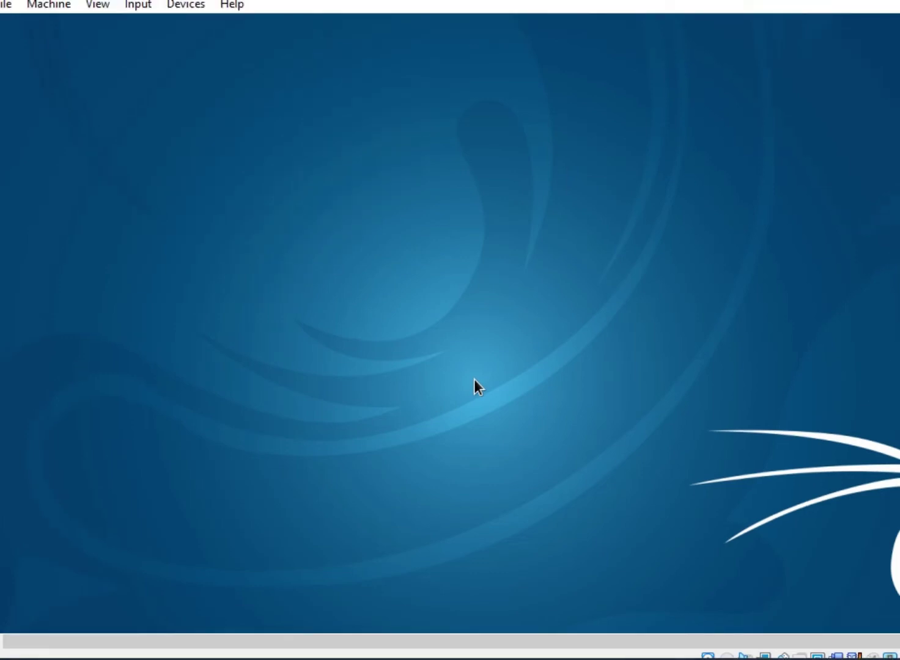
Resize the VM window, let it capture mouse and keyboard, and apply the default Kali panel config
drag(899, 659, 873, 603)
drag(870, 423, 868, 367)
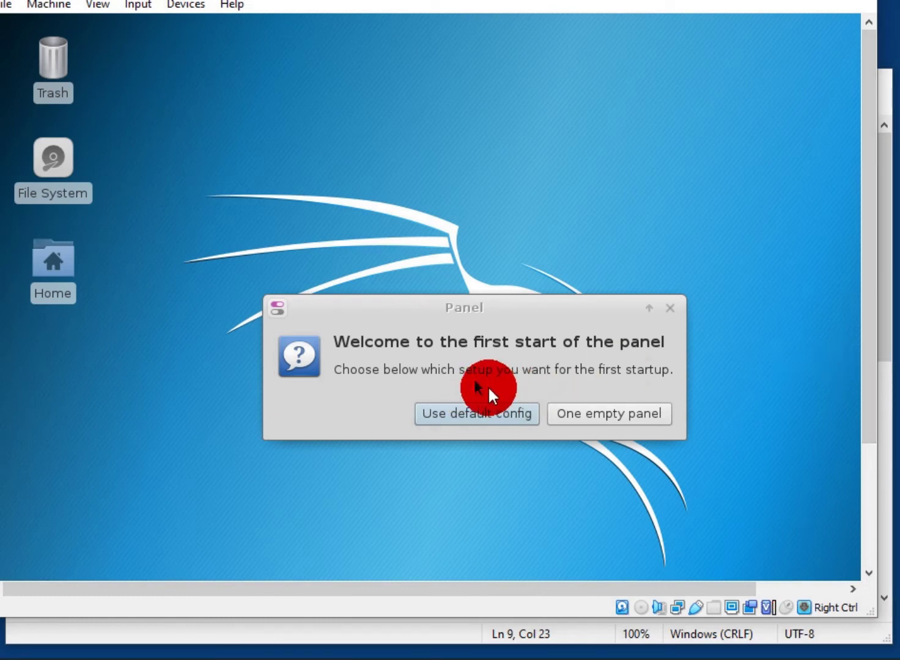
click(476, 384)
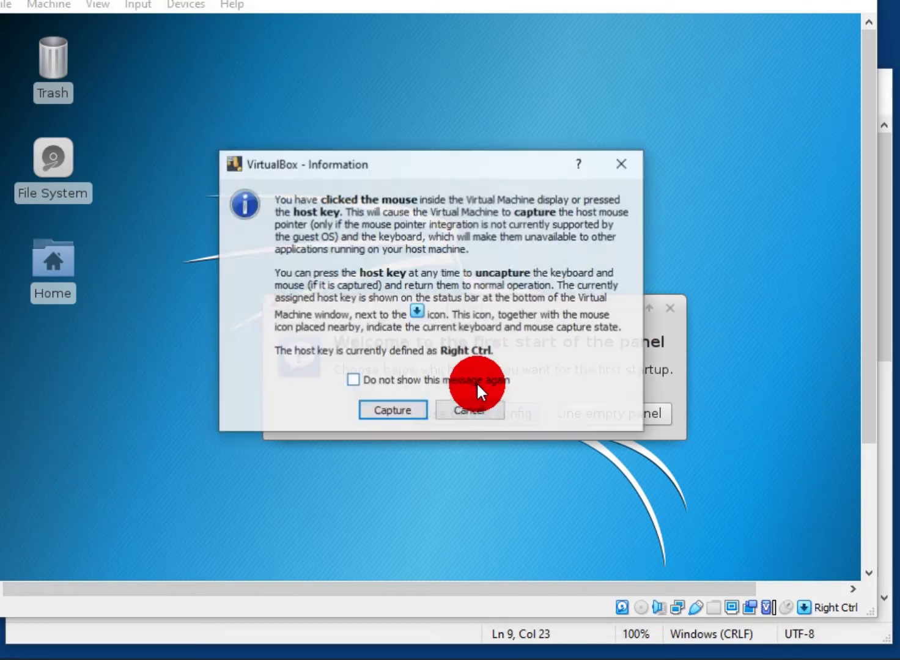
click(417, 407)
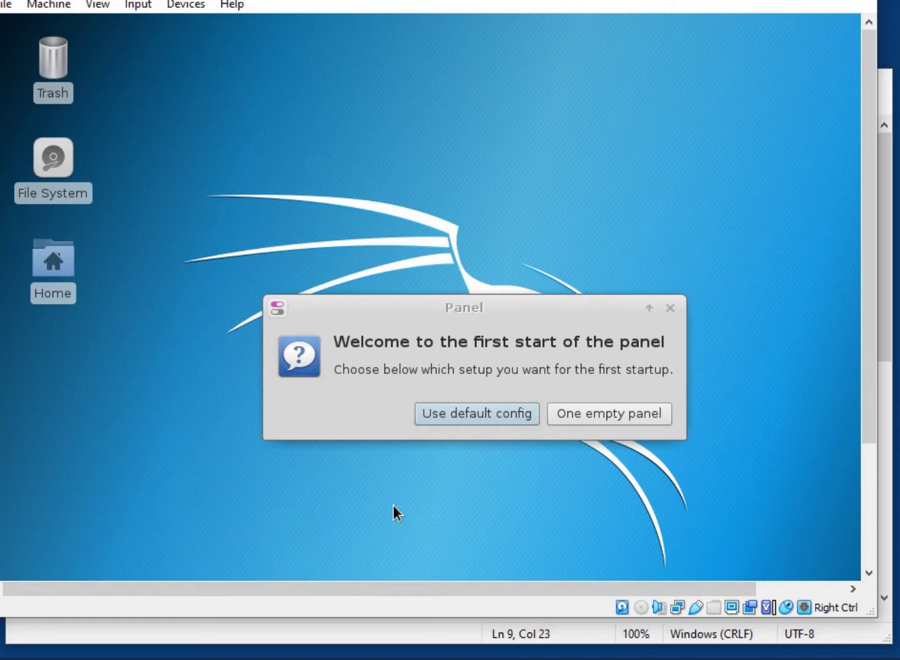
click(450, 412)
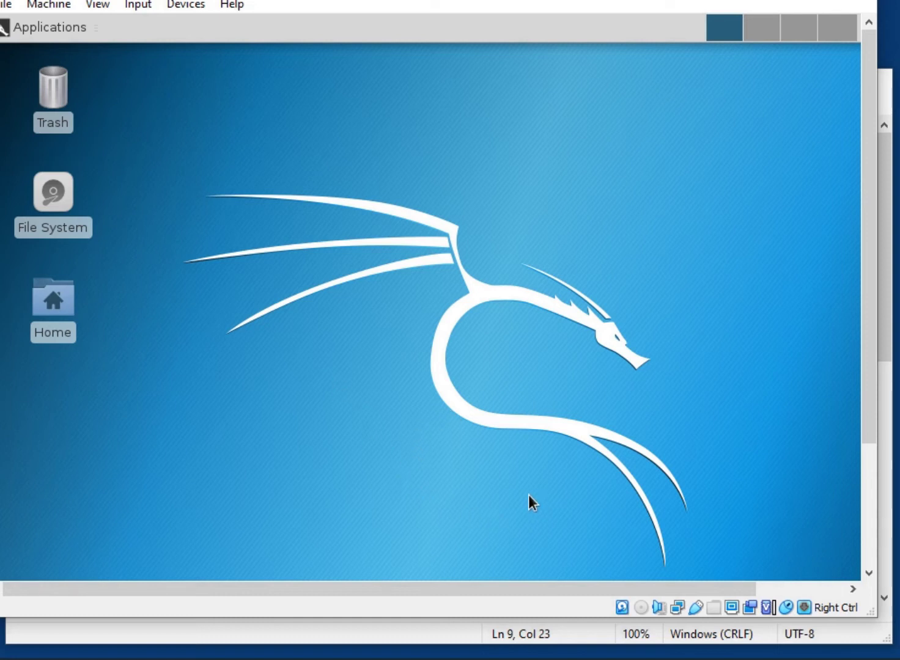
Launch Terminal Emulator from Applications, then log the root user out of Kali
click(72, 25)
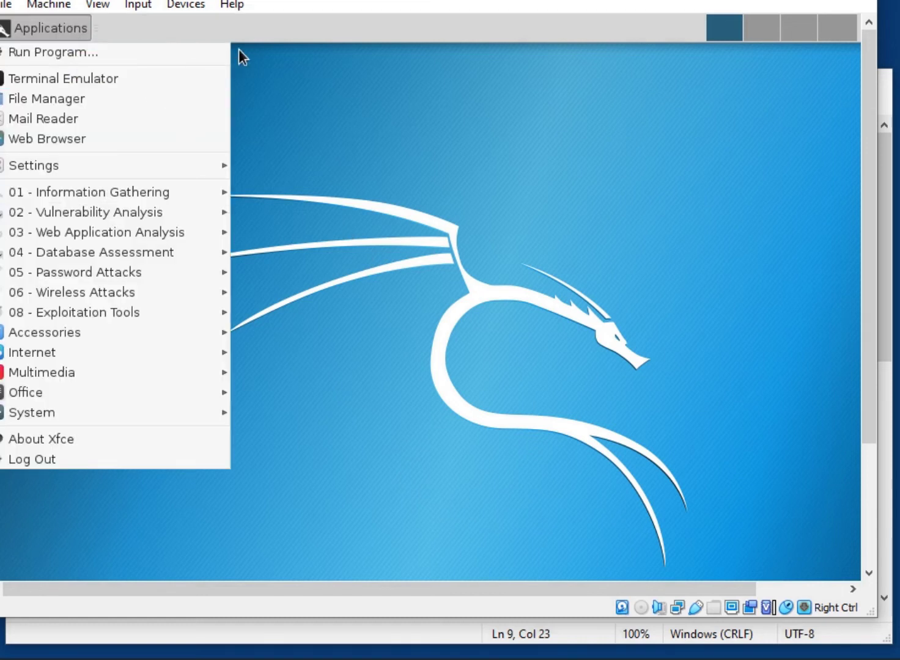
click(138, 82)
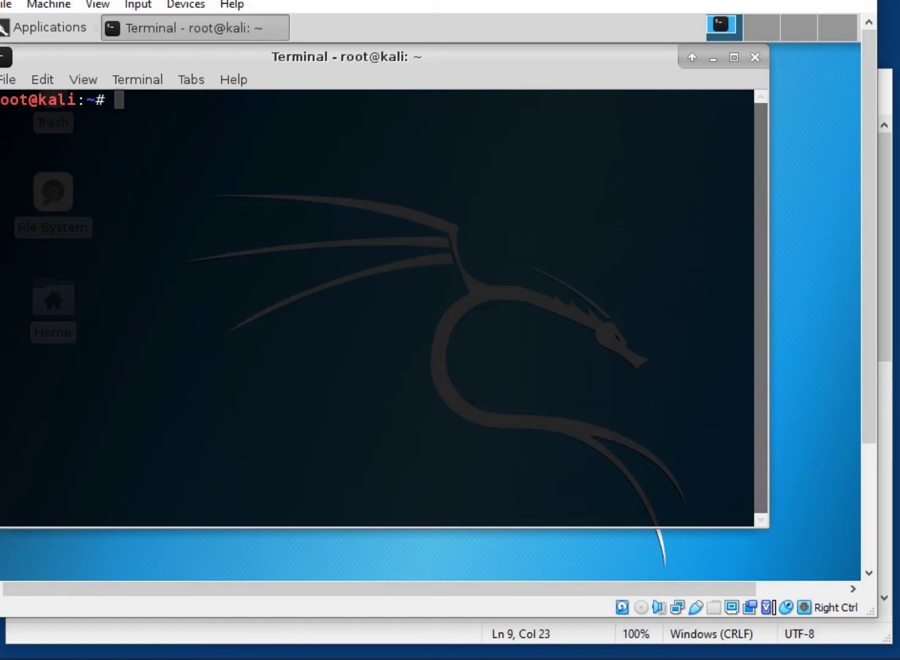
click(61, 29)
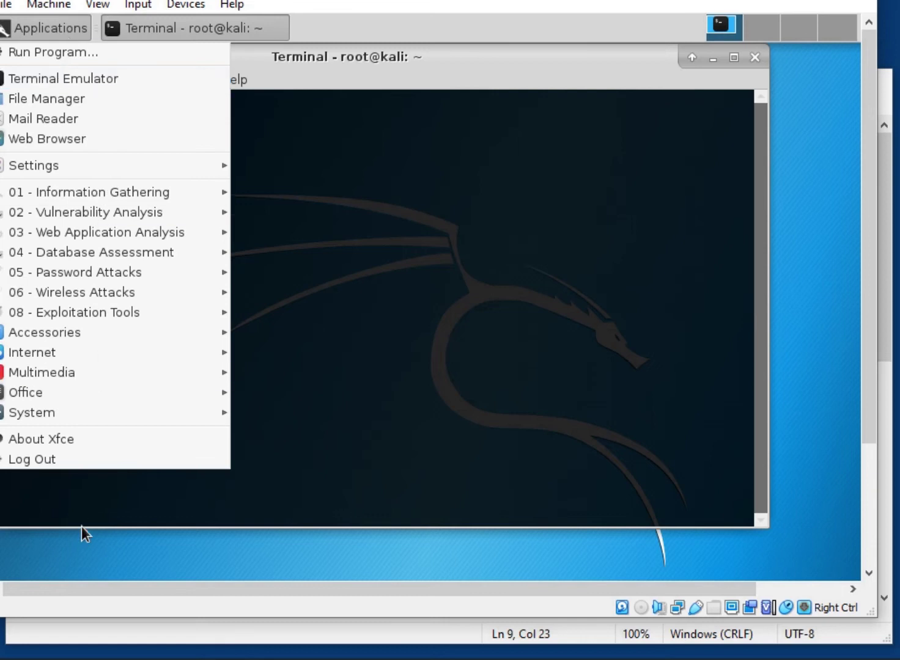
click(89, 465)
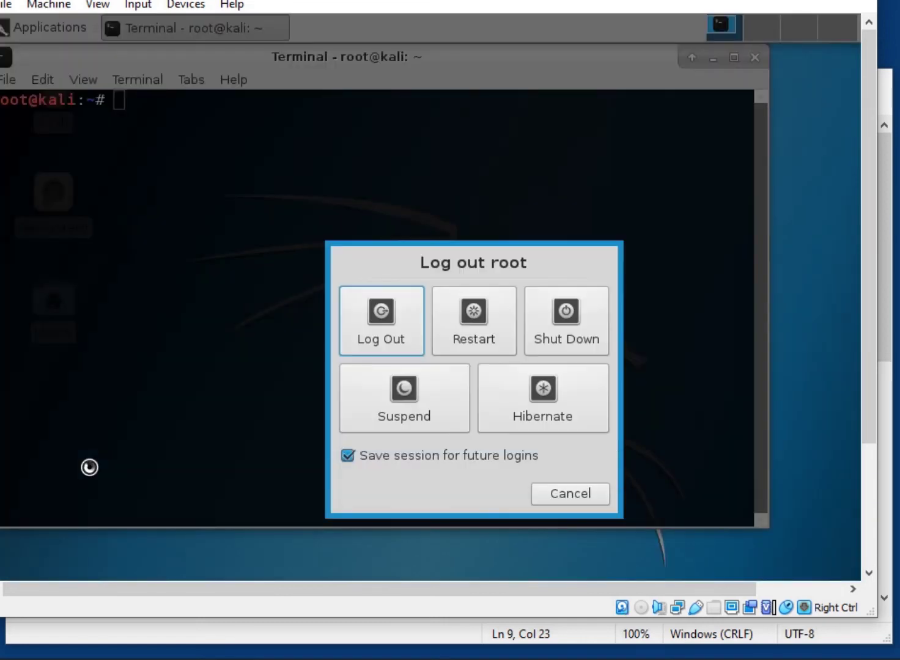
click(352, 337)
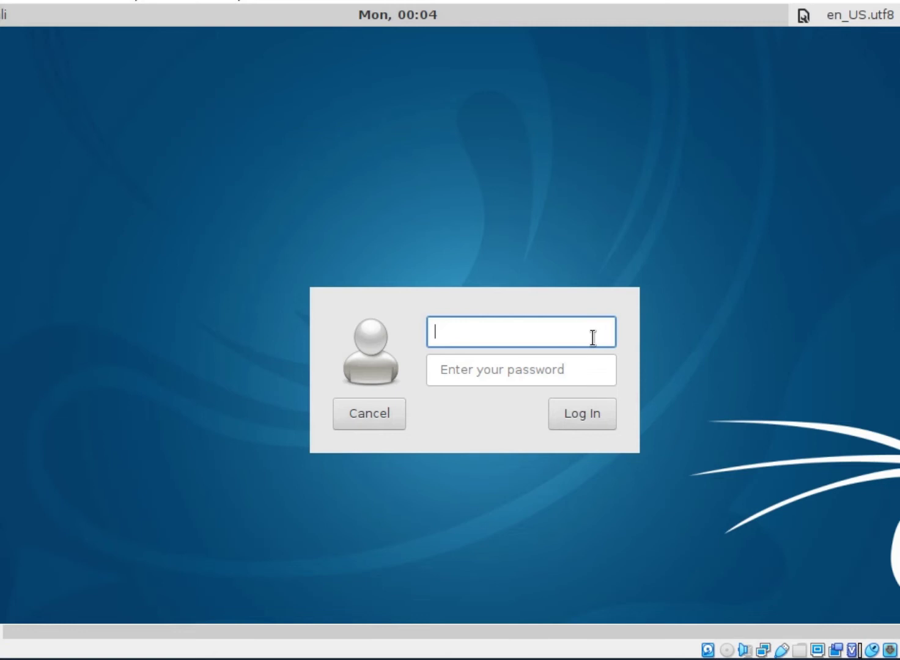
Enter root and the account password at the Kali login screen, letting the VM capture input
text(root)
key(Return)
text(******)
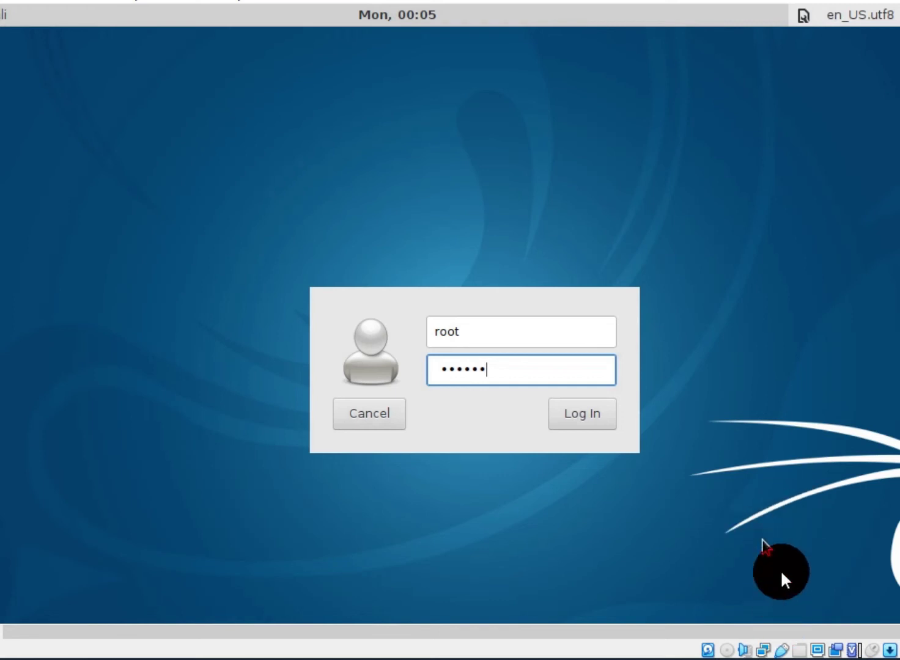
click(763, 539)
click(431, 427)
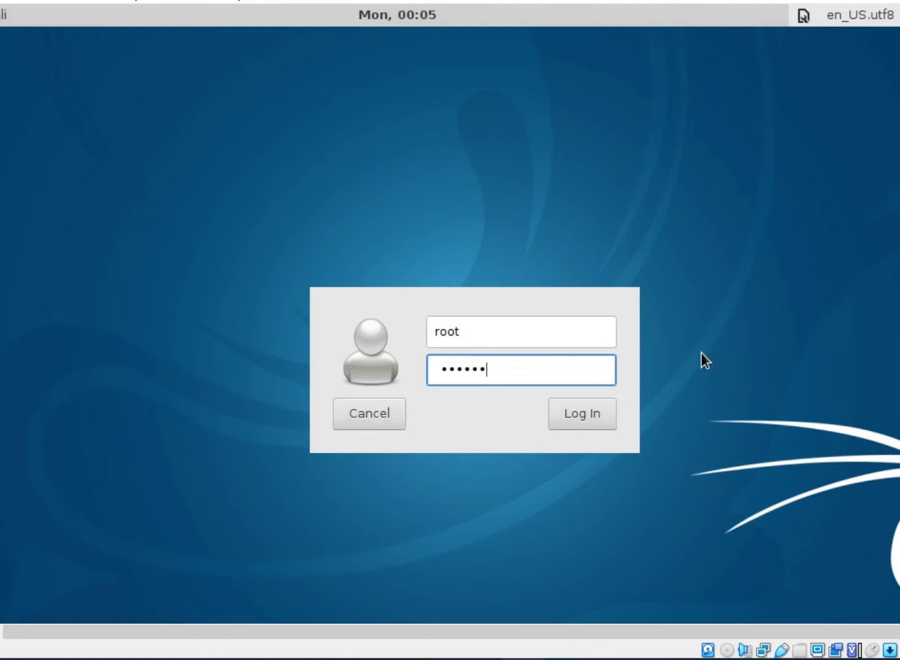
Check the tugas6.1 screenshot and task notes, then recapture input and submit the root login
mouse_move(519, 653)
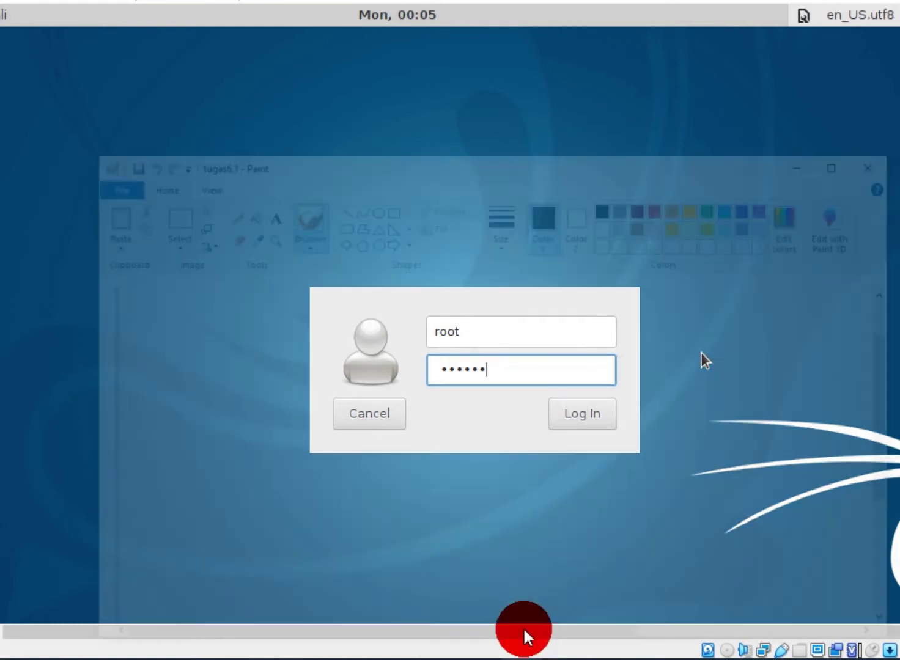
click(521, 641)
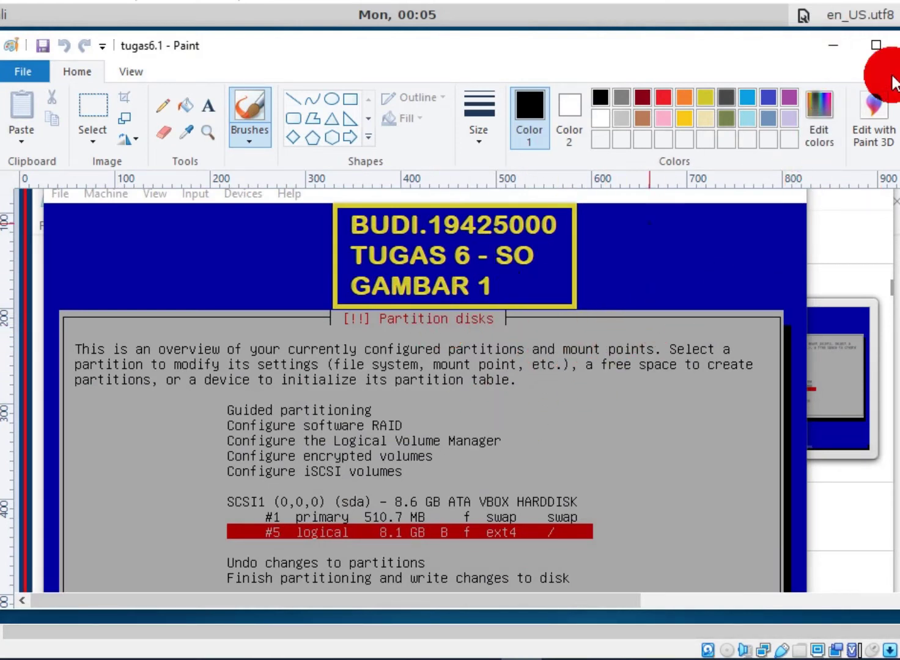
click(813, 50)
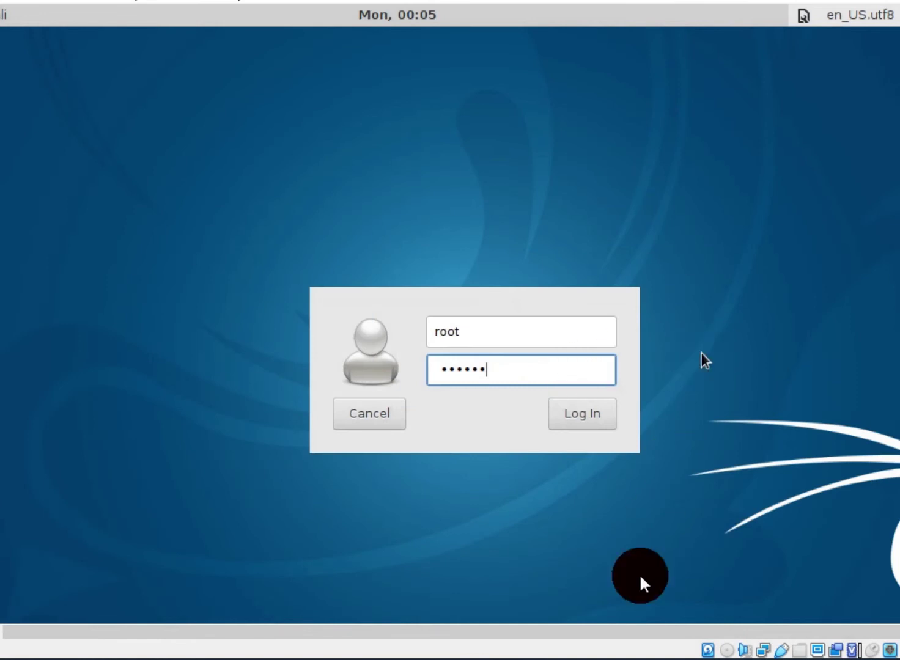
mouse_move(318, 659)
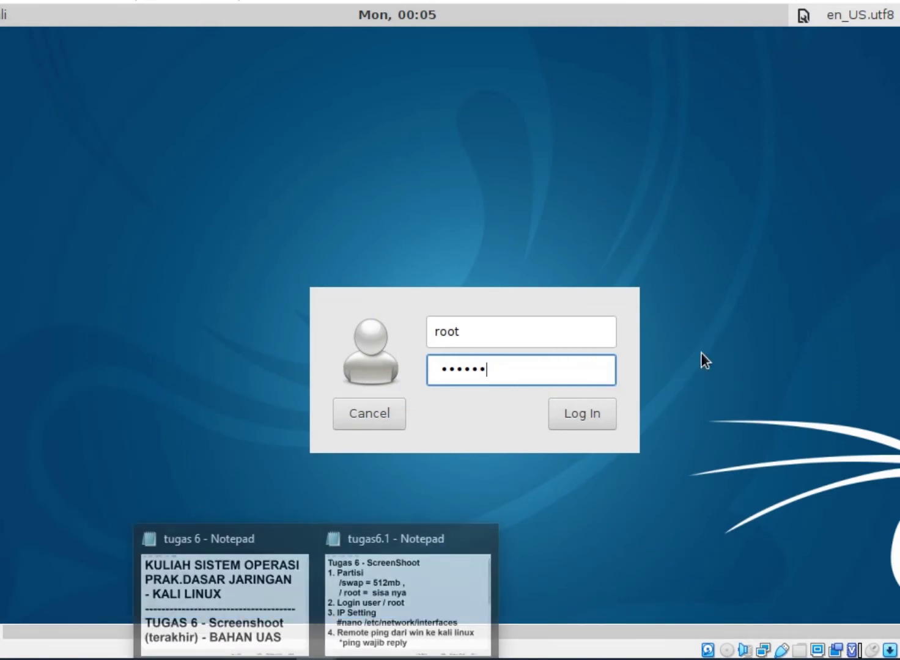
click(364, 612)
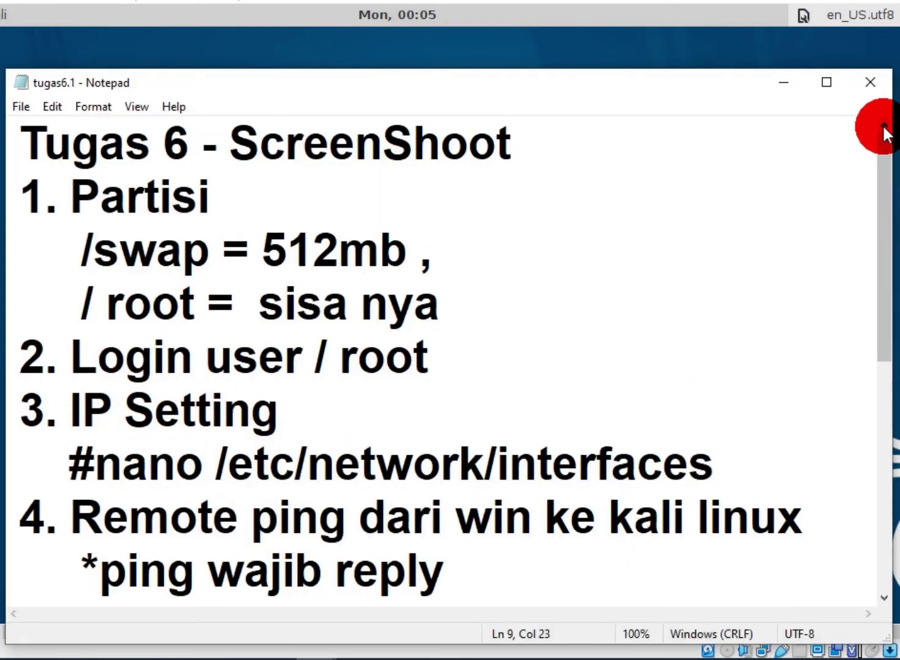
click(791, 79)
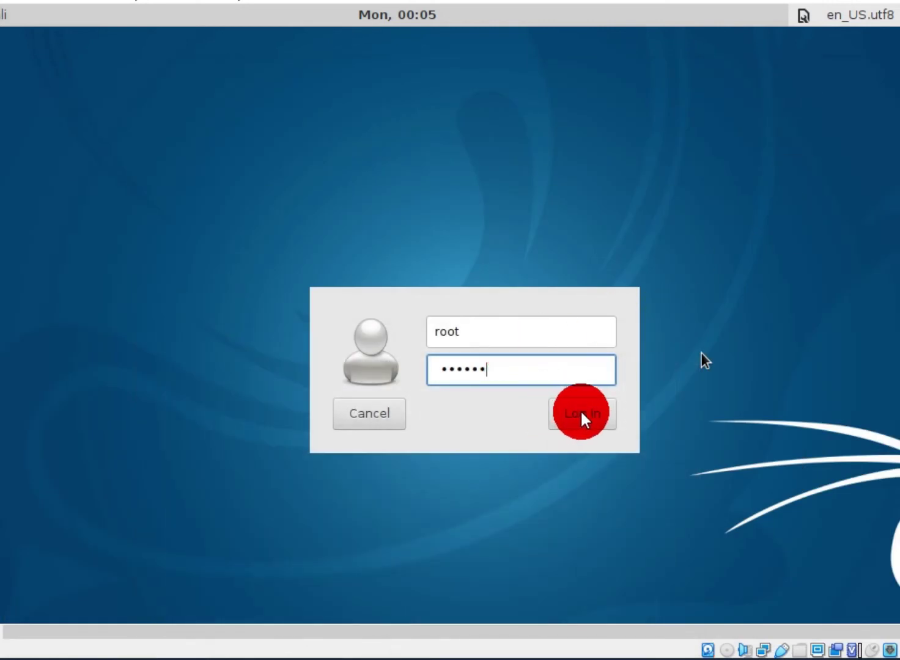
click(705, 364)
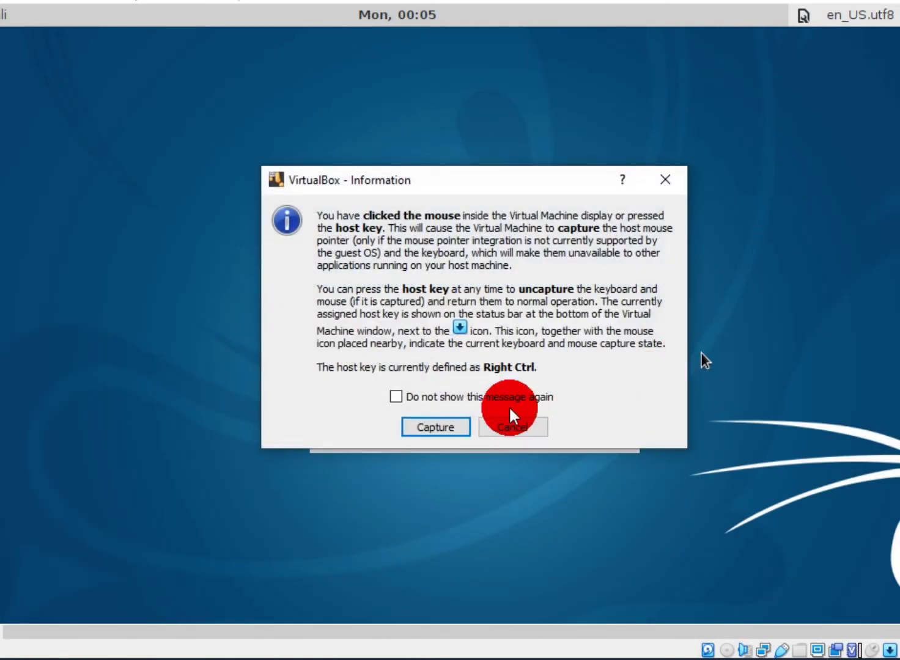
click(451, 426)
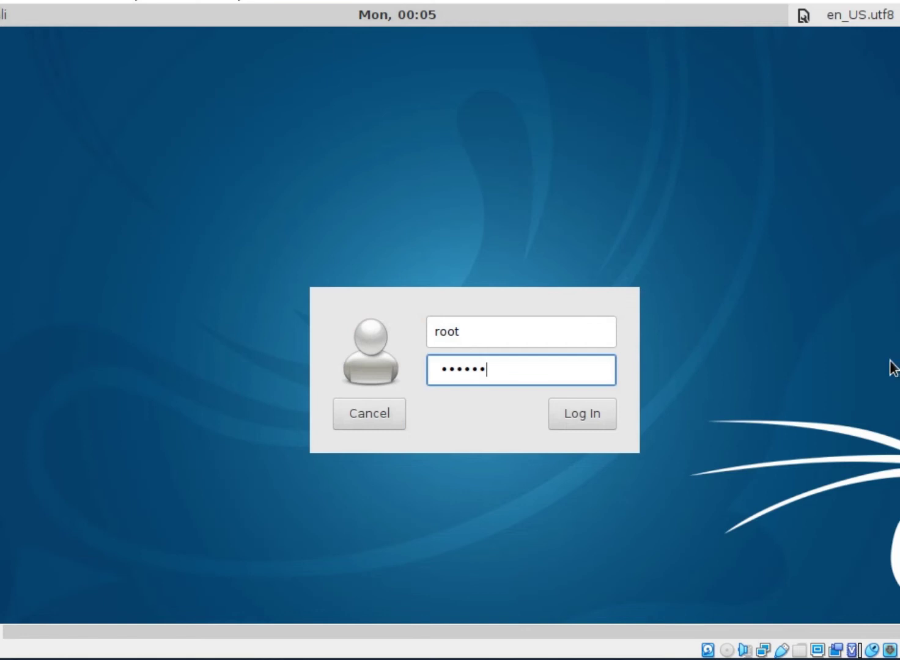
click(573, 420)
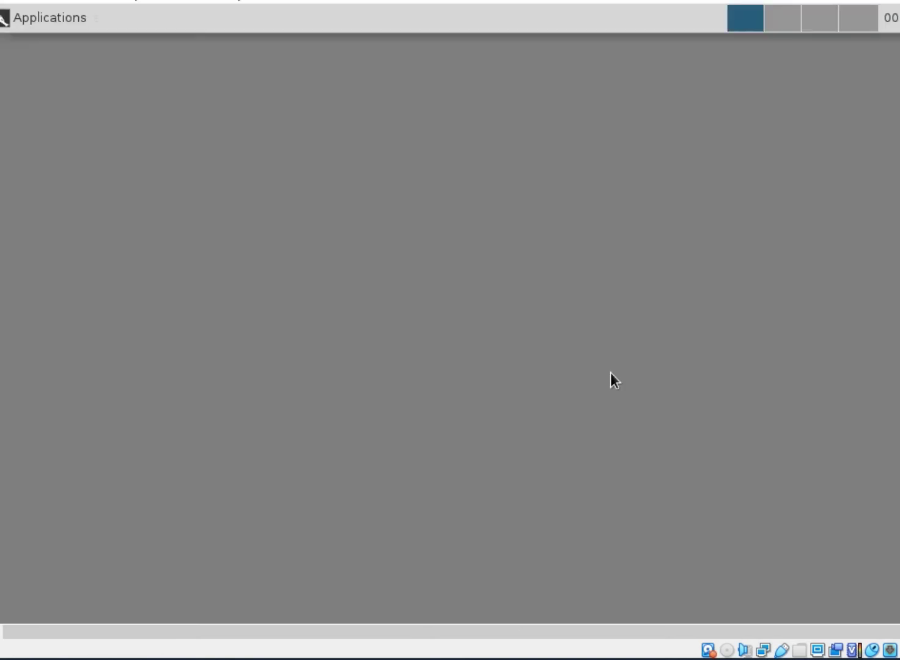
Open a Kali terminal, print /etc/network/interfaces with cat, and begin typing the nano command
key(ctrl+alt+t)
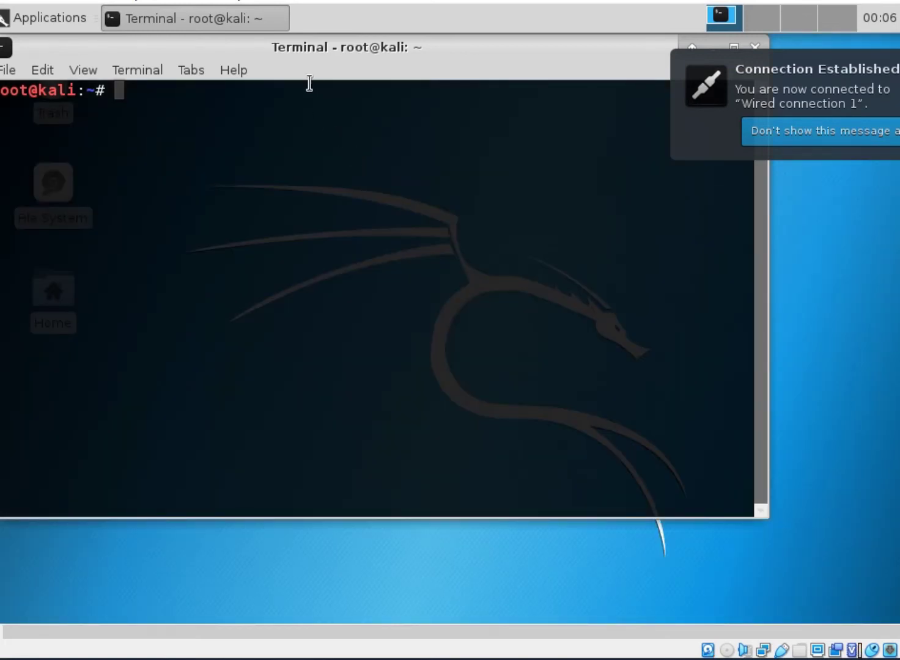
drag(308, 39, 364, 84)
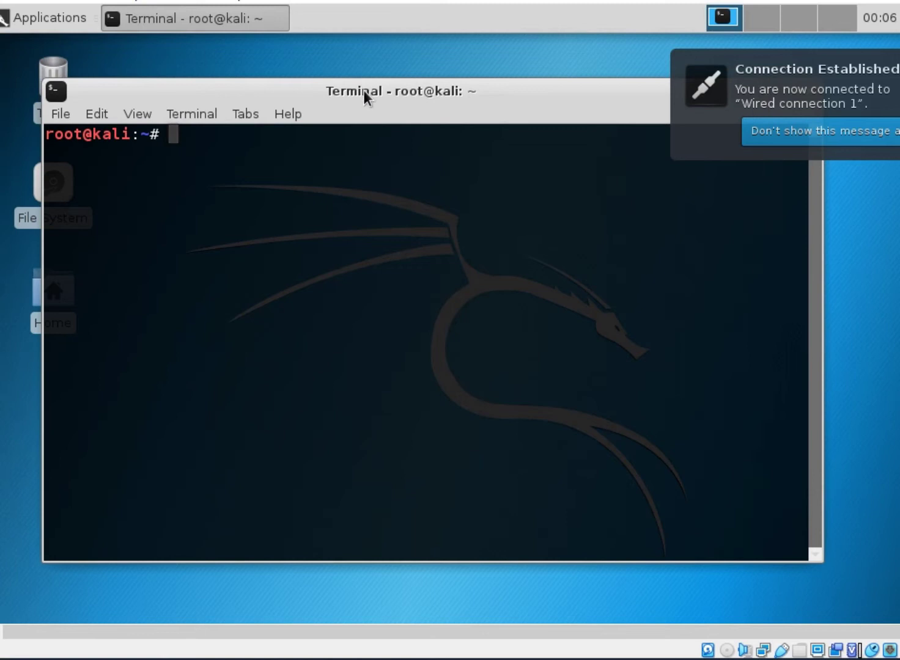
text(cat /)
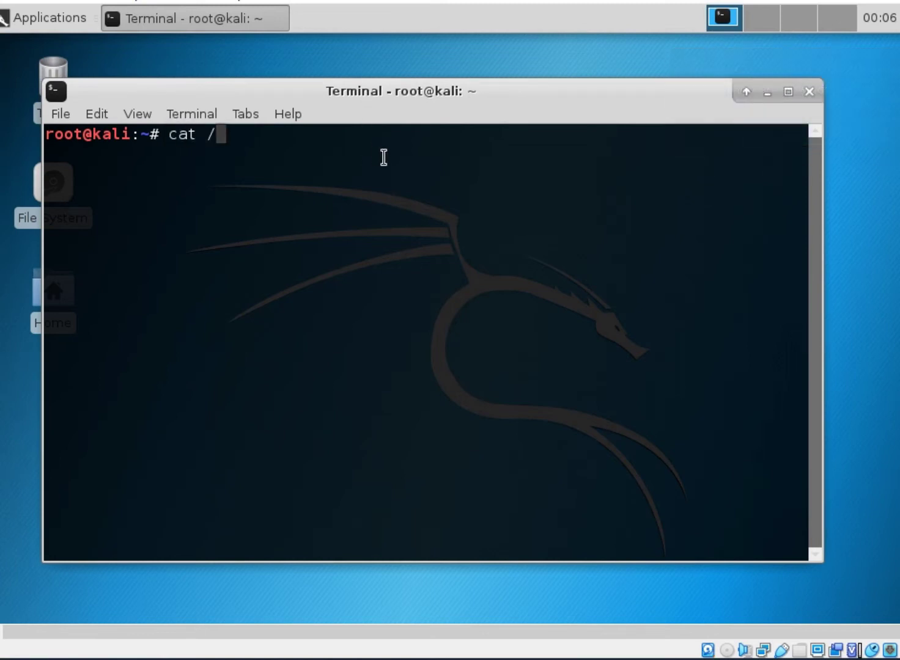
text(etc/network/in)
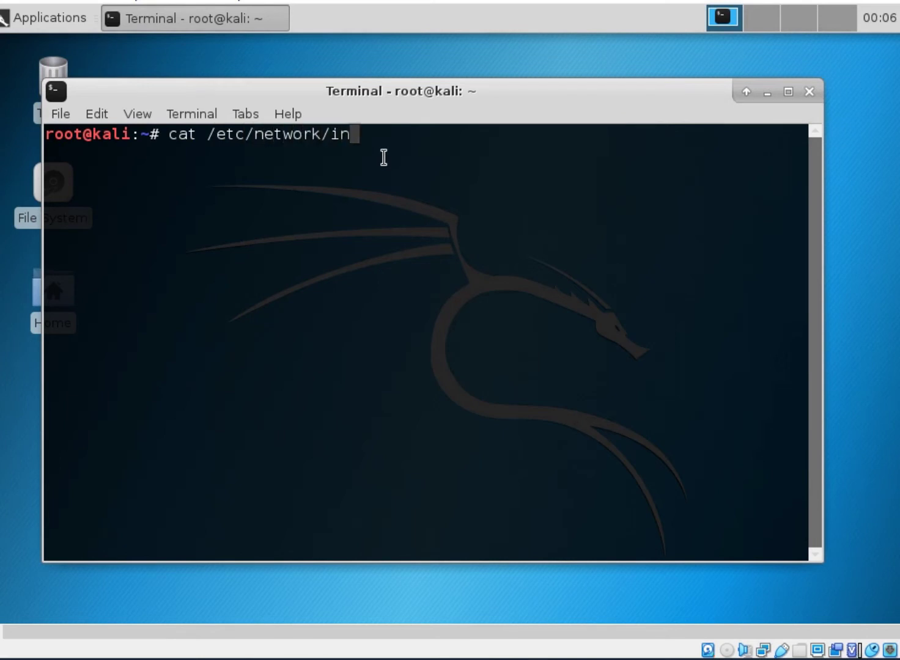
text(terfaces)
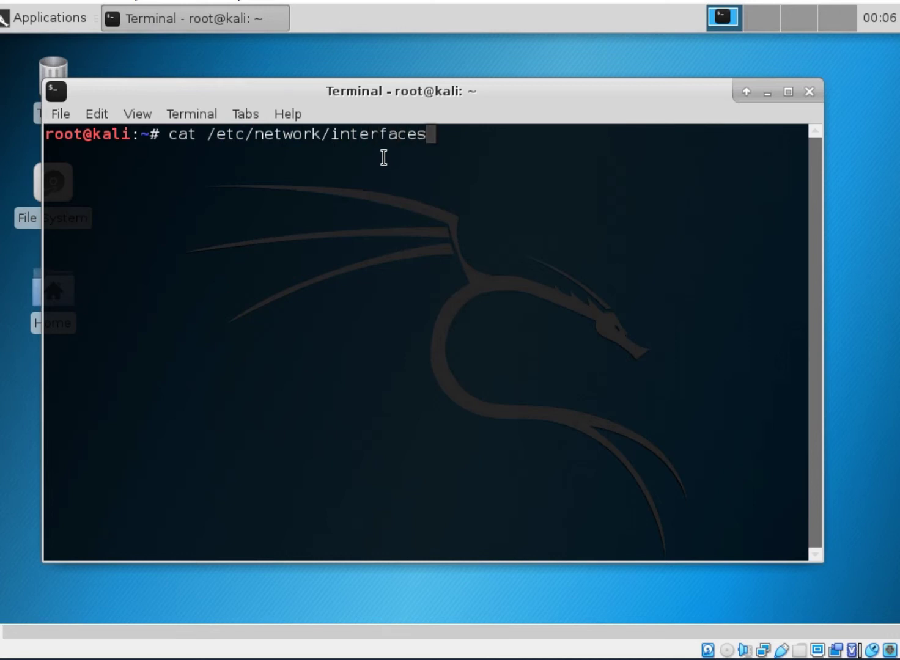
key(Return)
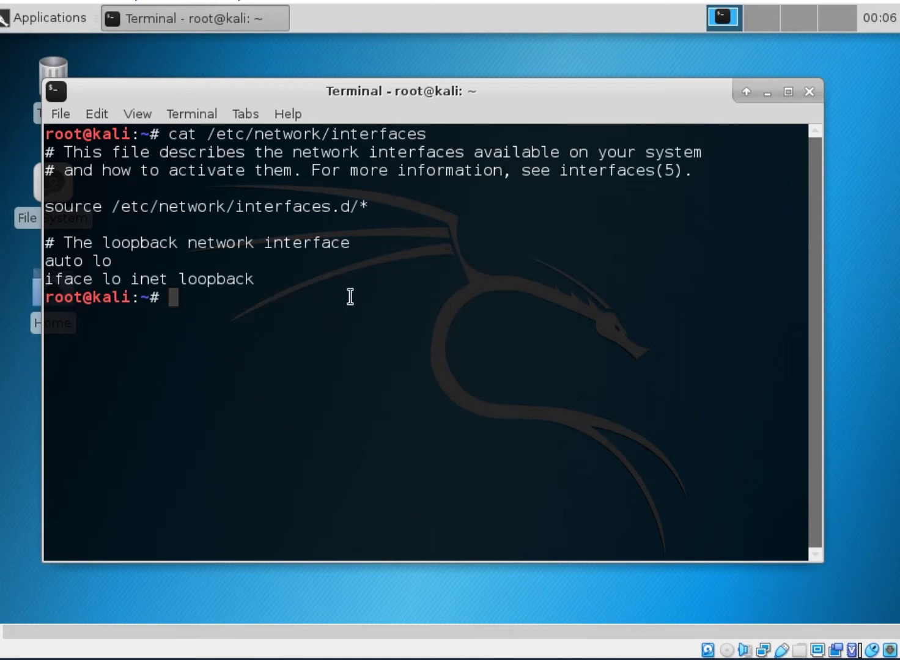
text(nano /e)
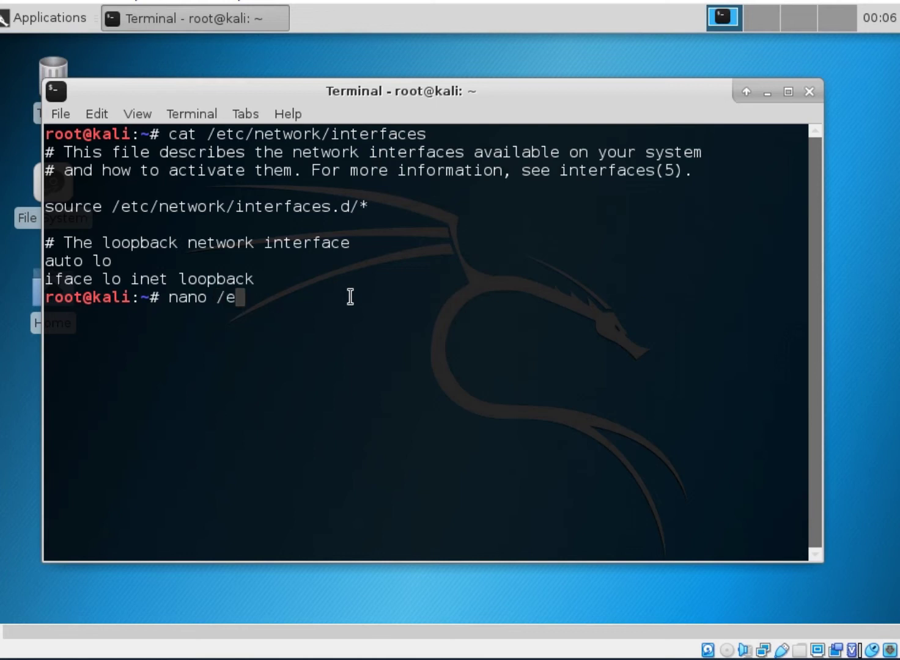
text(tc/nt)
Open /etc/network/interfaces in nano and move to the empty line below the loopback entry
key(BackSpace)
text(etwork/interfaces)
key(Return)
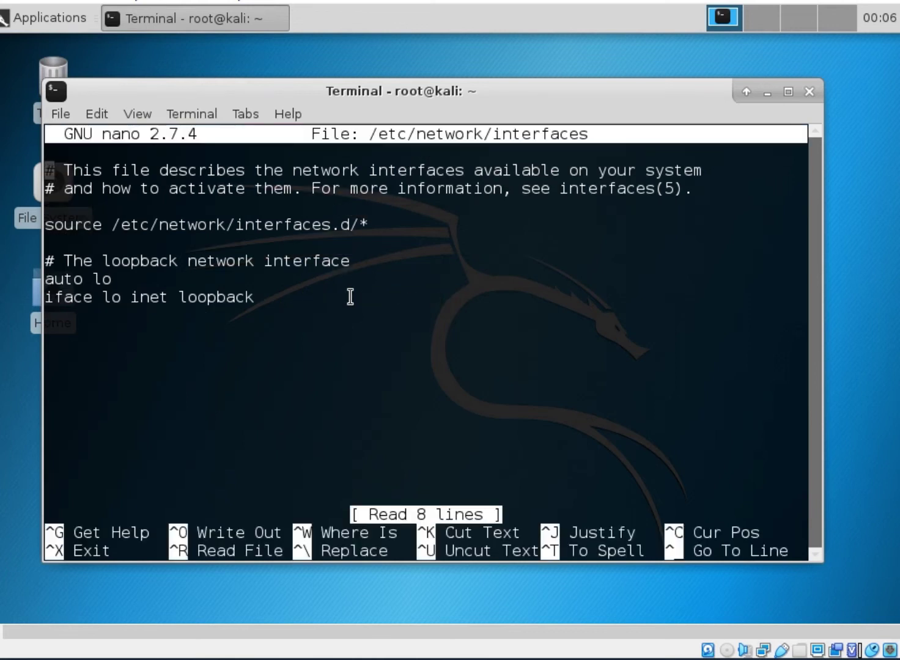
key(Down)
key(Down)
key(Down)
key(Down)
key(Down)
key(Down)
key(Down)
key(Down)
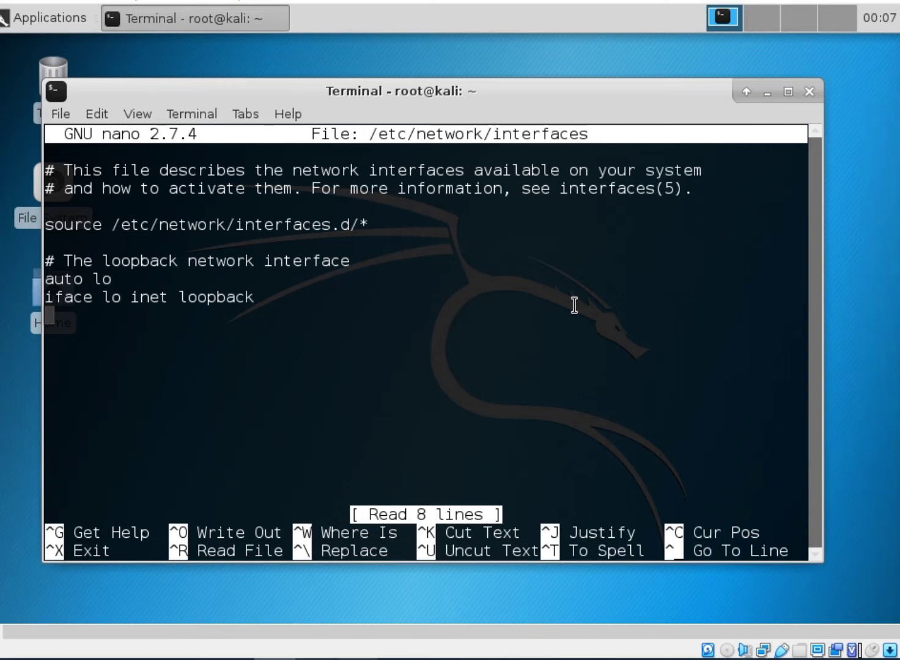
Position the YouTube tutorial window beside the VM and scroll to its description
drag(899, 44, 722, 55)
scroll(784, 244, up, 3)
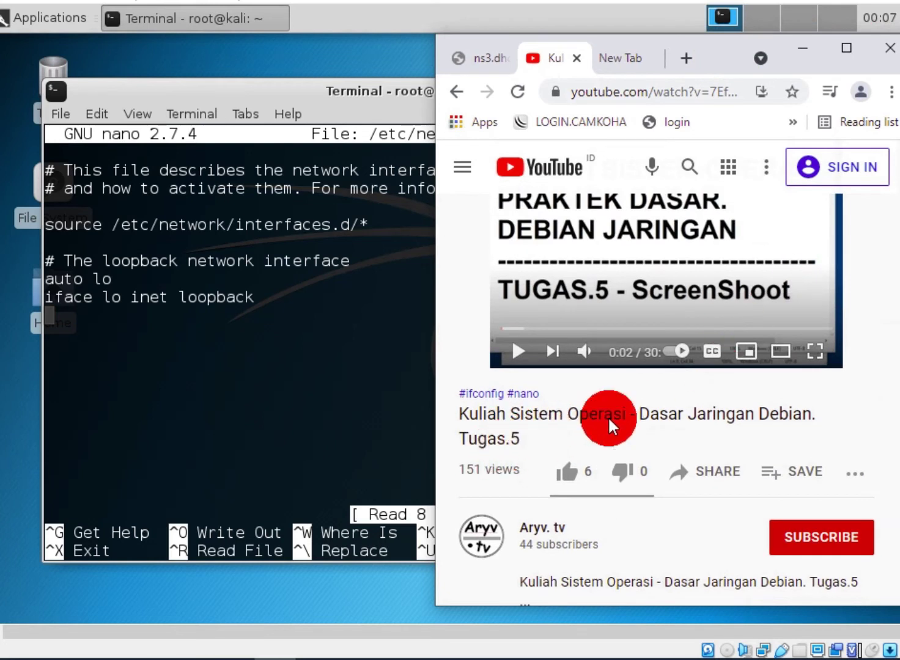
scroll(609, 424, up, 2)
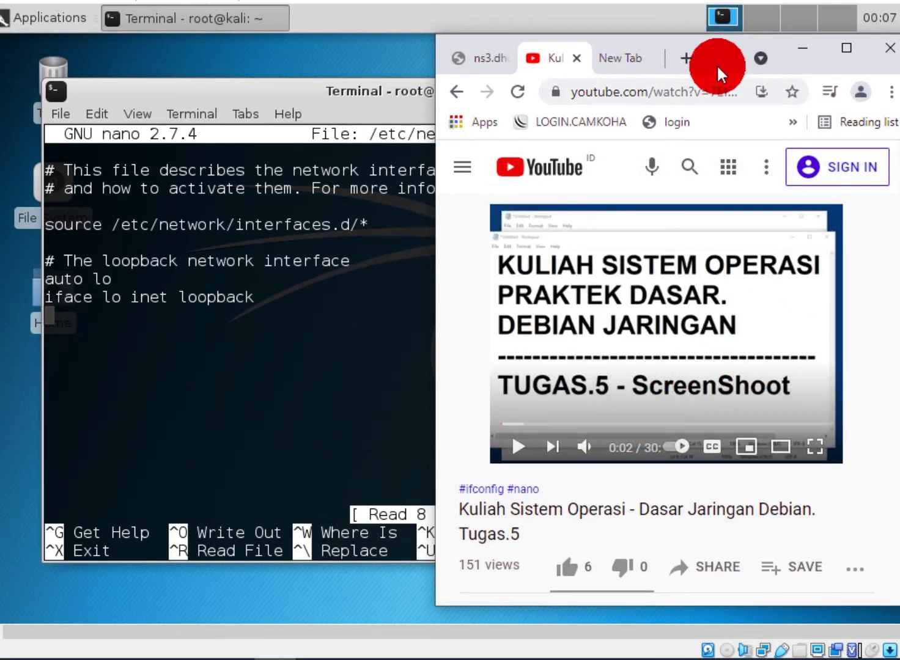
drag(719, 58, 789, 56)
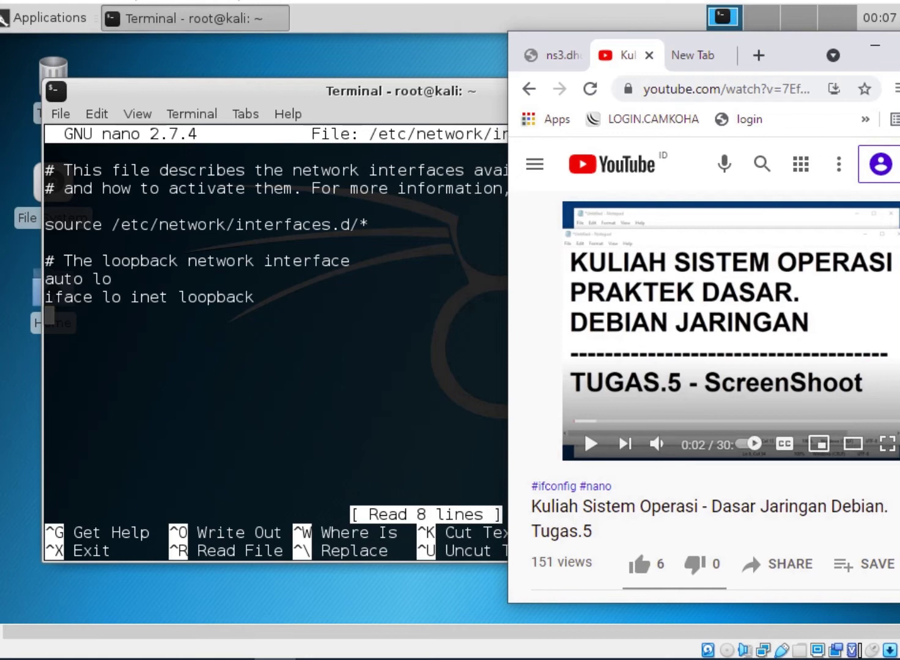
scroll(703, 391, down, 5)
scroll(703, 398, down, 2)
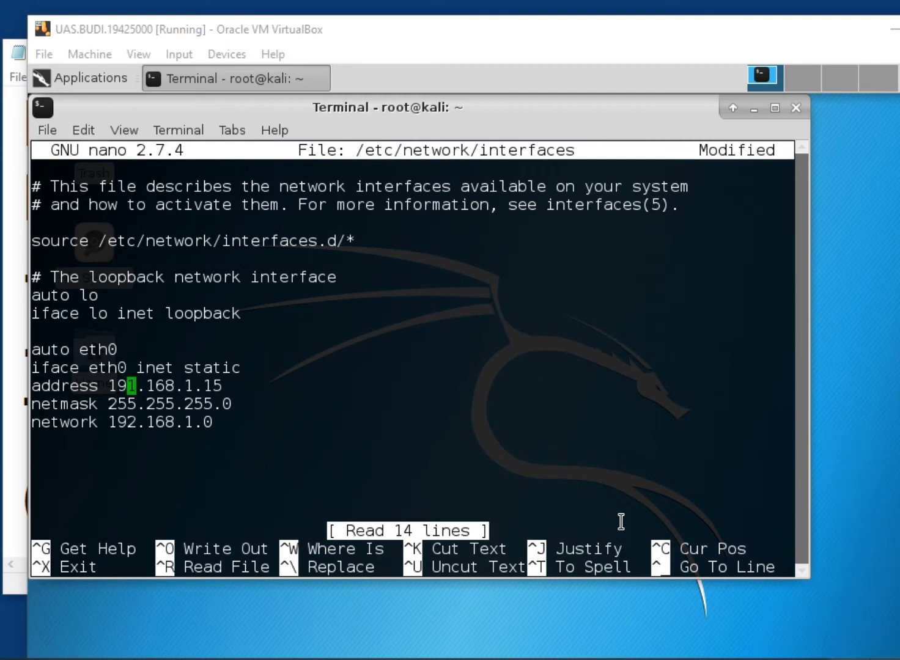
Bring the tutorial forward, shift it left, and scroll through its IP rules and eth0 example
click(275, 659)
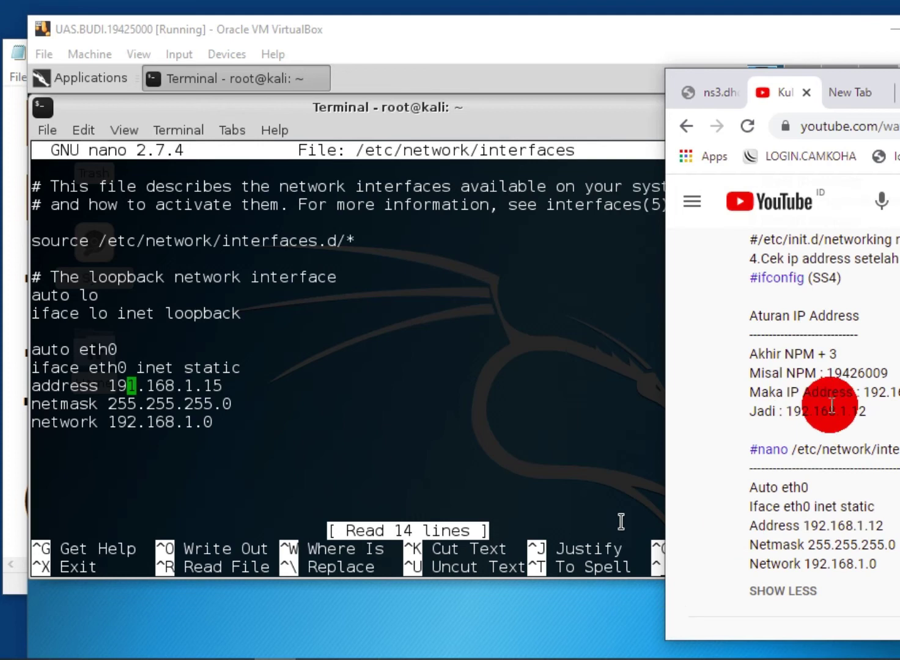
drag(896, 91, 849, 92)
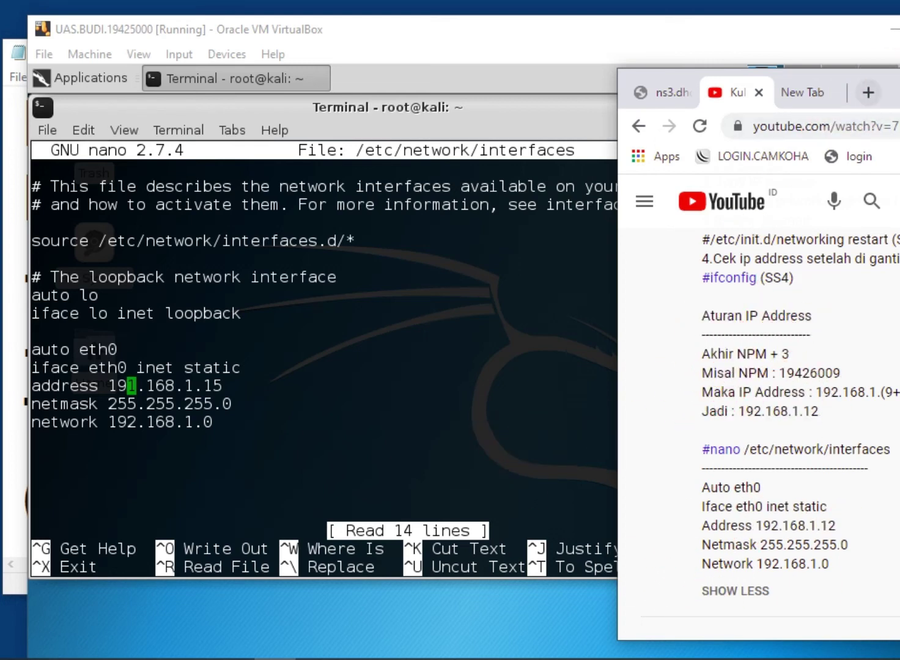
drag(896, 86, 871, 84)
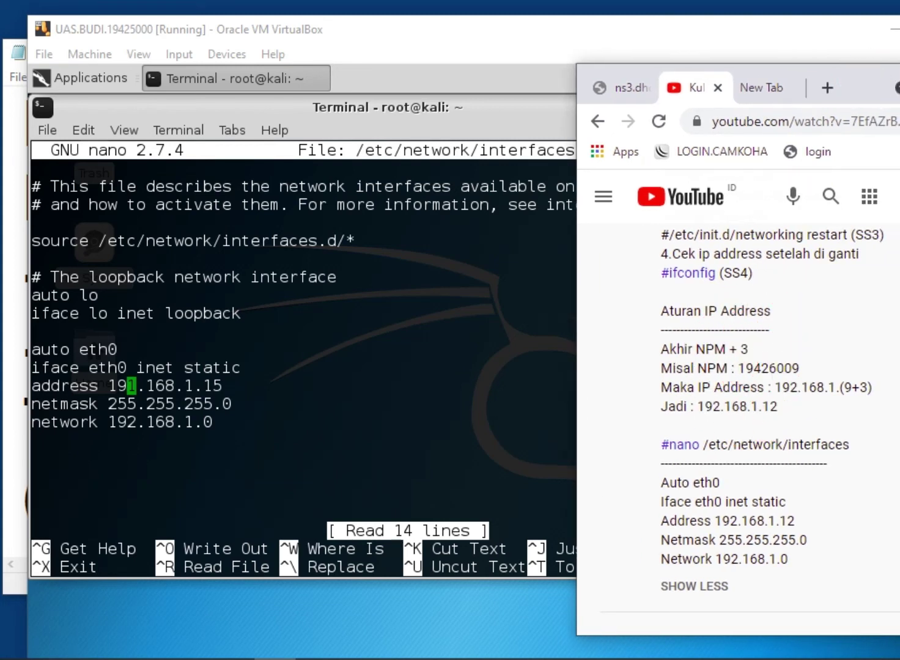
scroll(738, 428, up, 9)
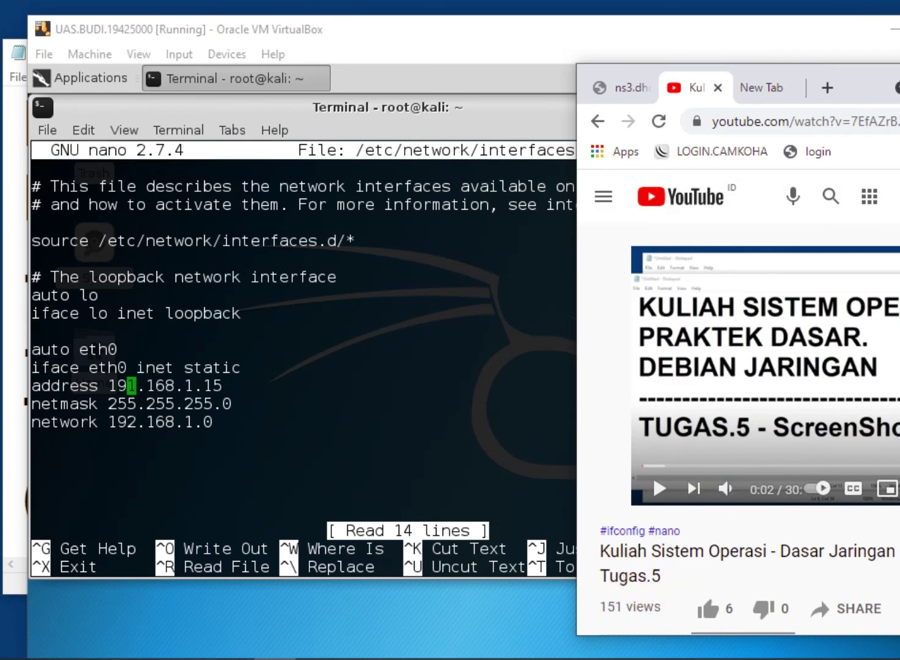
scroll(738, 428, down, 8)
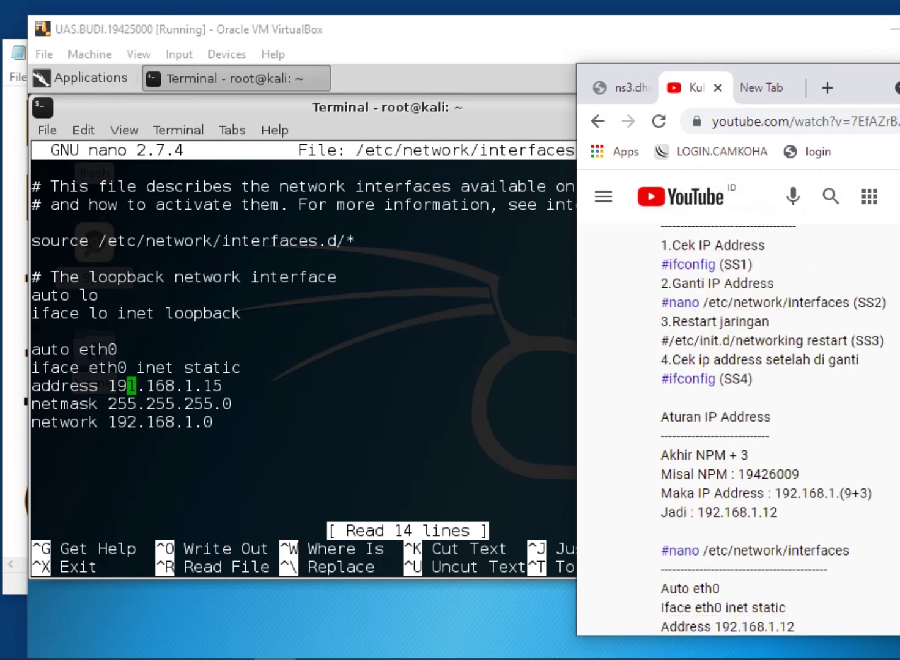
scroll(785, 385, down, 4)
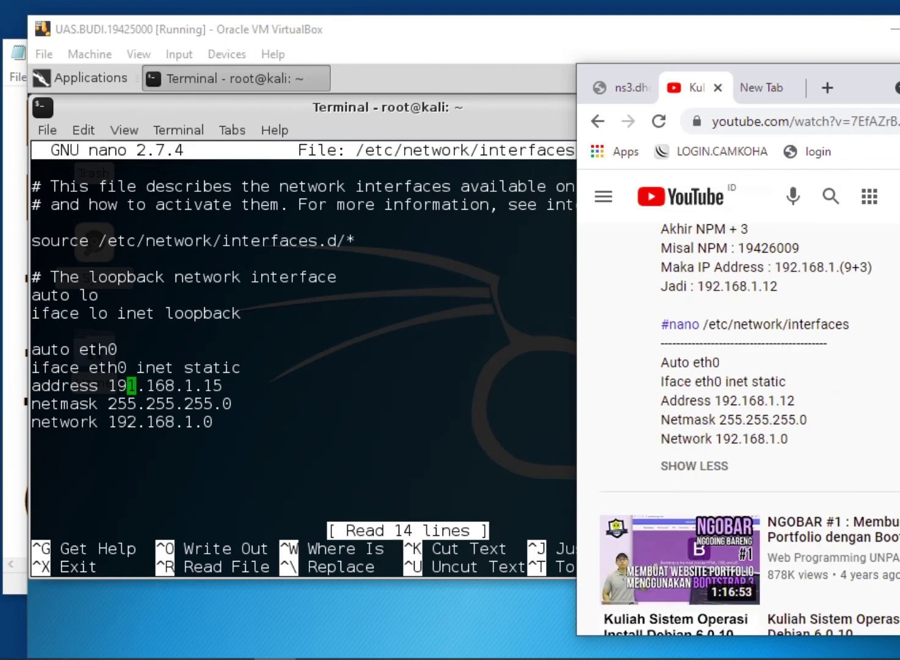
scroll(739, 428, up, 2)
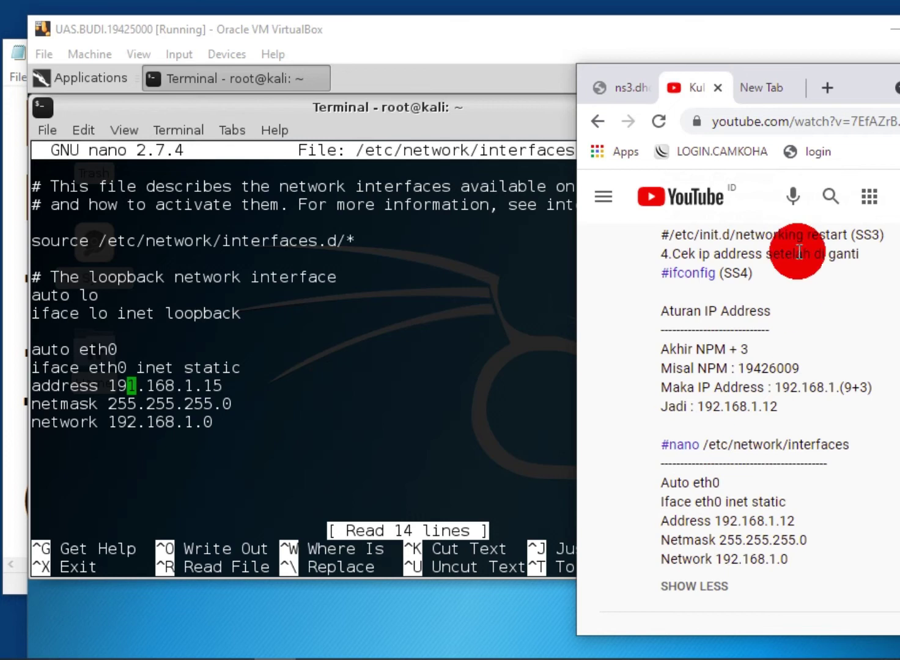
click(517, 27)
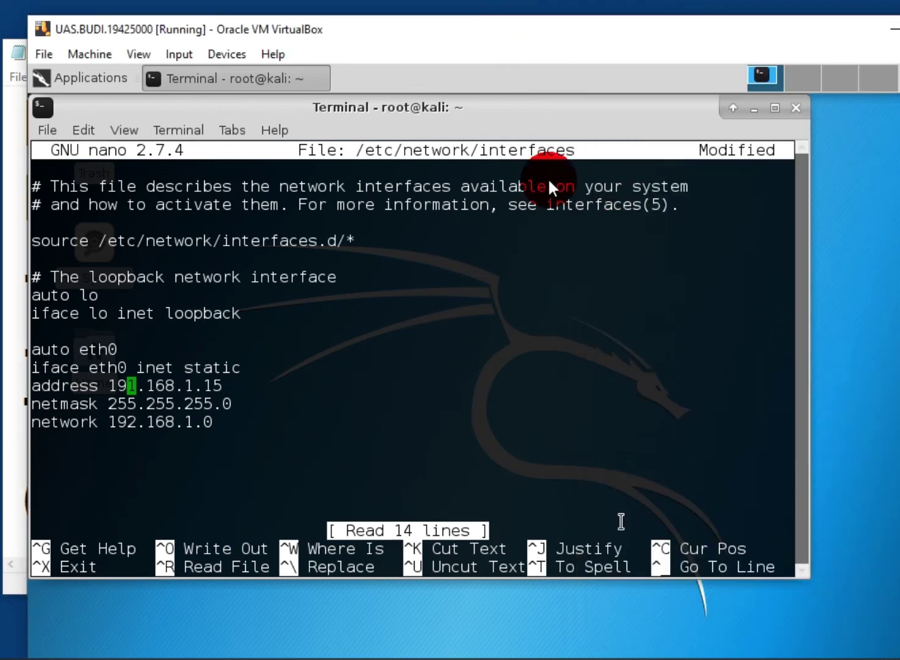
Refocus the VirtualBox window and let the VM capture mouse and keyboard
click(548, 109)
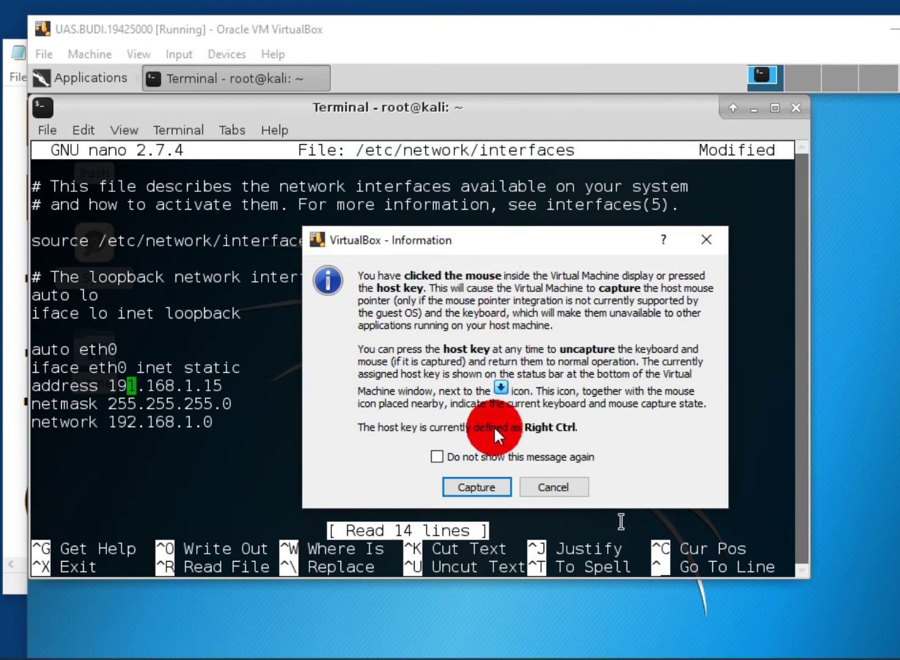
click(555, 486)
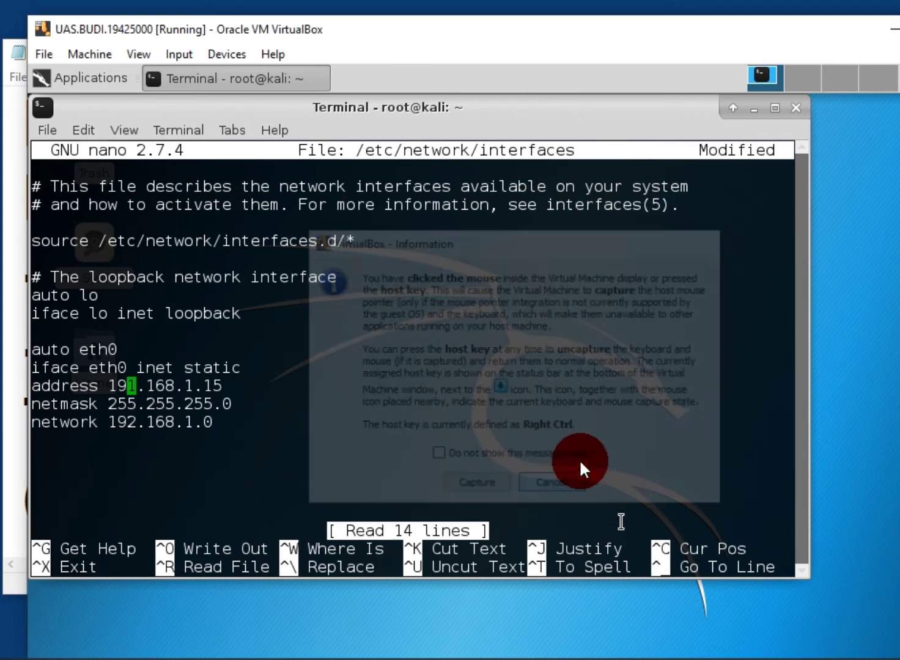
click(741, 350)
scroll(621, 522, down, 3)
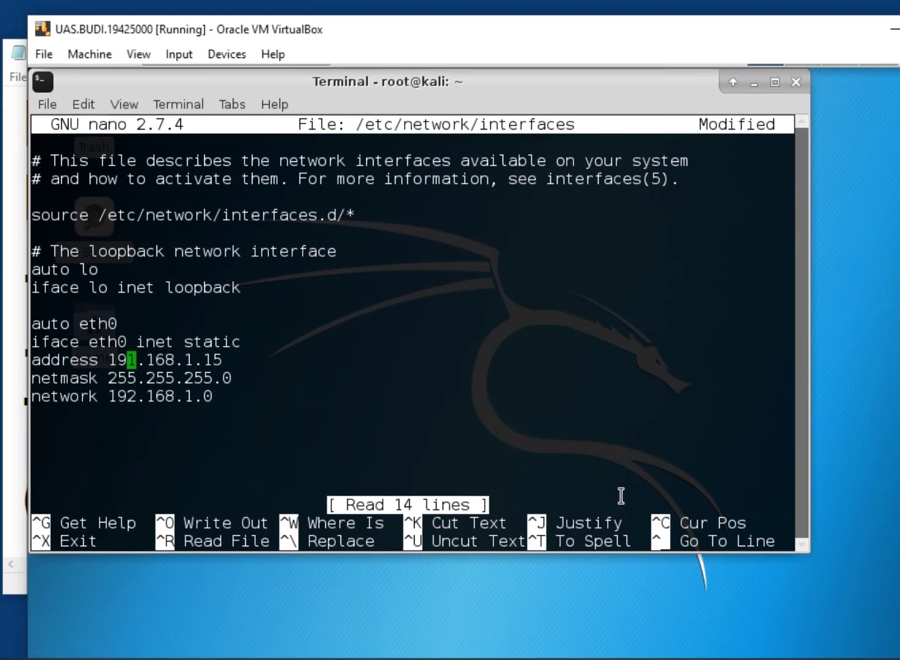
scroll(621, 409, up, 3)
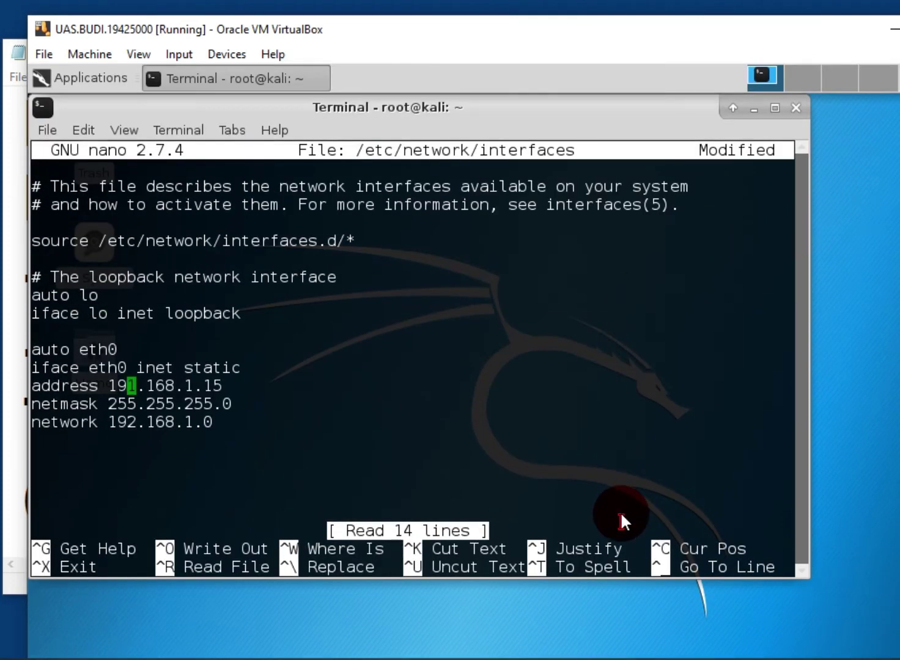
click(619, 516)
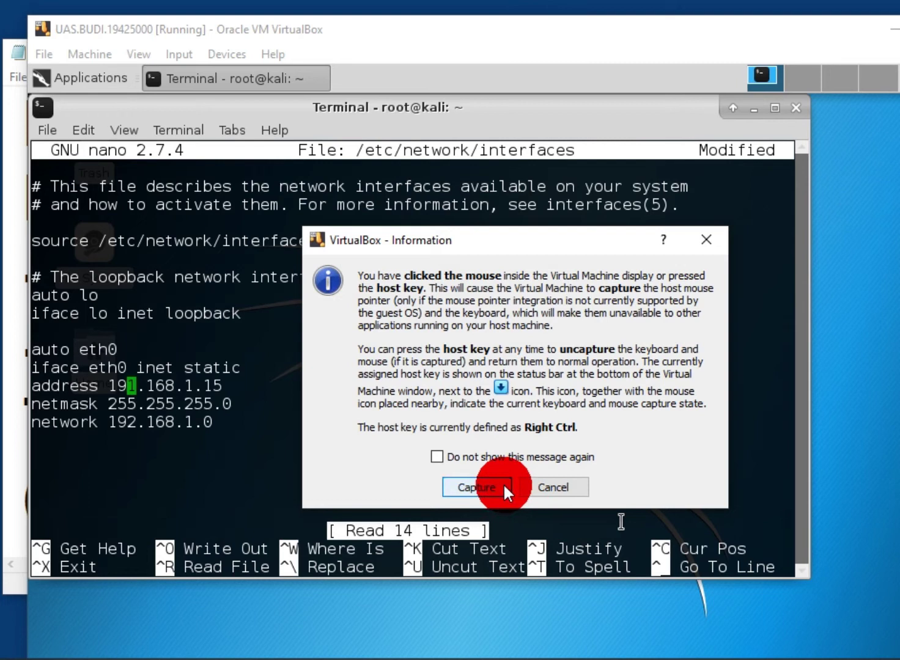
click(477, 488)
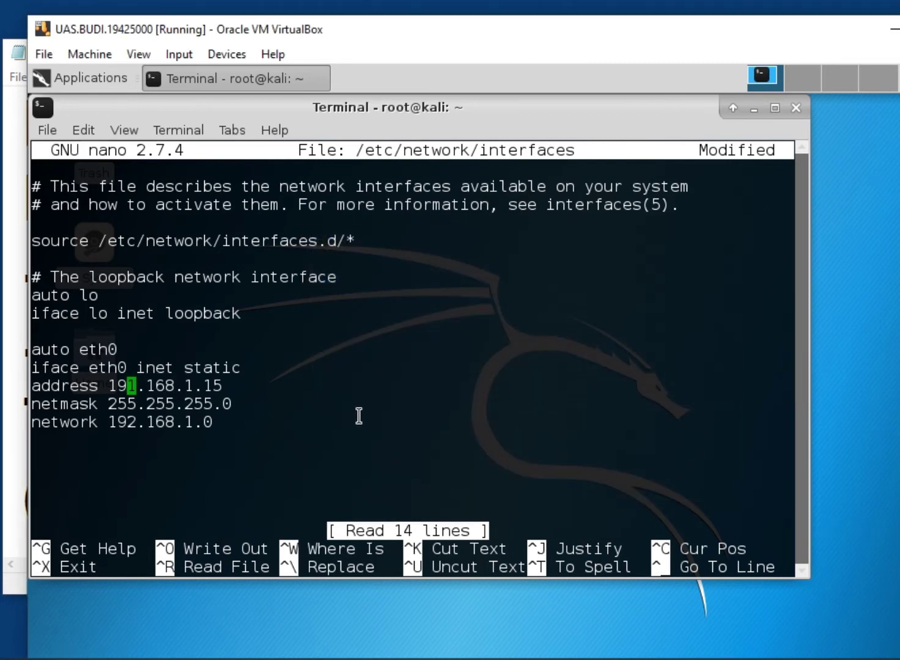
Correct the eth0 address in nano from 191.168.1.15 to 192.168.1.15
key(Down)
key(Down)
key(Down)
key(Up)
key(Up)
key(Up)
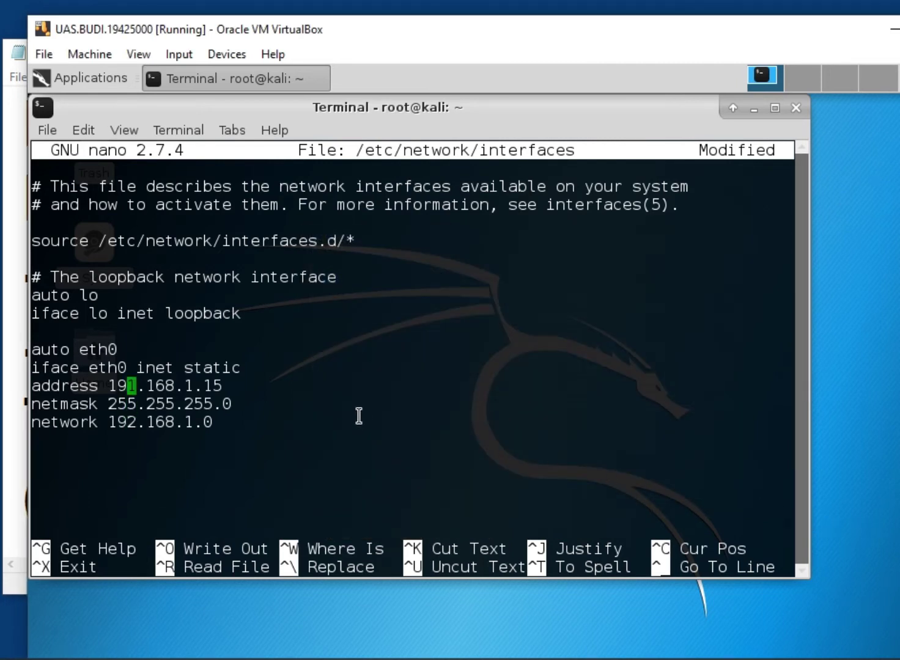
key(Delete)
text(2)
key(Down)
key(Down)
key(Down)
Save the edited /etc/network/interfaces and exit nano
key(ctrl+x)
key(y)
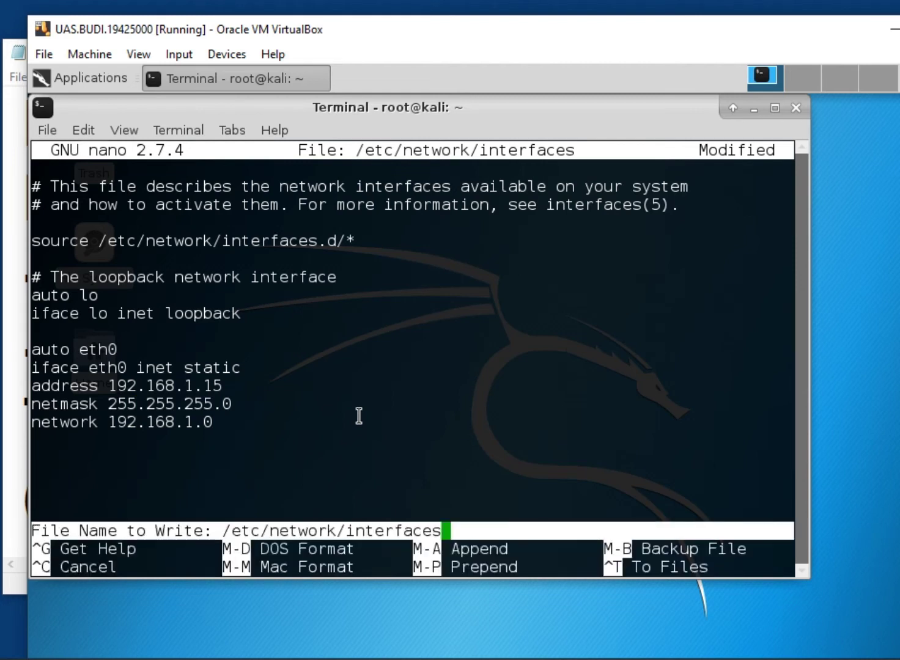
key(Return)
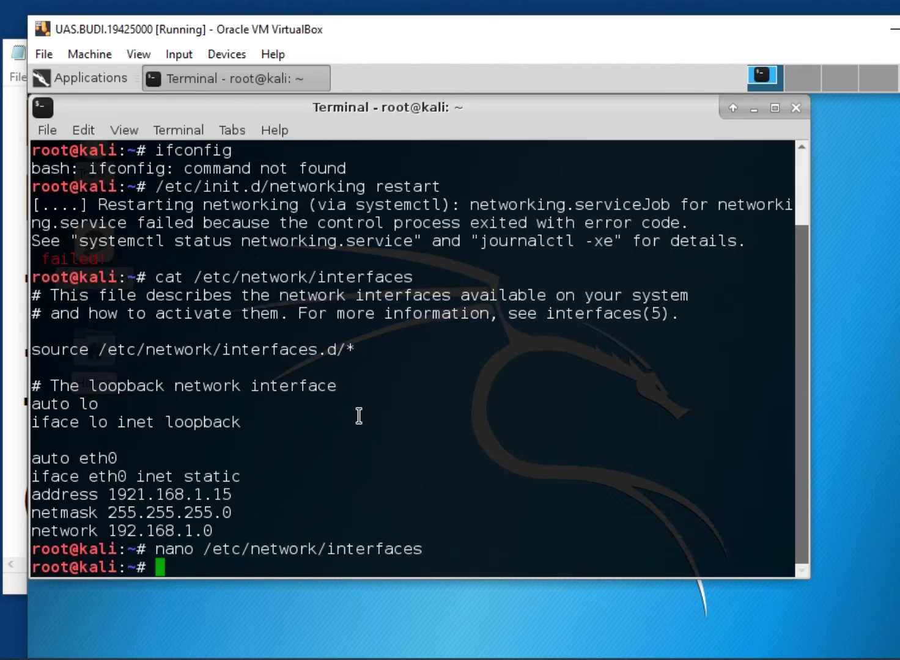
Rerun /etc/init.d/networking restart from the command history
key(Up)
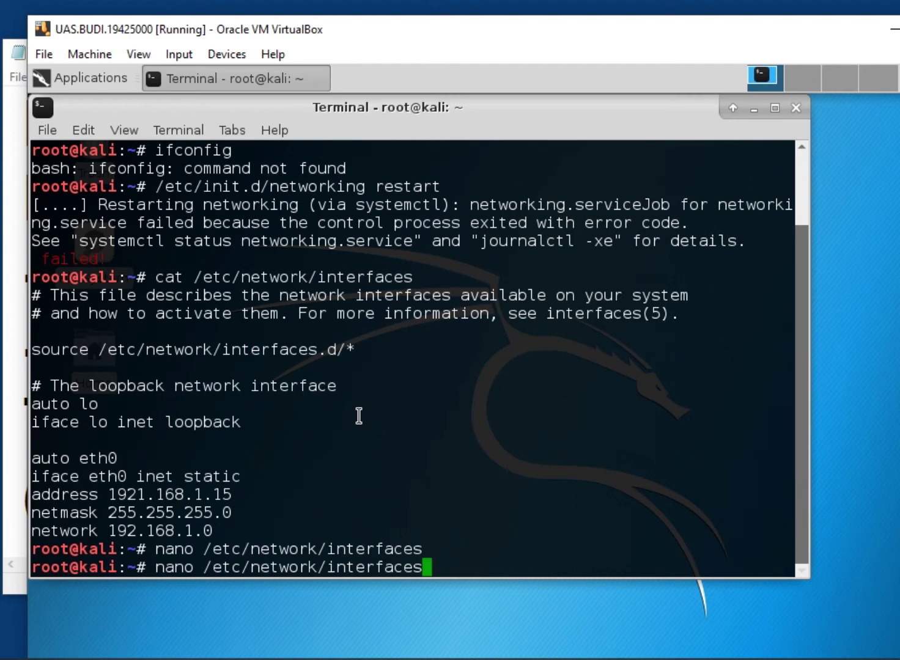
key(Up)
key(Up)
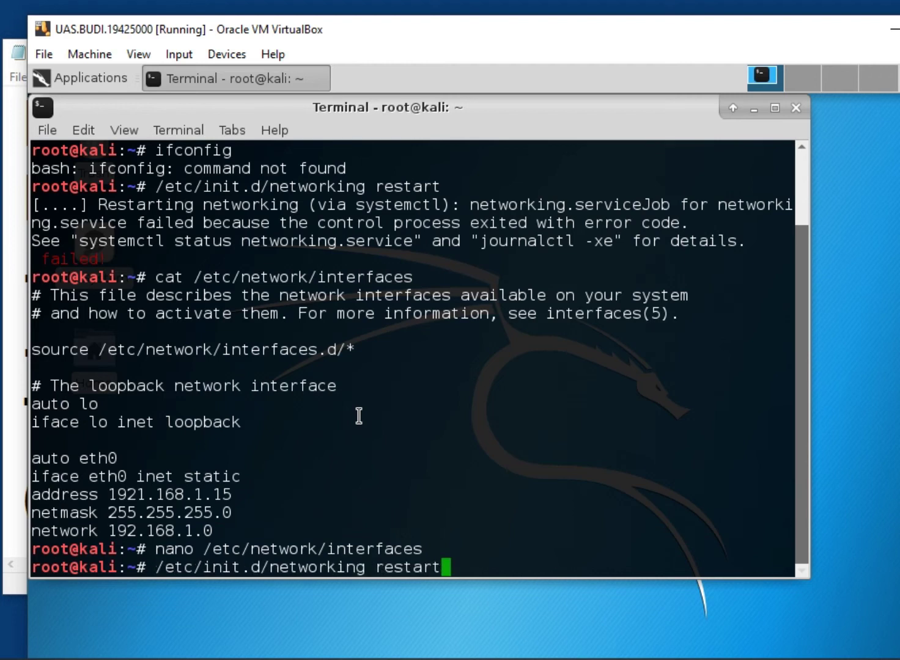
key(Return)
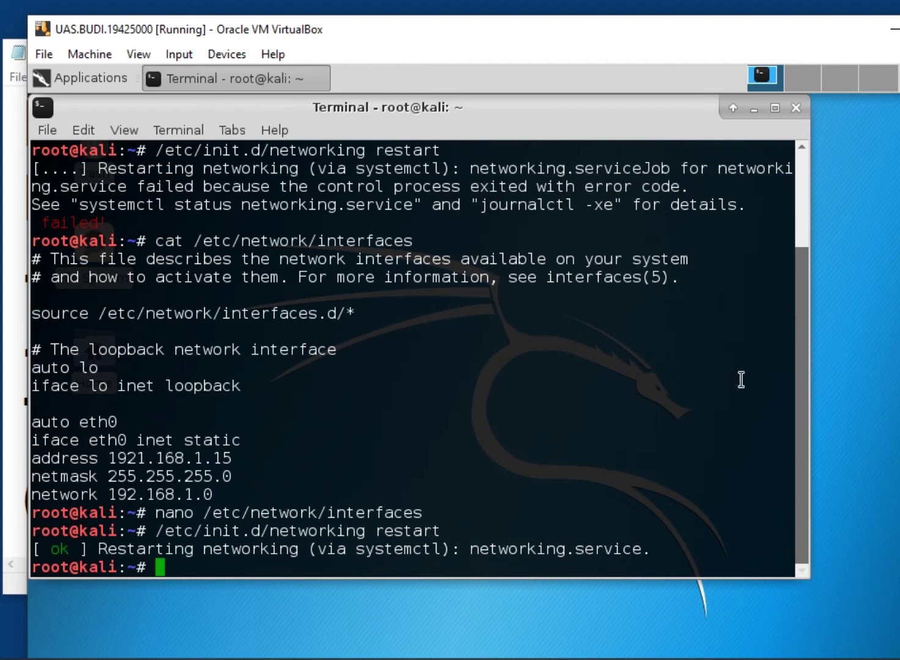
Print /etc/network/interfaces with cat to confirm the static eth0 settings at 192.168.1.15
text(caty)
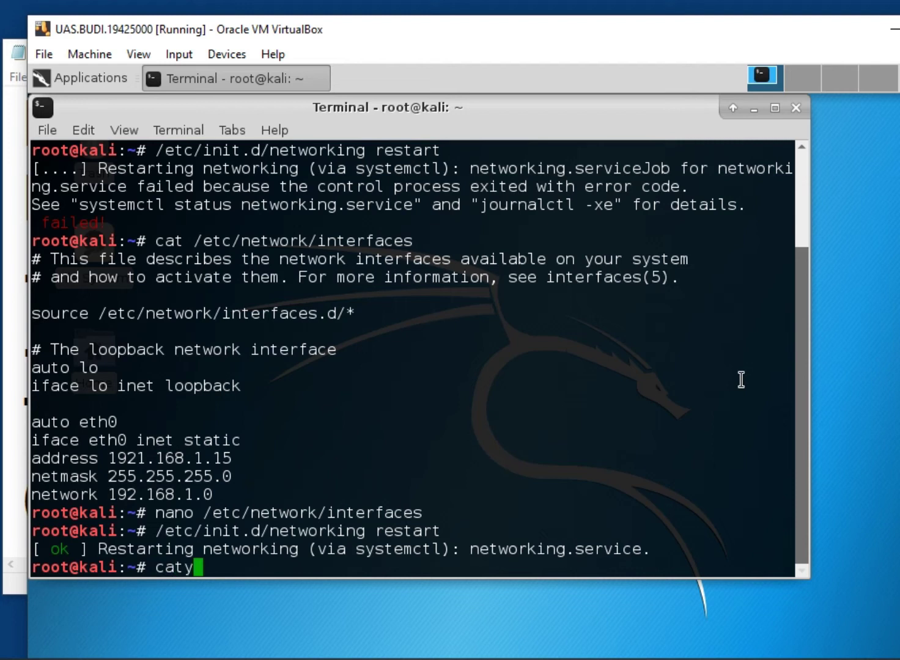
key(BackSpace)
text(/etc/)
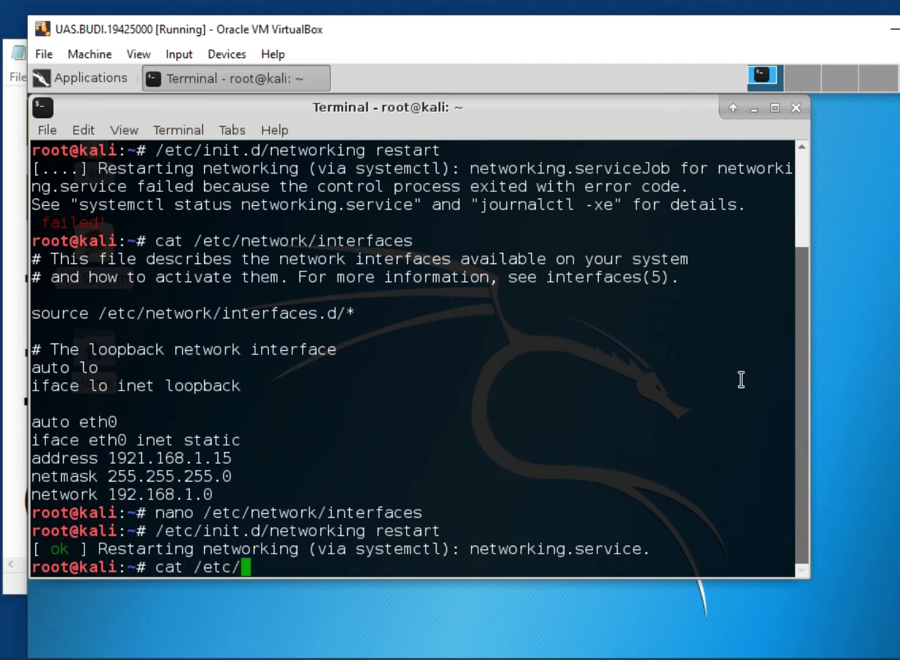
text(network/in)
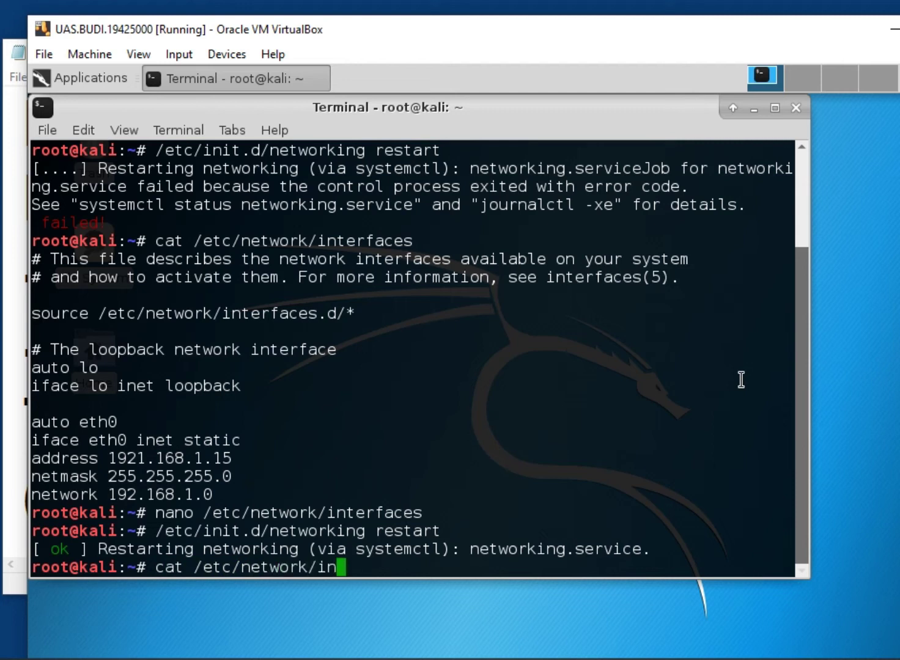
key(Tab)
key(Return)
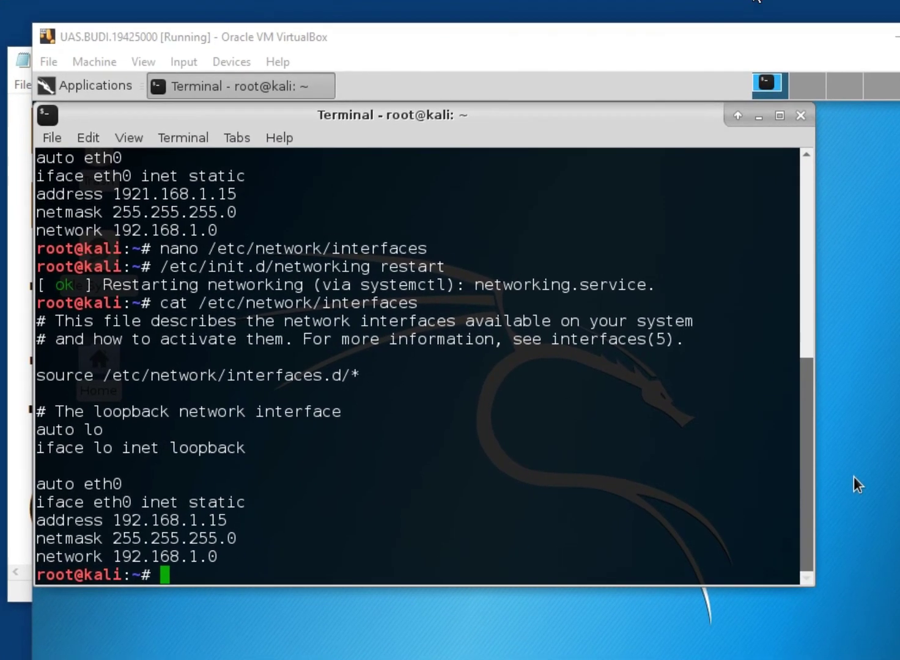
click(849, 44)
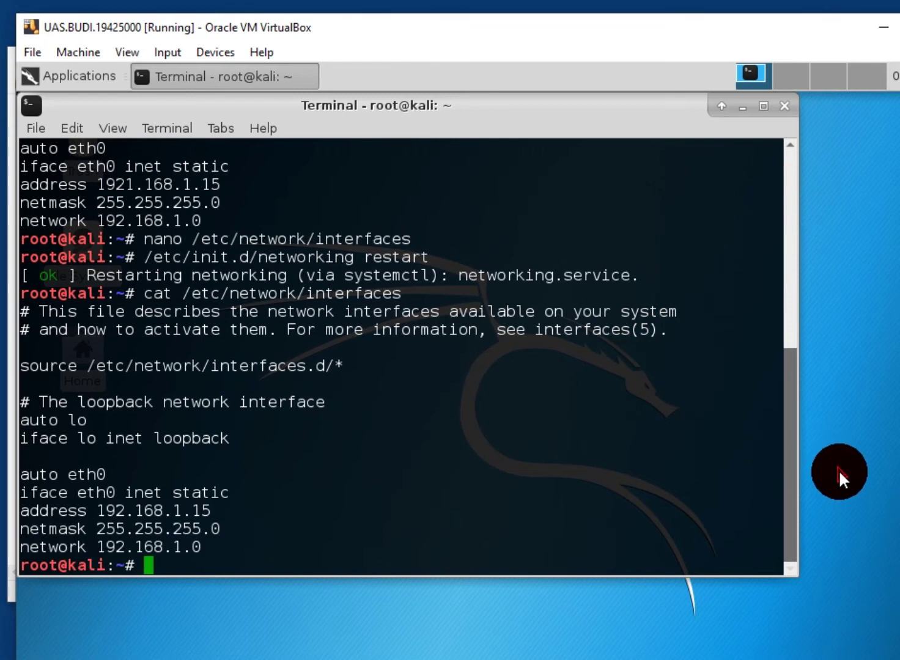
click(838, 470)
click(489, 482)
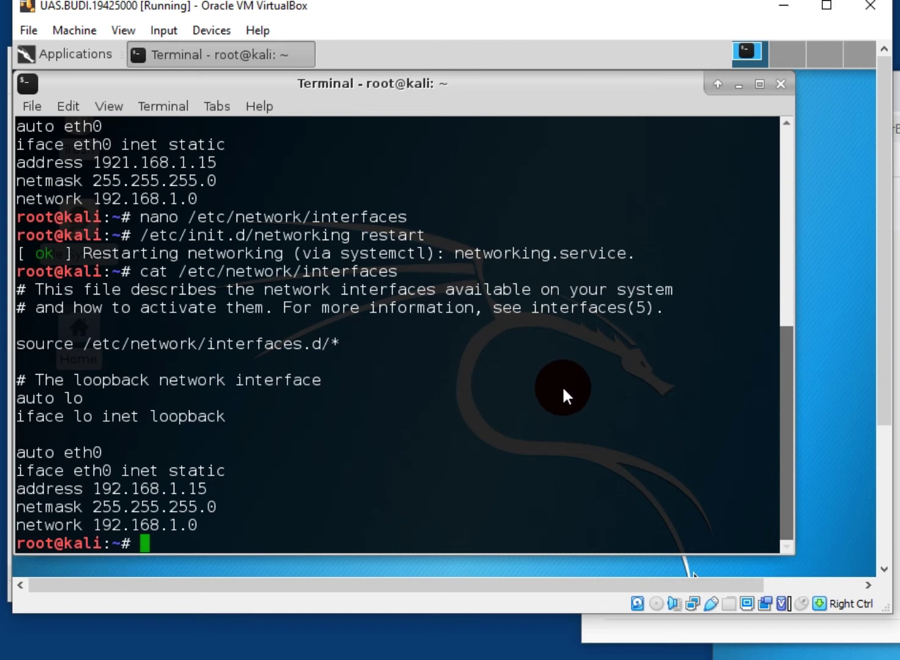
click(135, 580)
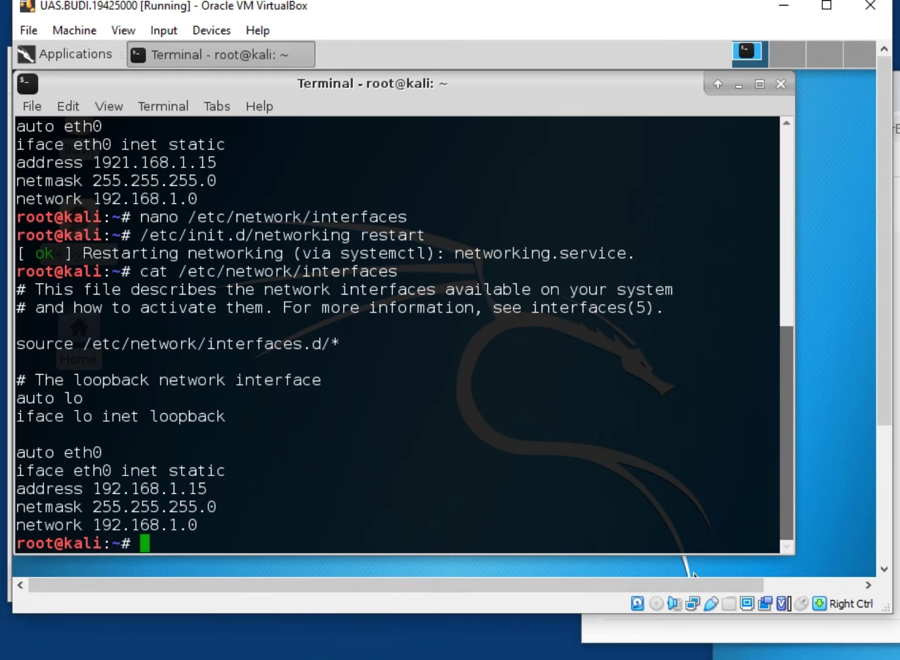
key(super)
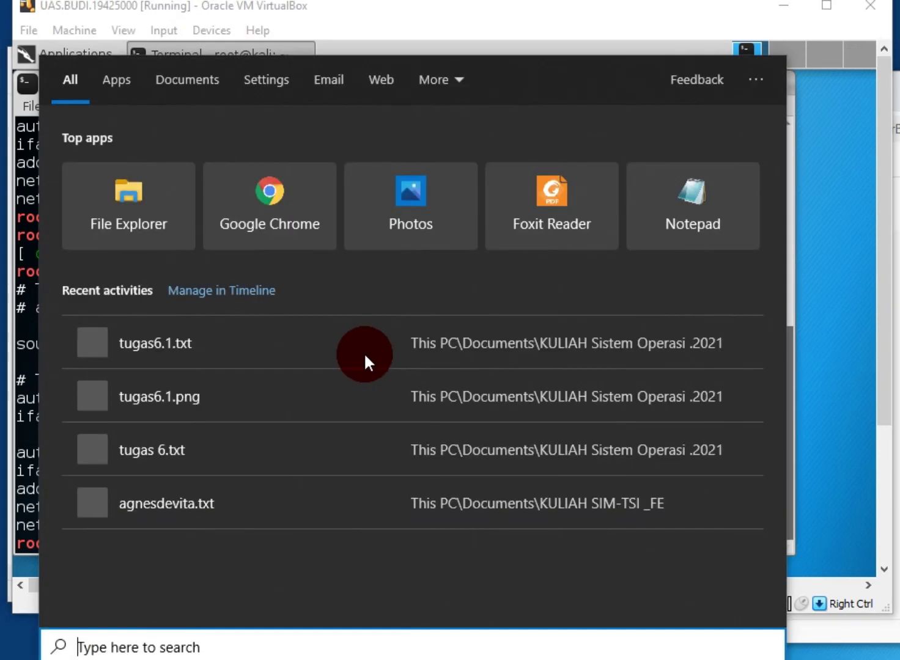
text(wi)
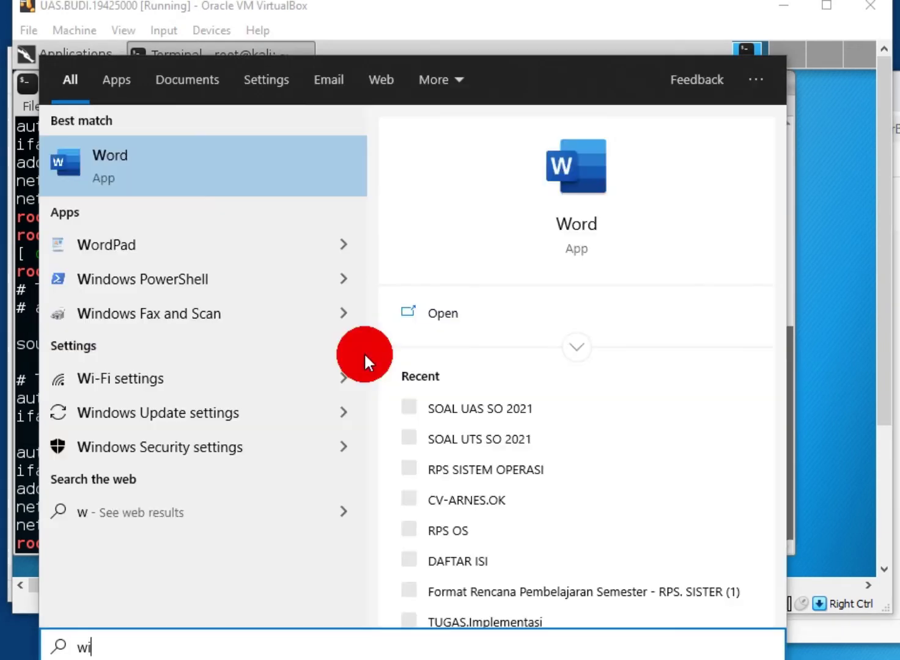
text(ndow)
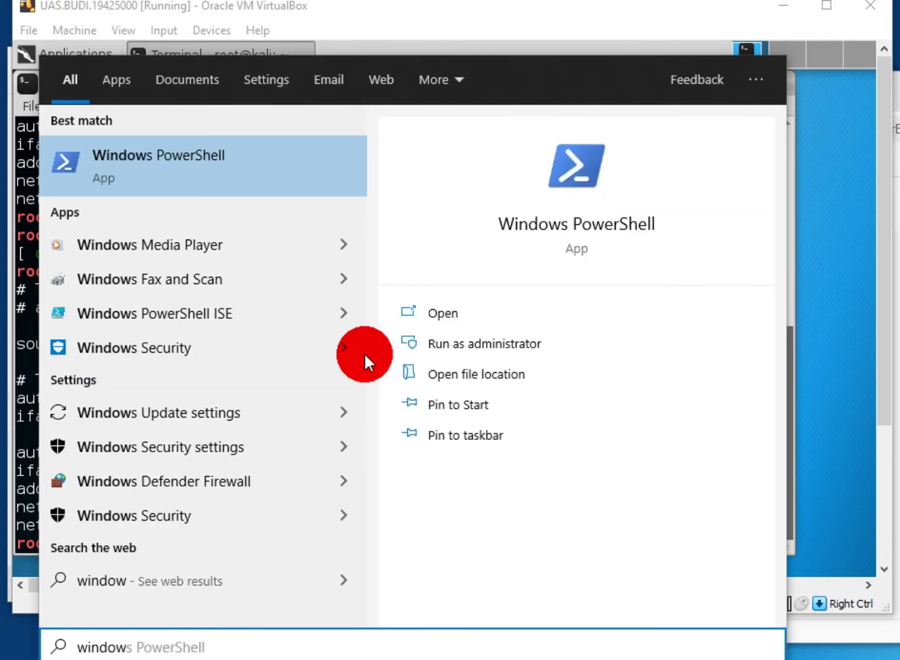
key(Down)
key(Down)
key(Down)
key(Down)
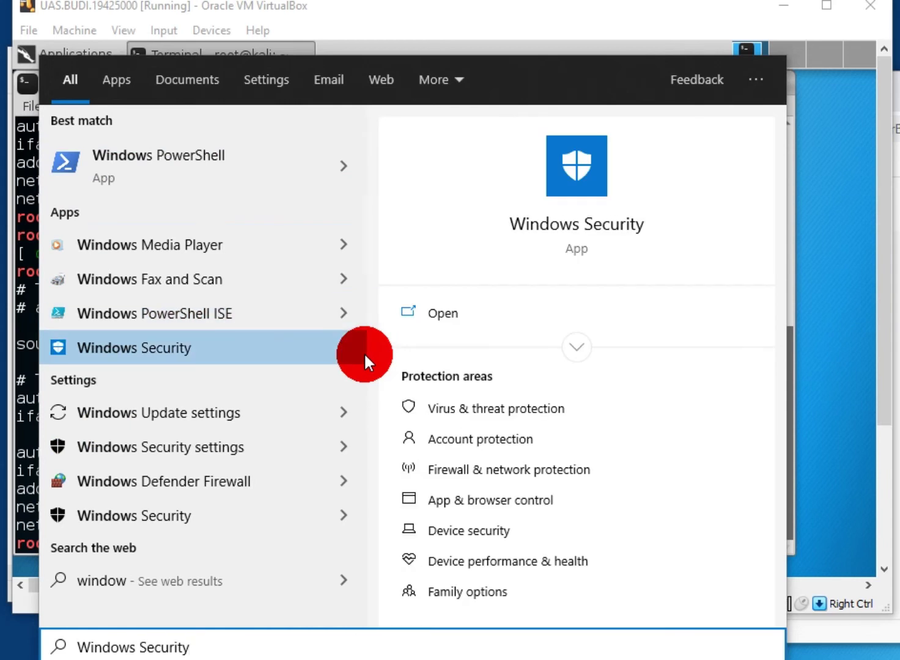
click(466, 470)
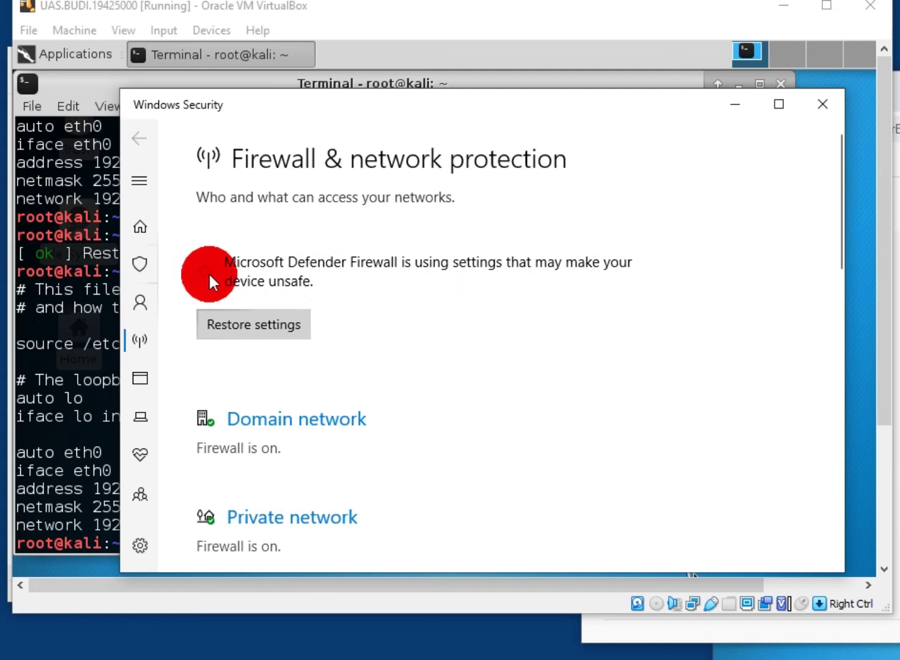
drag(838, 233, 831, 317)
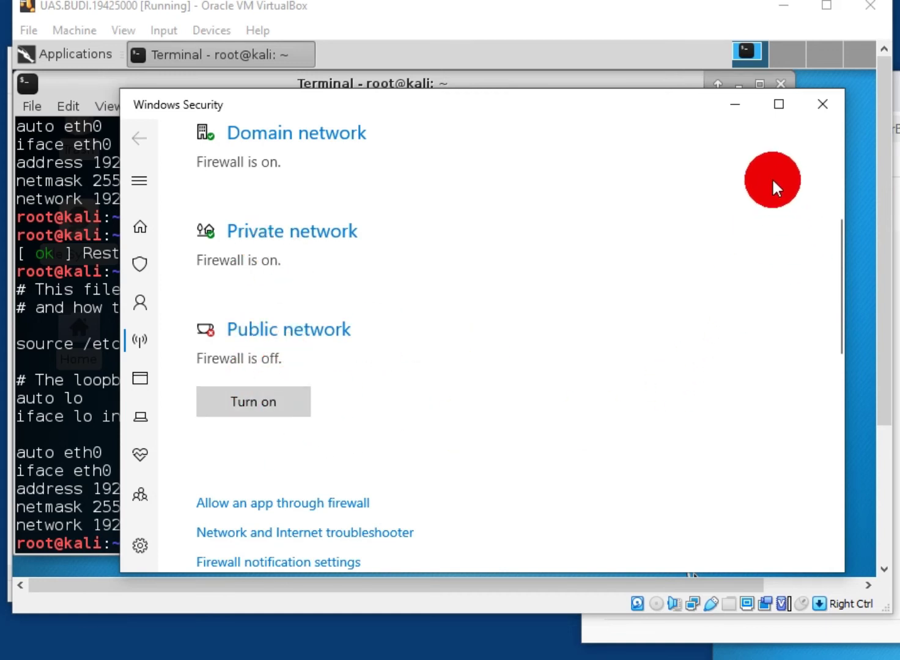
click(729, 105)
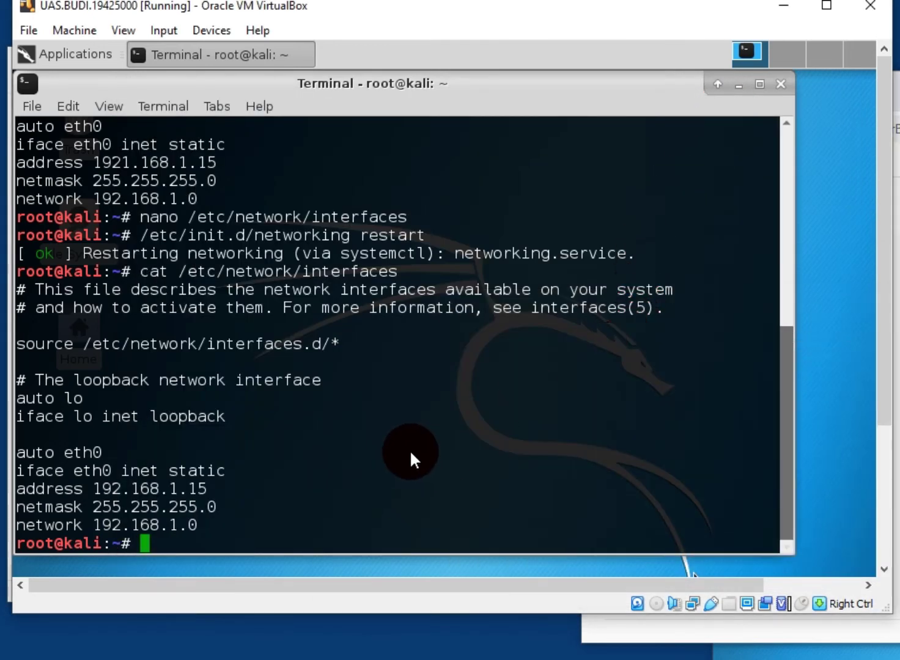
Maximize the VM window, let it capture input, and enter 'ping' at the Kali terminal prompt
click(867, 368)
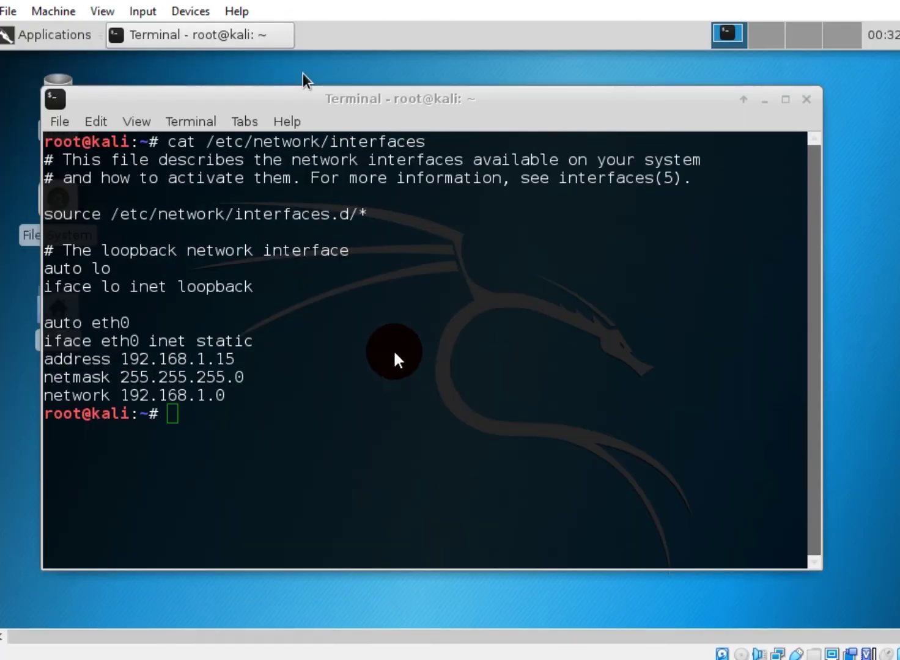
click(310, 100)
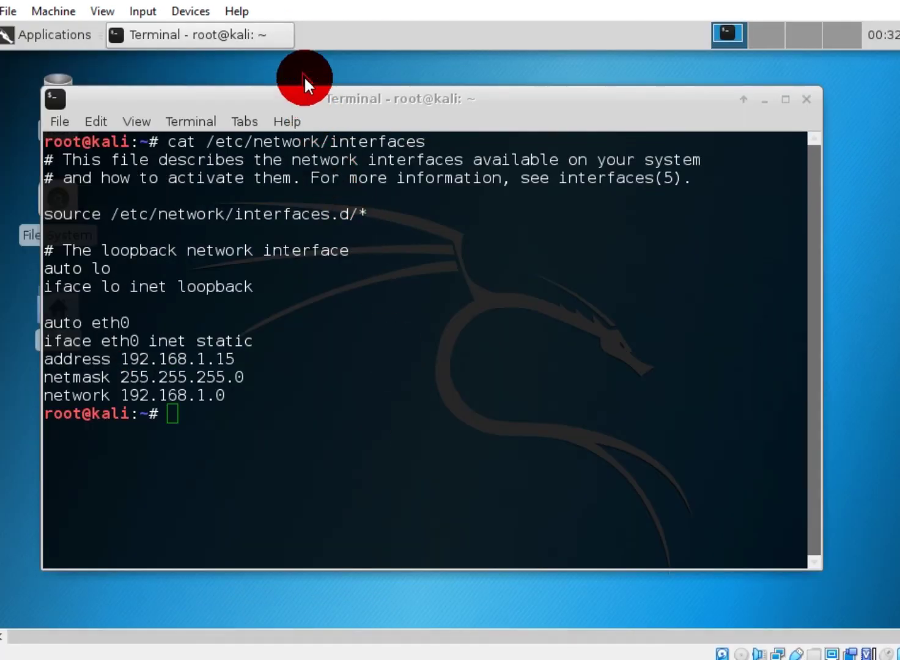
click(446, 437)
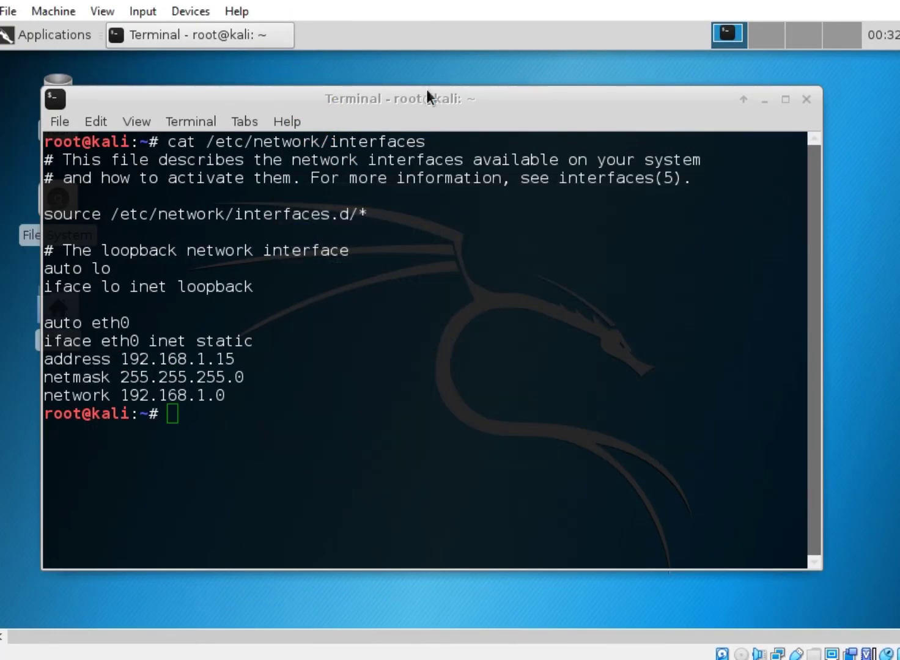
click(240, 438)
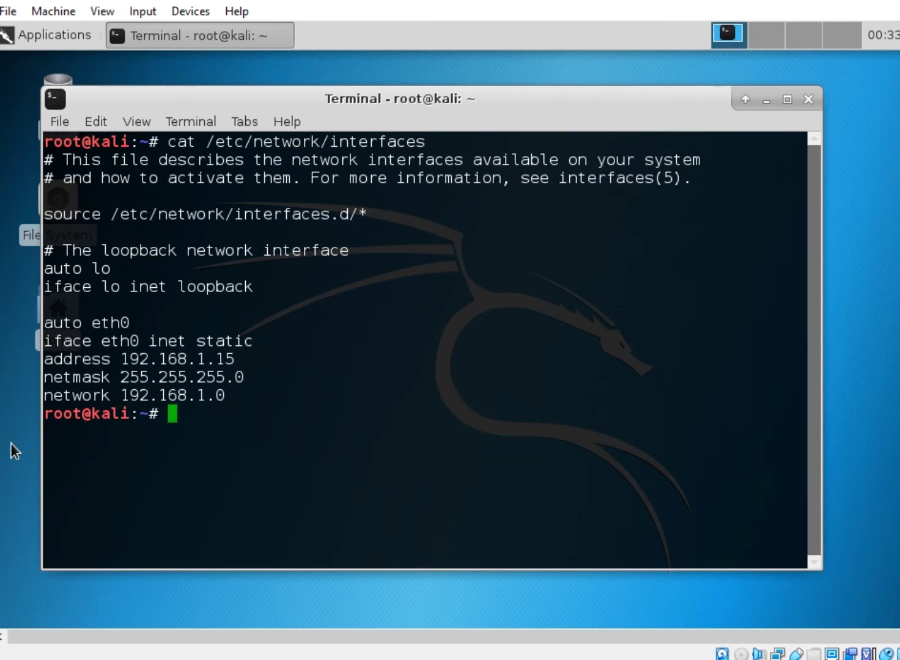
text(ping)
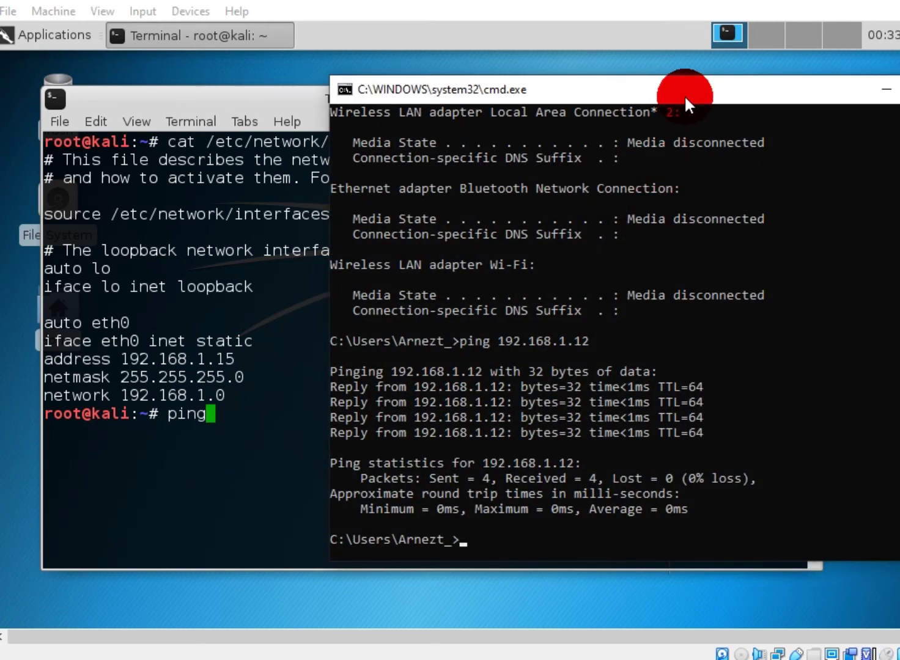
Ping 192.168.1.15 from the host, then start a continuous ping -t to it
text(ping 192.168.1.15)
key(Return)
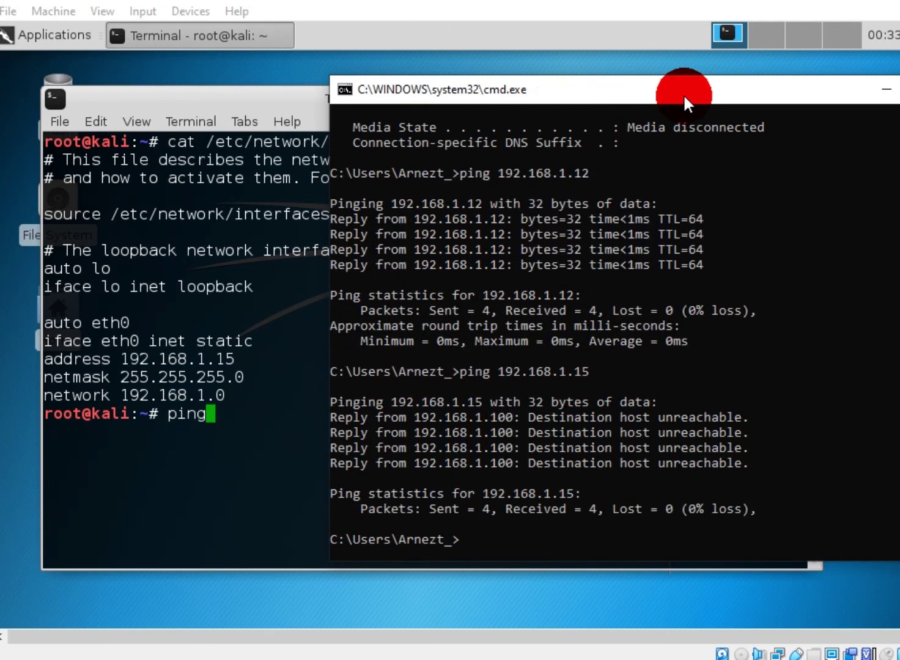
key(Up)
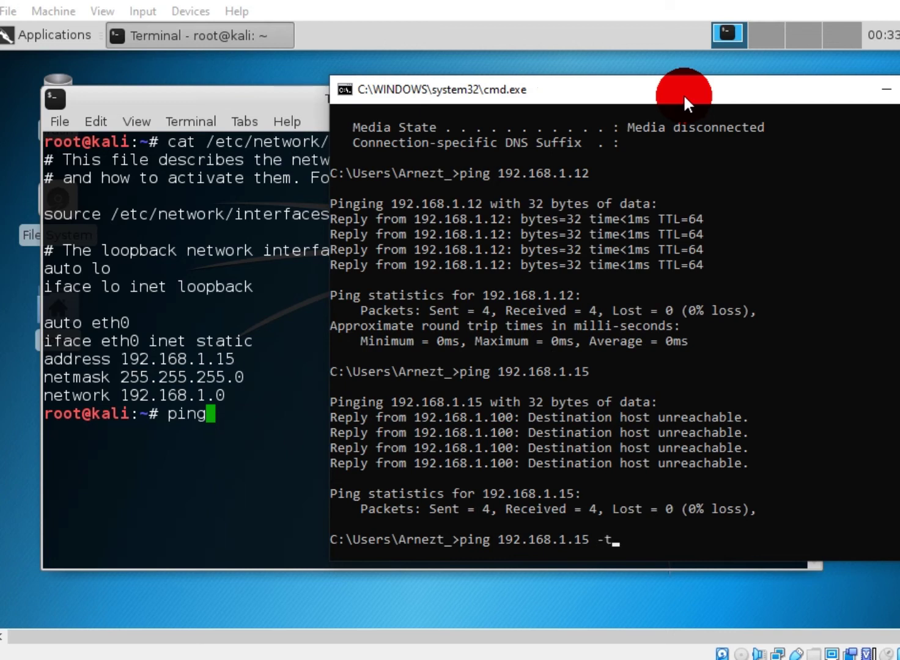
key(Return)
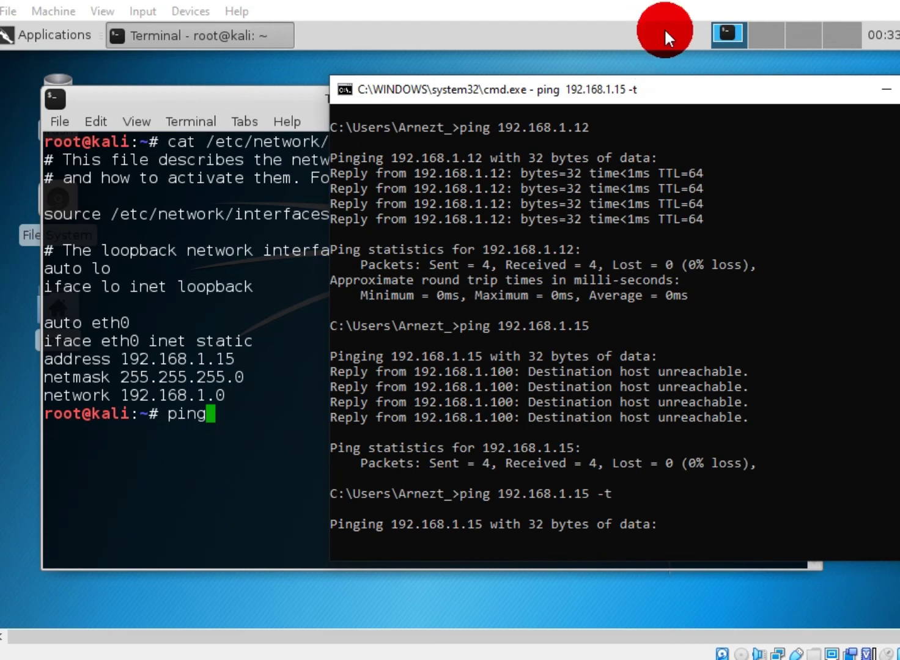
click(777, 654)
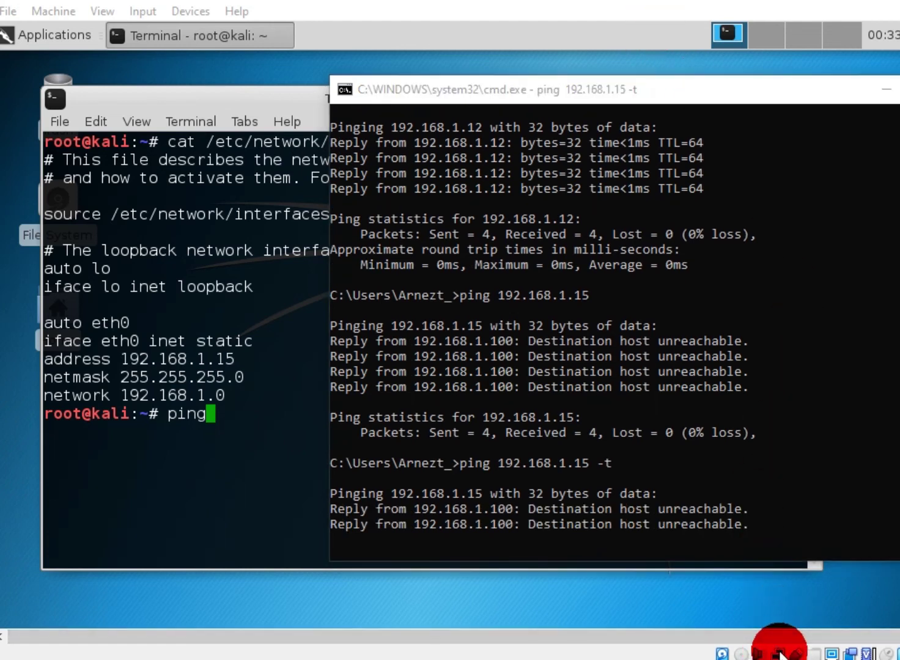
Open the VM's Network Settings from the status-bar network icon, showing Adapter 1 as Bridged
right_click(780, 654)
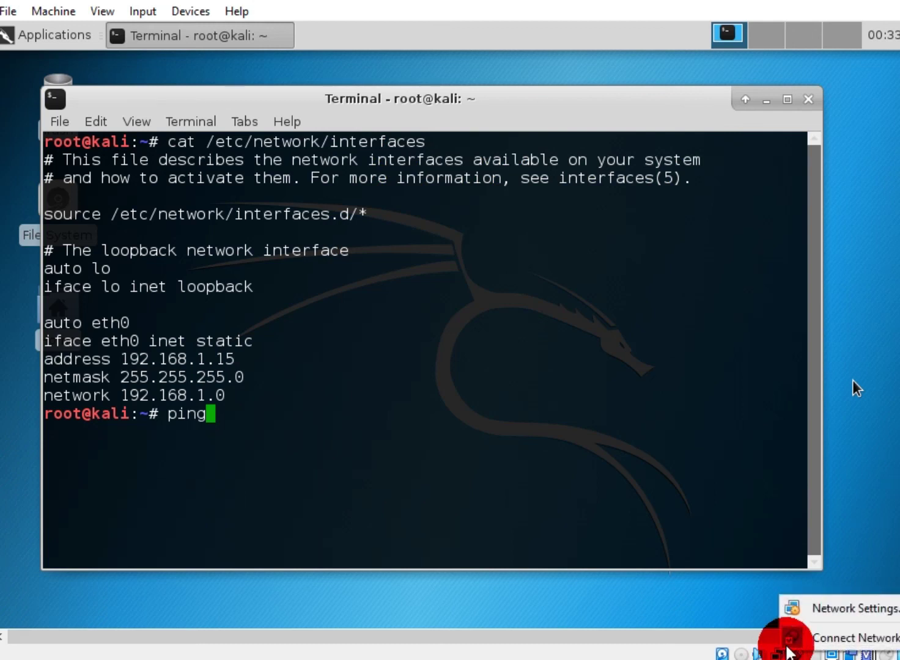
click(816, 605)
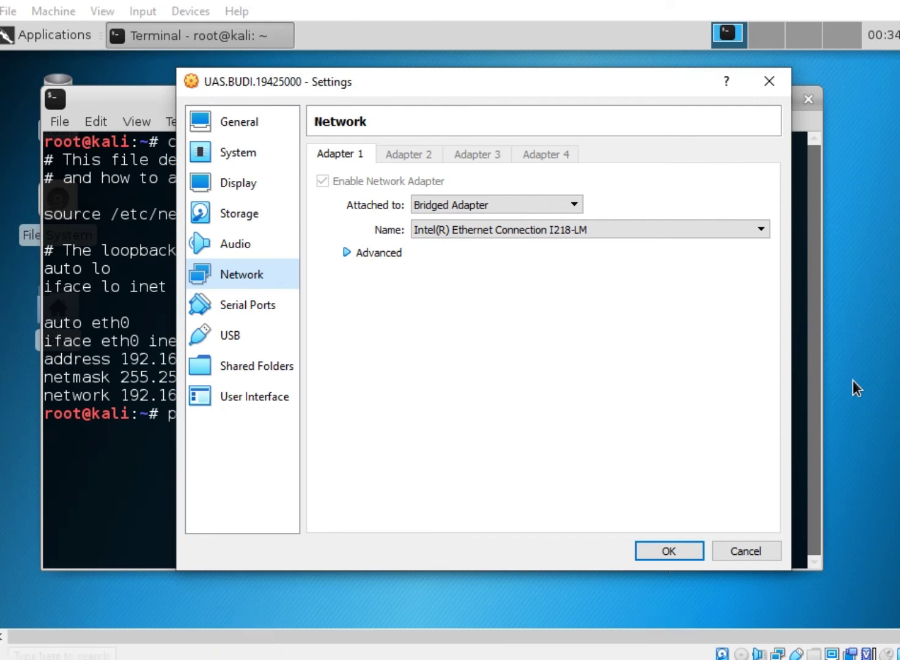
click(25, 653)
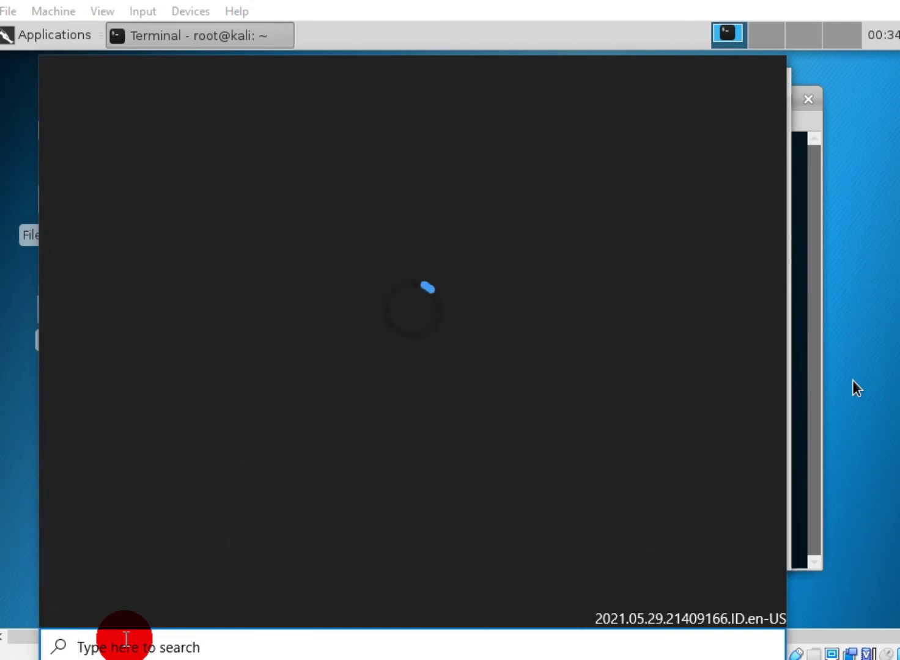
Search 'network adapter', open the network adapter troubleshooter, then cancel it
text(netw)
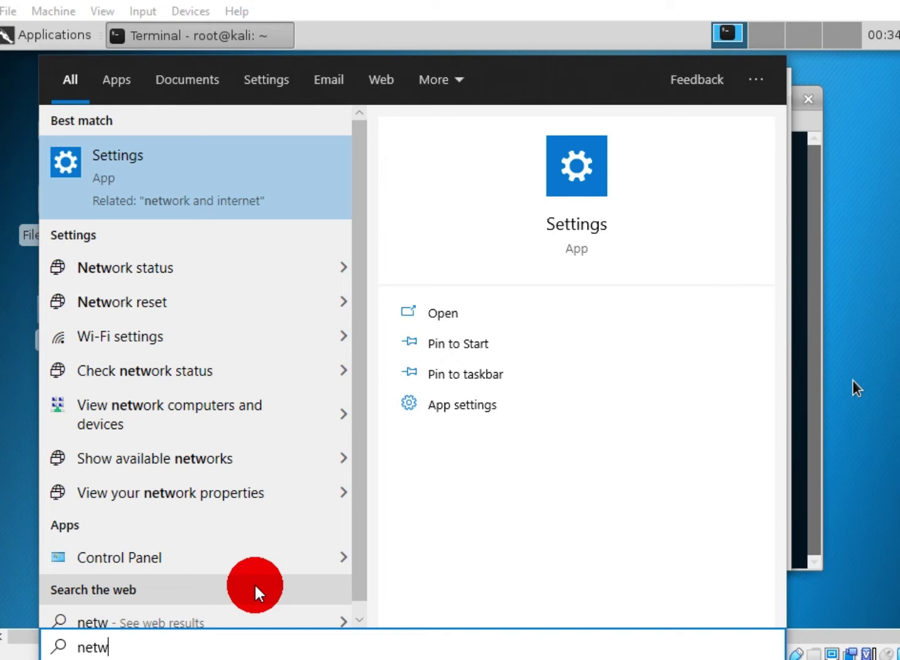
text(ork adapter)
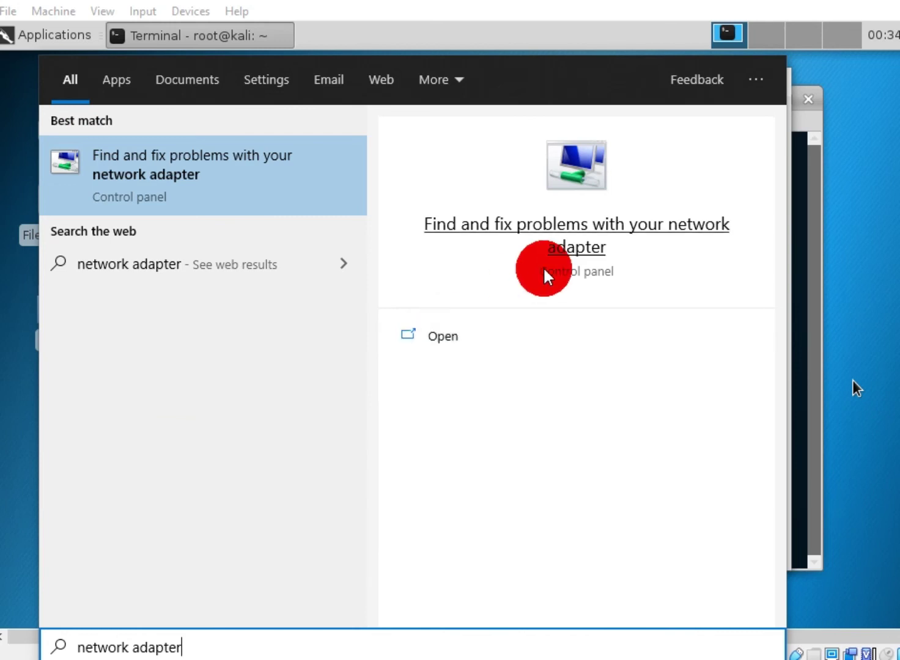
click(588, 259)
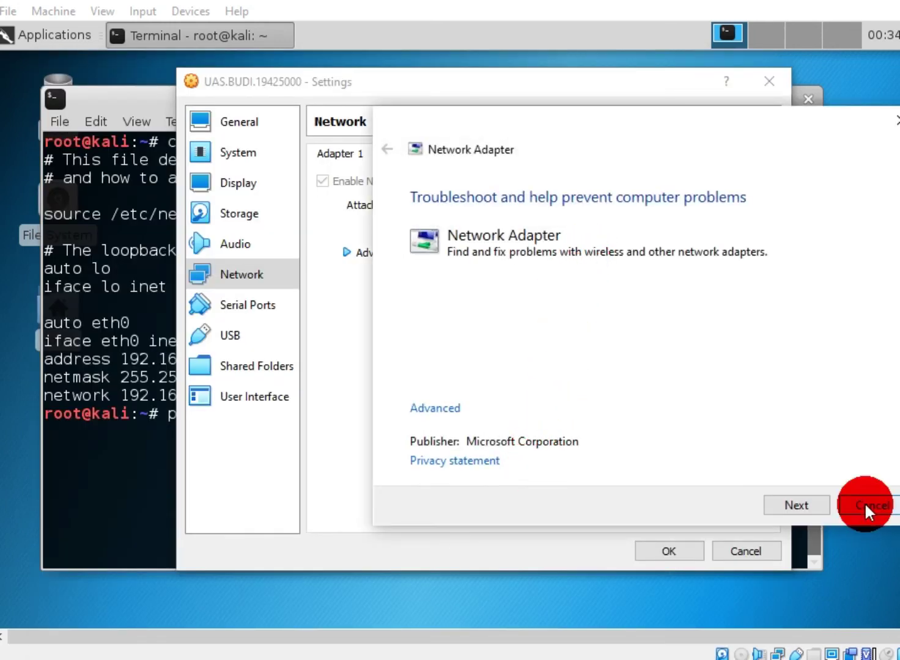
click(865, 505)
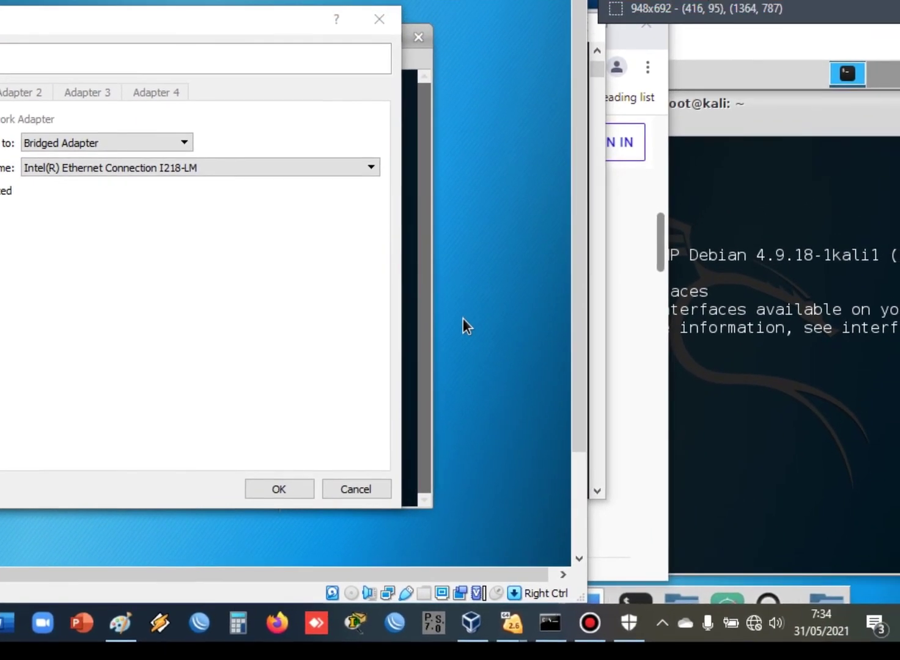
Open Network & Internet settings, then Ethernet's adapter options to list the host's five adapters
right_click(757, 632)
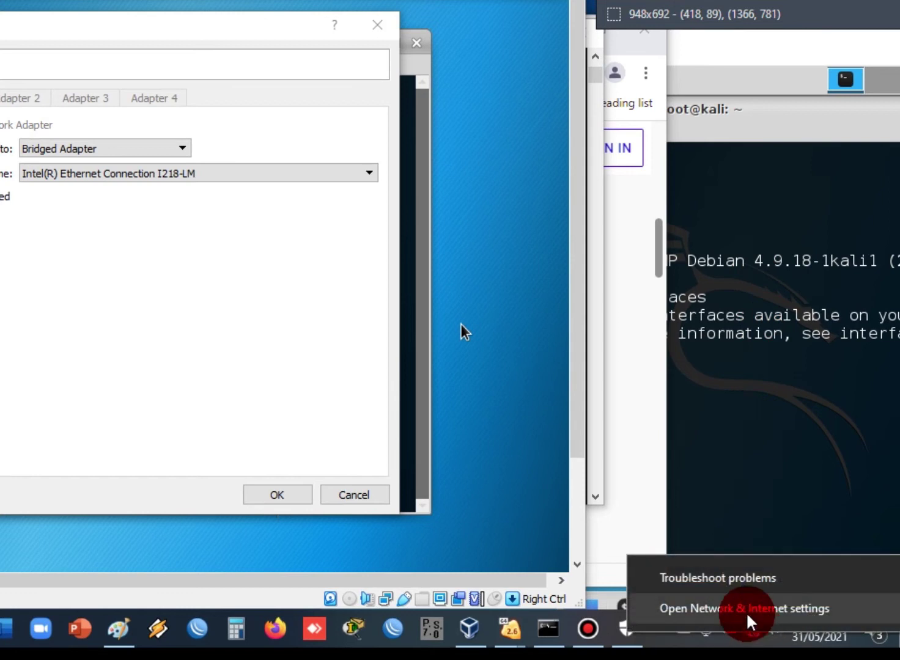
click(749, 621)
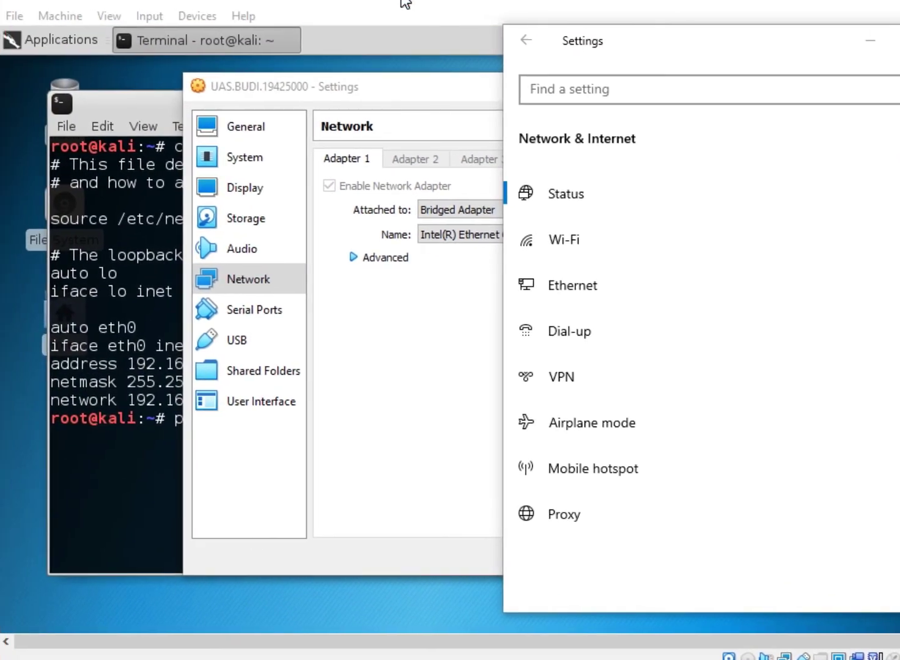
drag(735, 34, 543, 37)
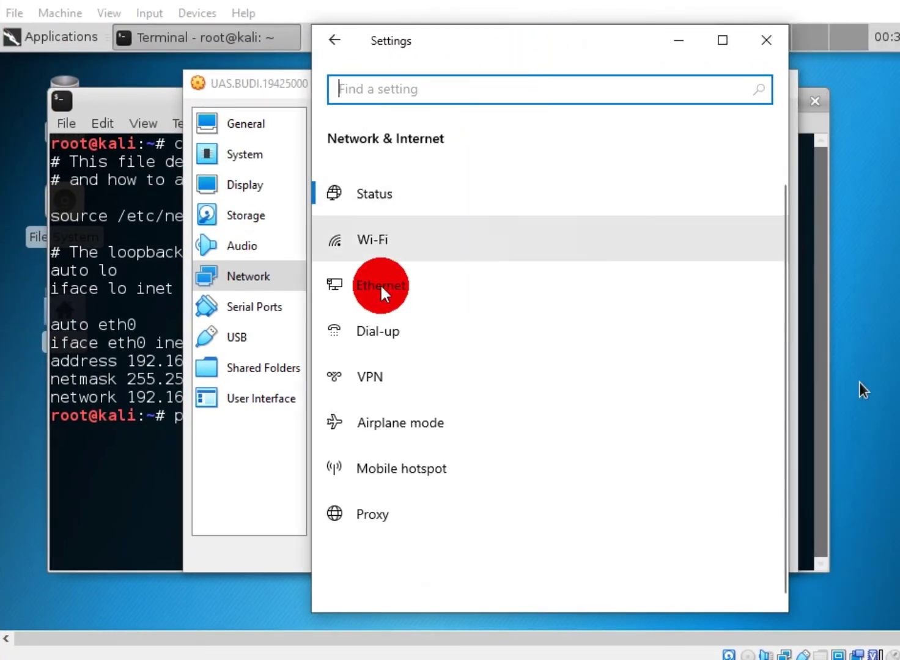
click(384, 287)
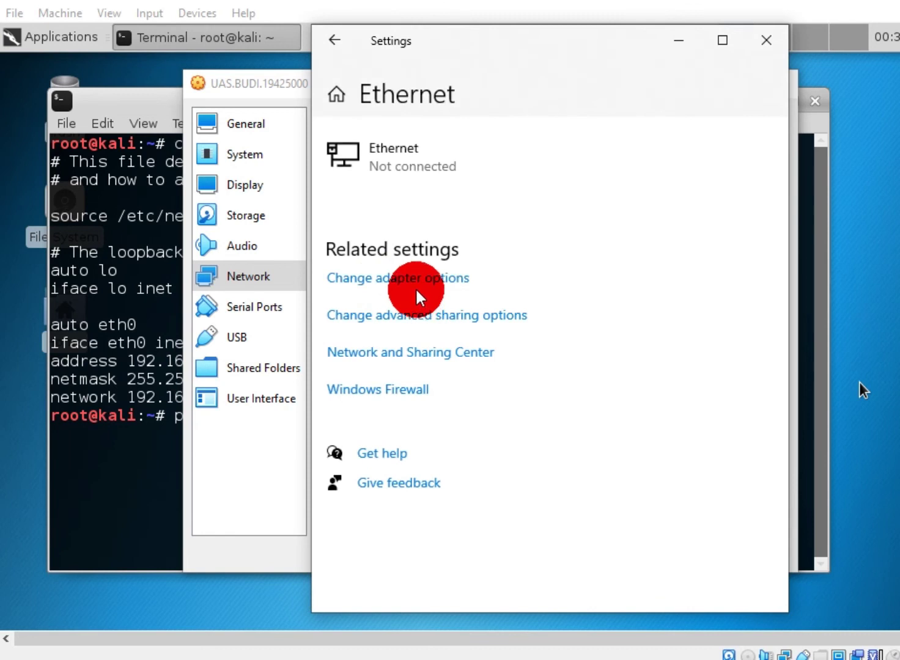
click(418, 283)
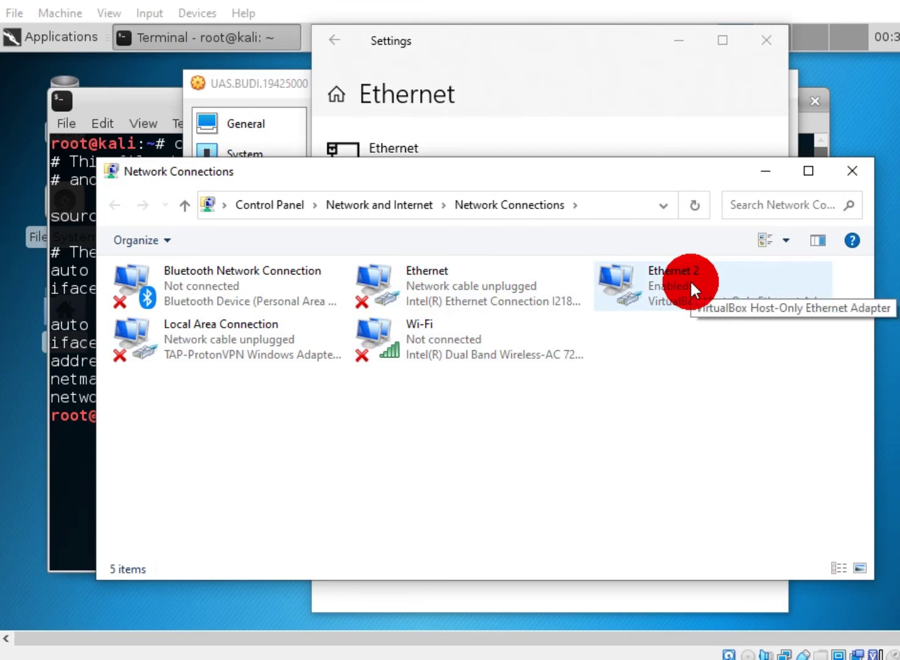
Open the Ethernet 2 adapter's Status dialog and then its Properties
right_click(653, 283)
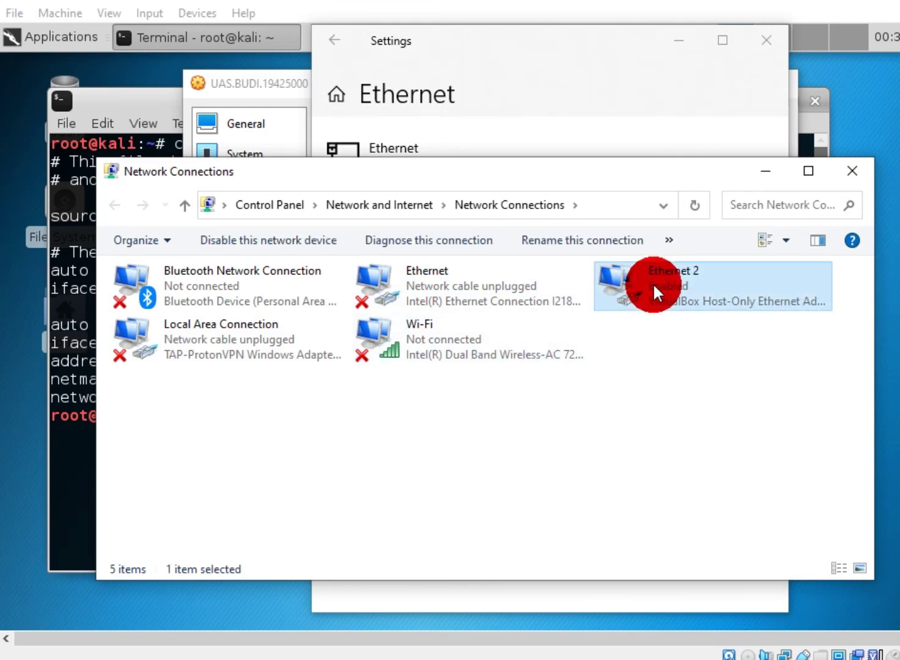
click(744, 385)
right_click(667, 289)
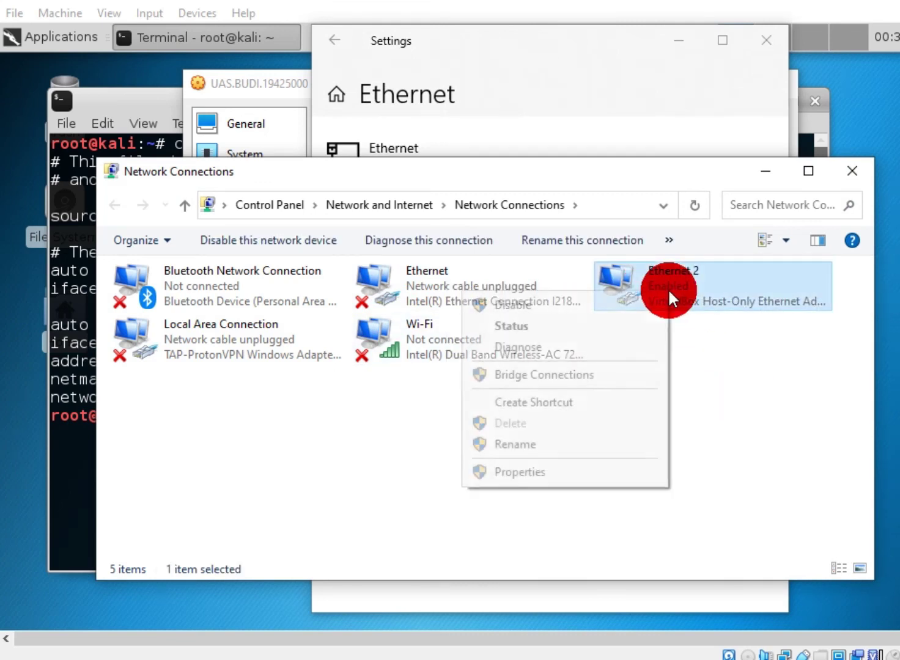
click(621, 330)
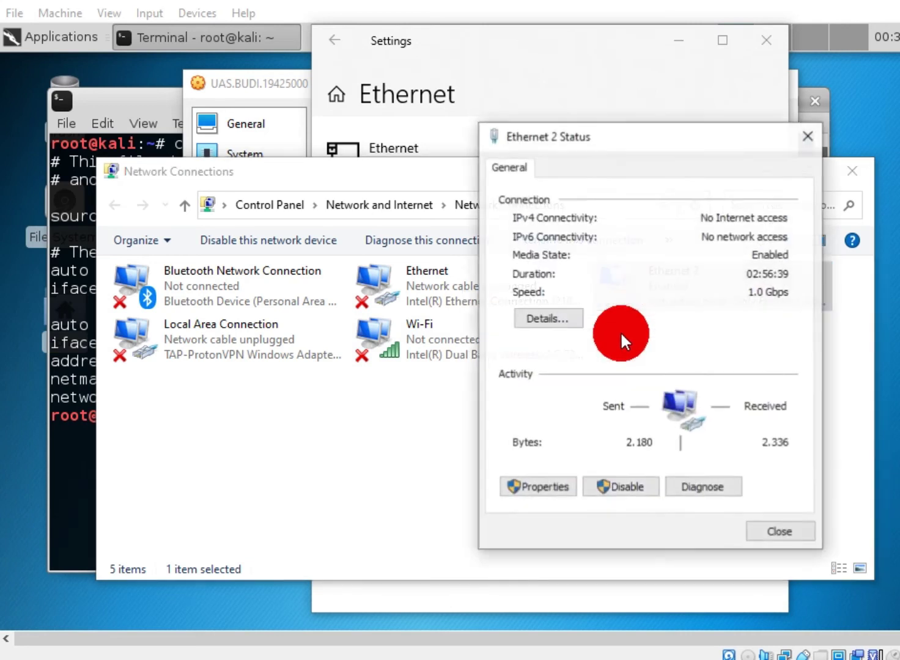
click(541, 487)
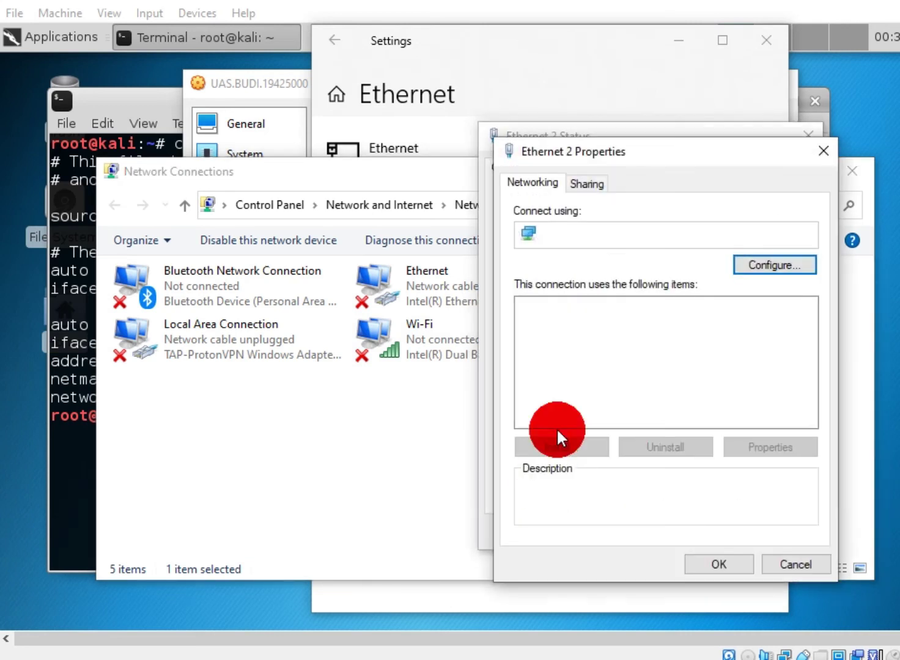
Verify IPv4 uses static 192.168.1.100 with mask 255.255.255.0, then close the properties
drag(805, 361, 812, 393)
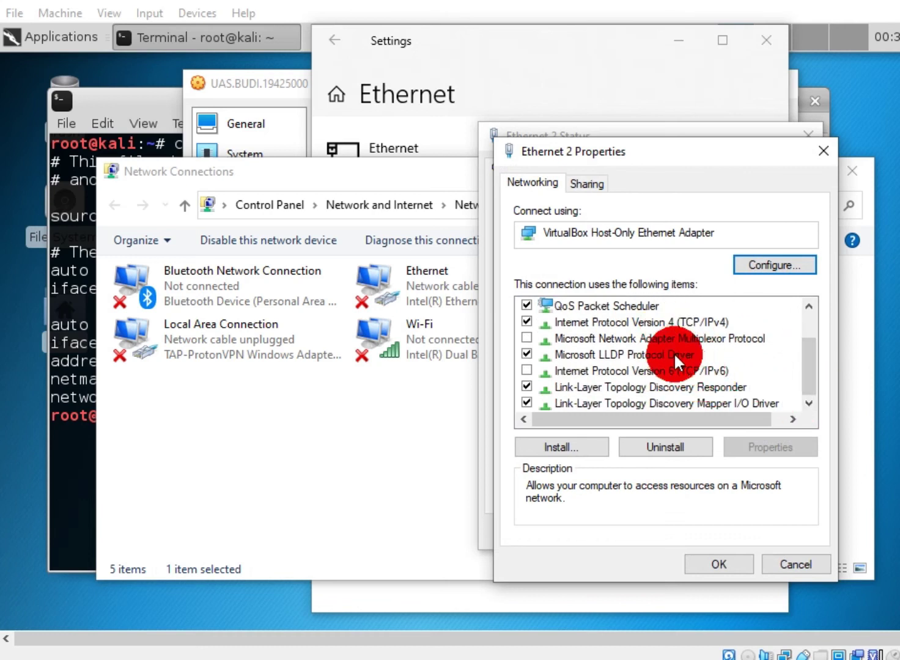
scroll(812, 354, up, 1)
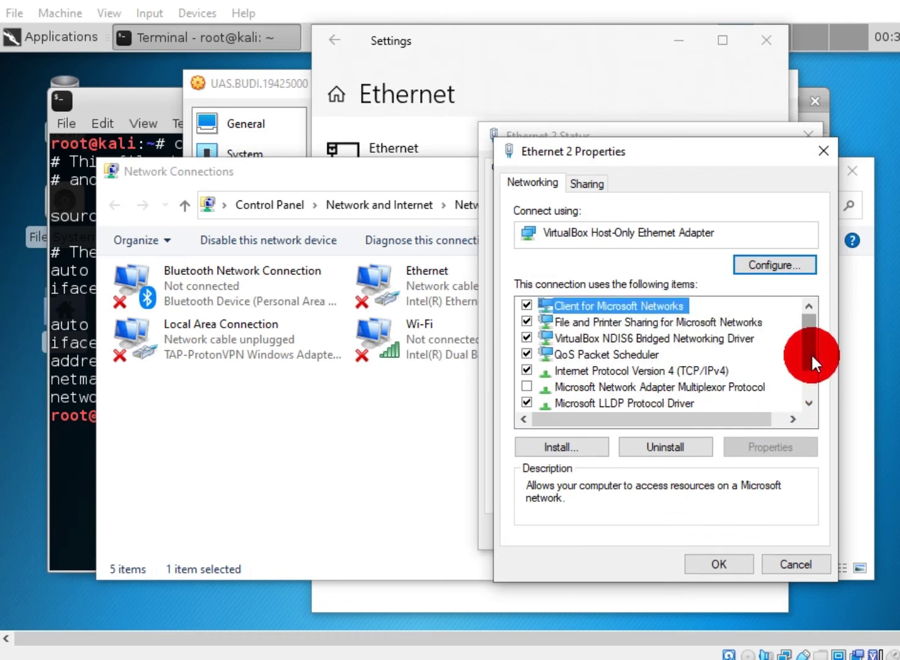
click(687, 370)
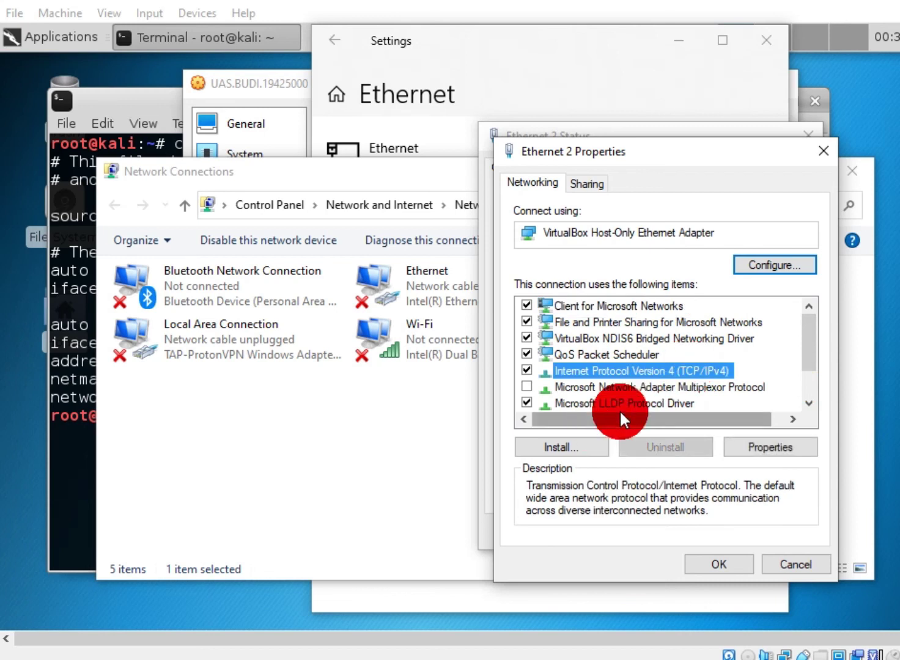
scroll(814, 358, down, 1)
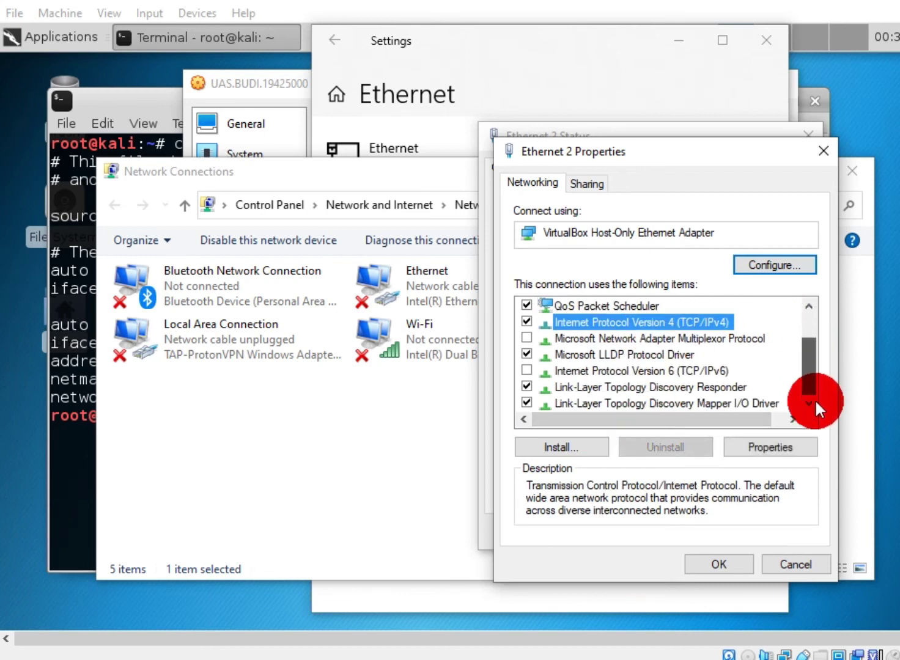
scroll(813, 351, up, 1)
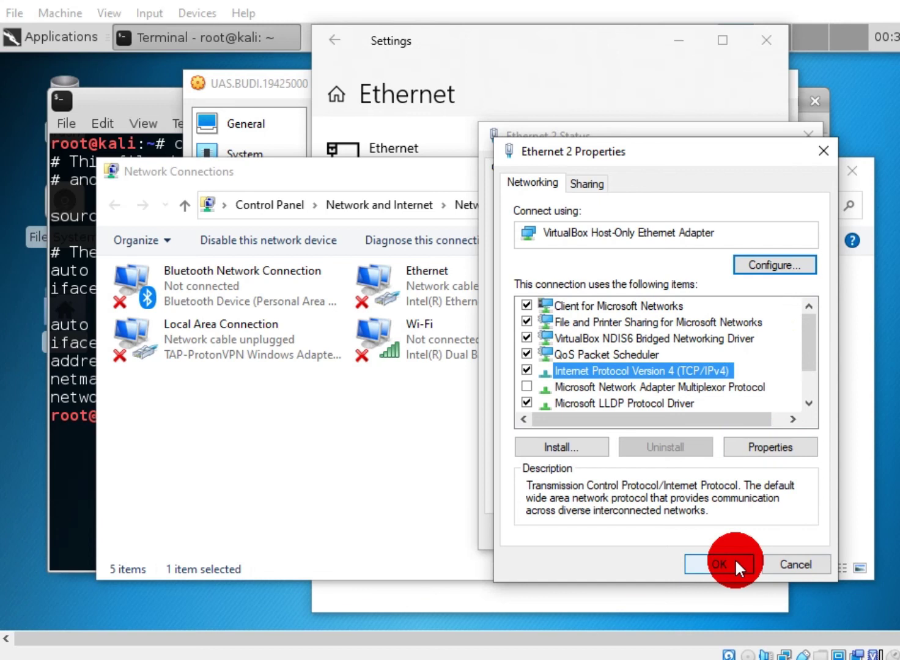
click(759, 451)
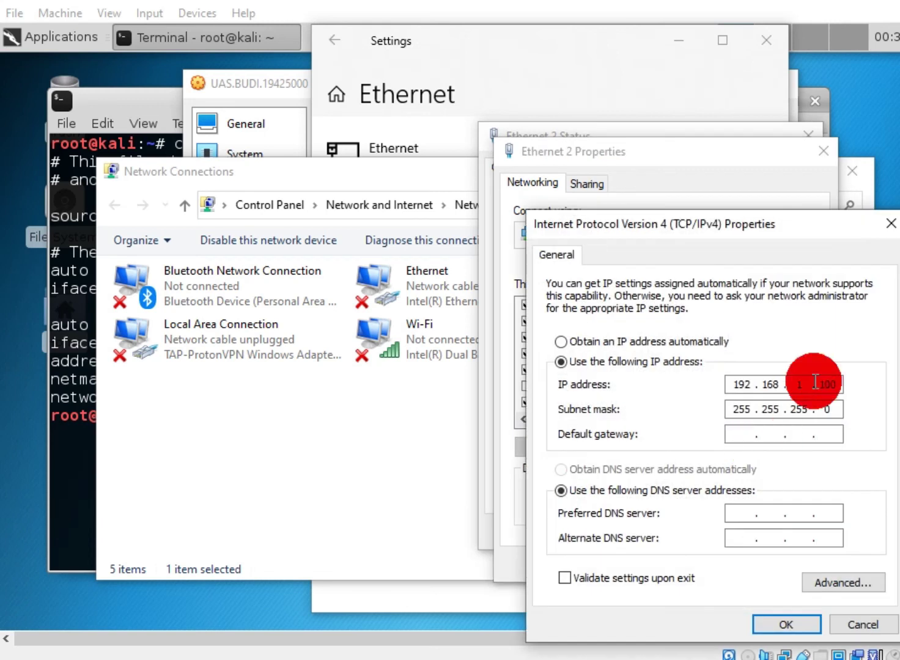
drag(804, 228, 506, 189)
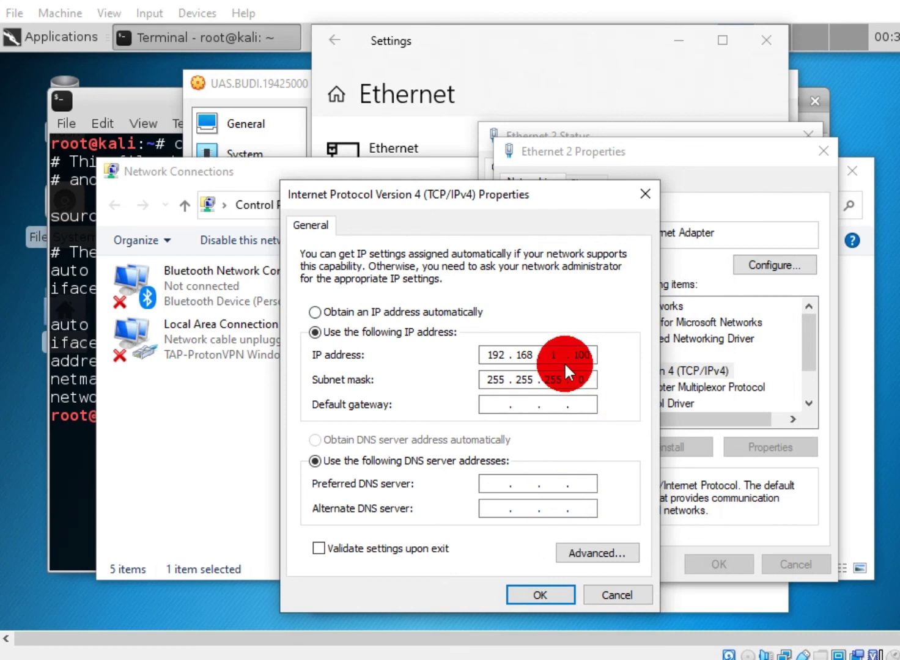
click(549, 594)
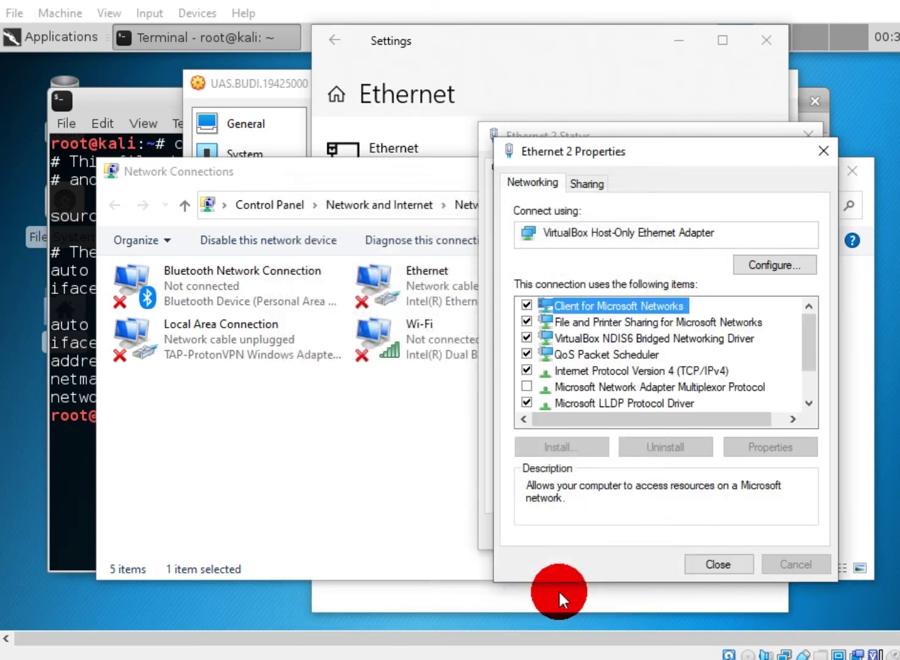
click(780, 533)
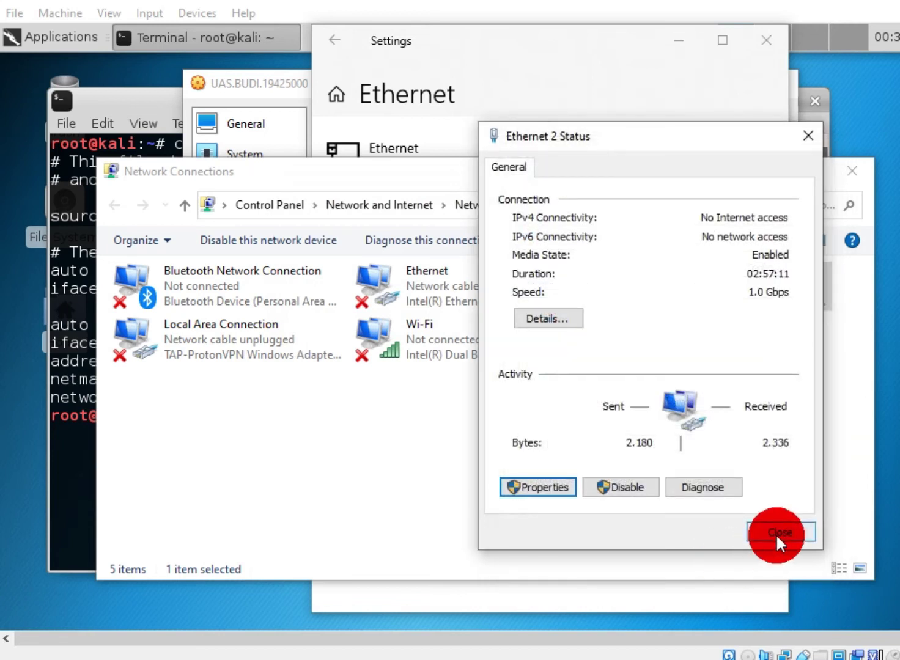
Confirm in Ethernet 2's connection details that DHCP is off at 192.168.1.100, then close them
click(649, 280)
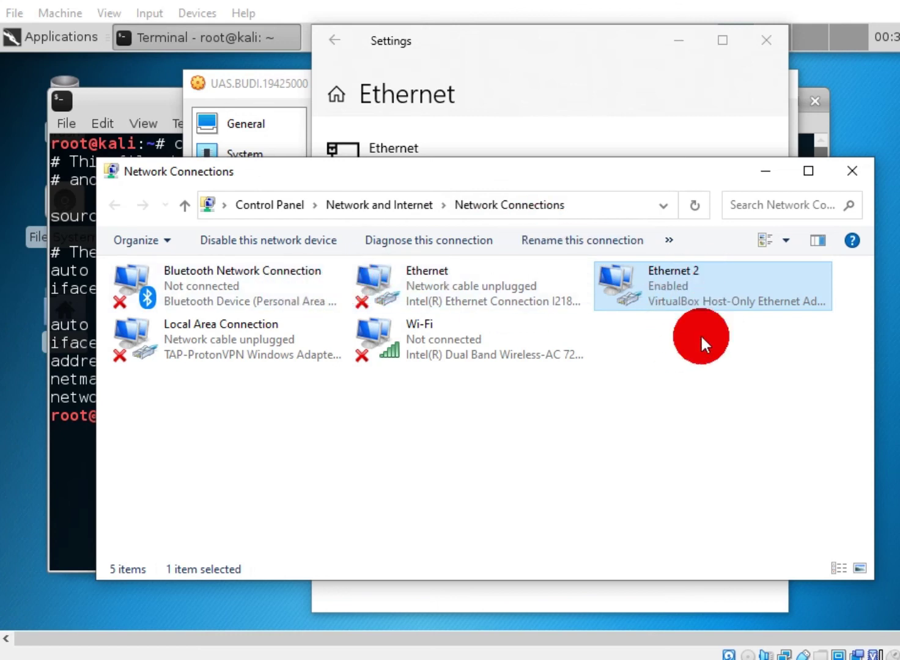
right_click(710, 290)
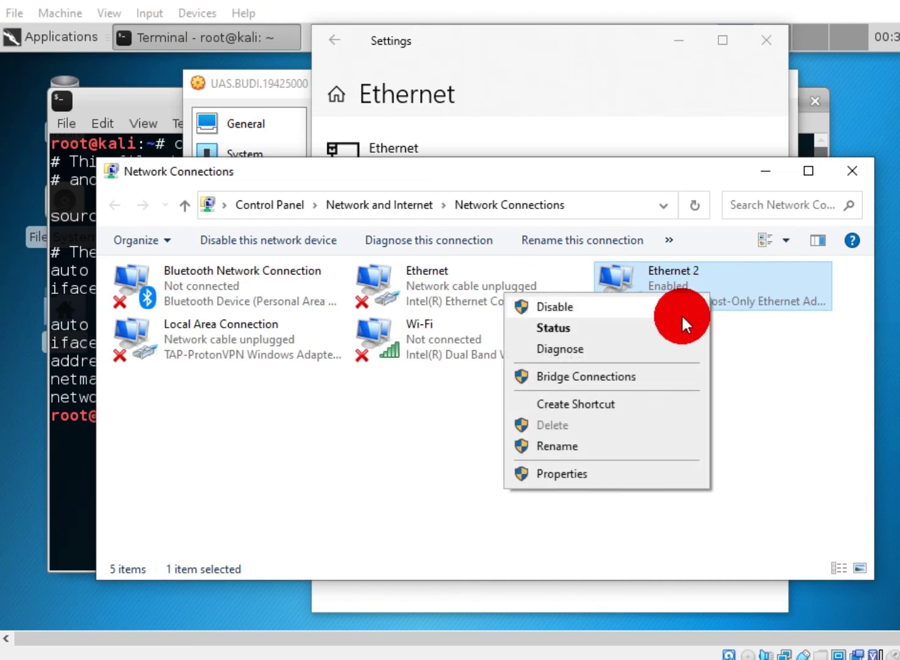
click(677, 327)
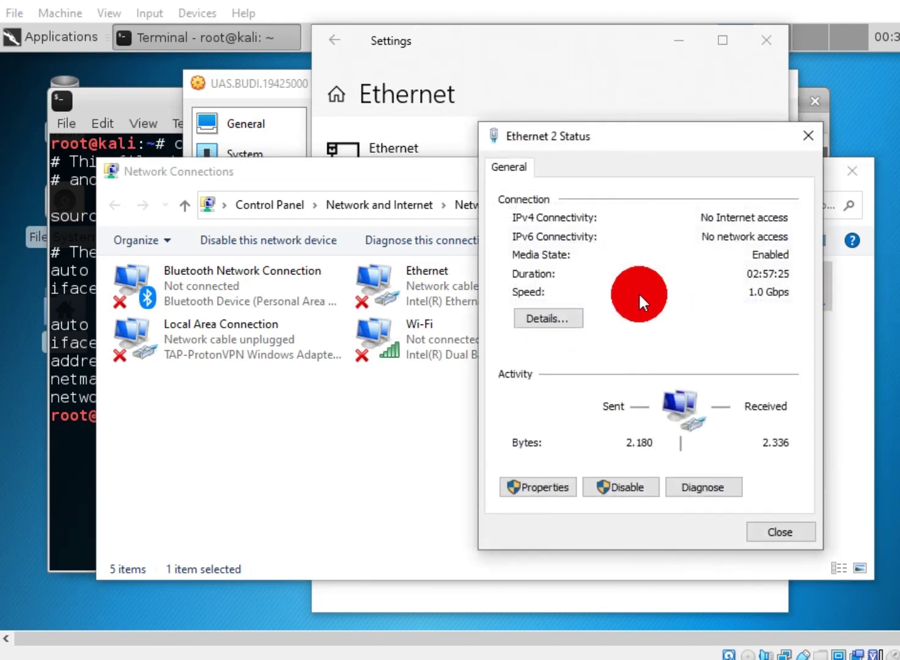
click(569, 321)
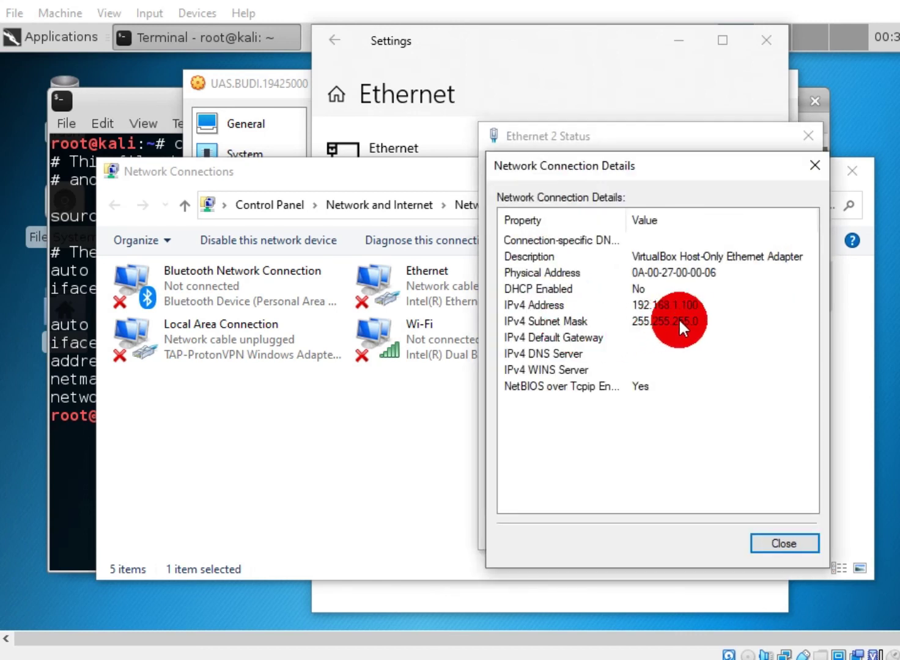
click(783, 543)
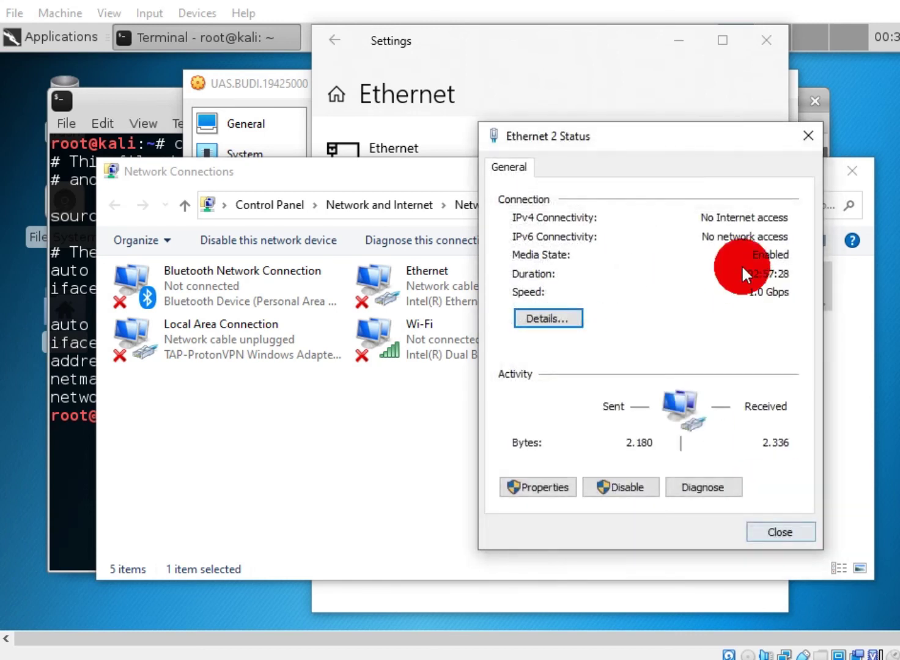
click(781, 535)
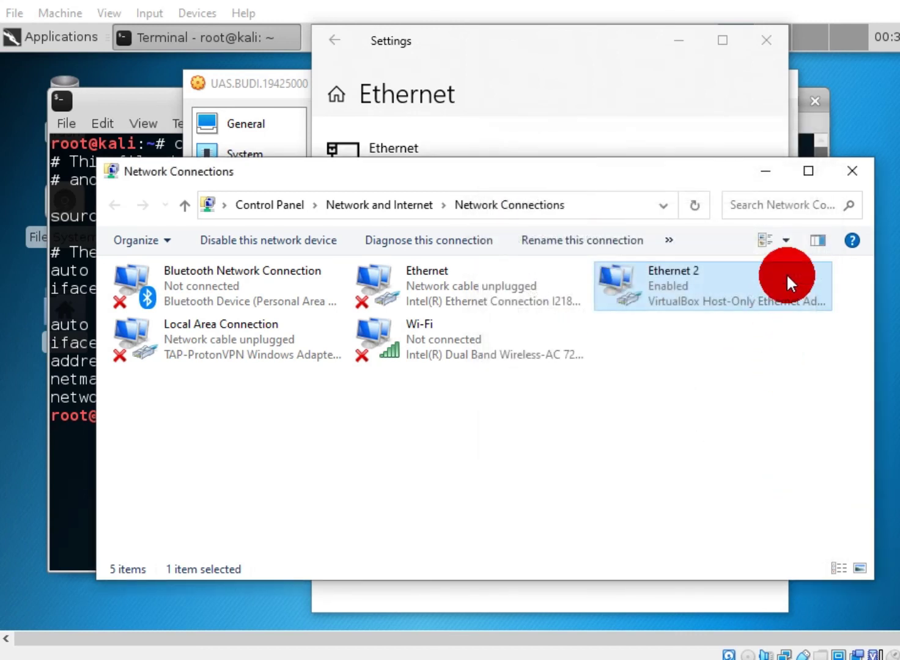
Close the Network Connections, Windows Settings and VM settings windows, and check the host ping
click(850, 177)
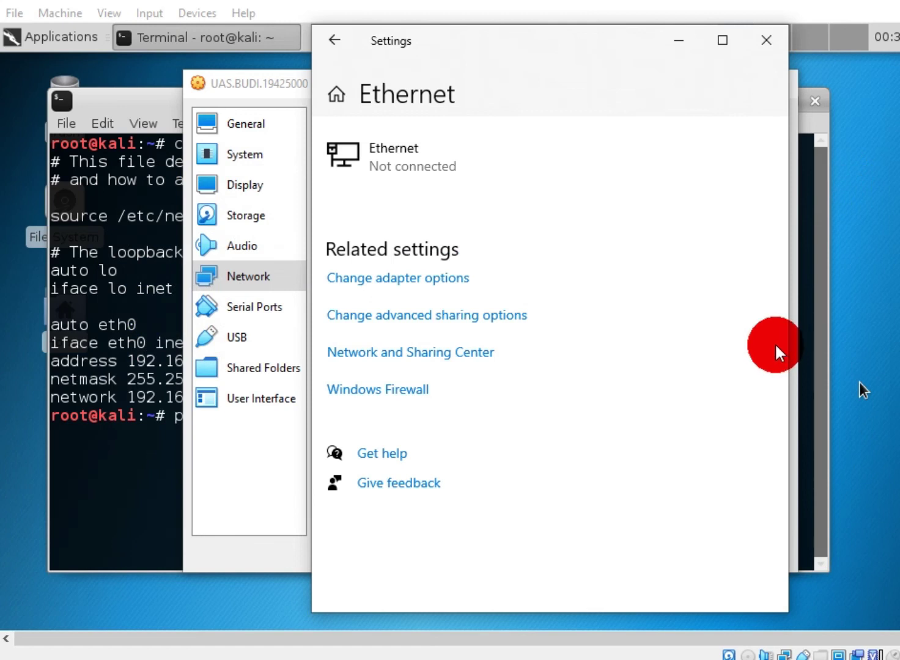
click(762, 43)
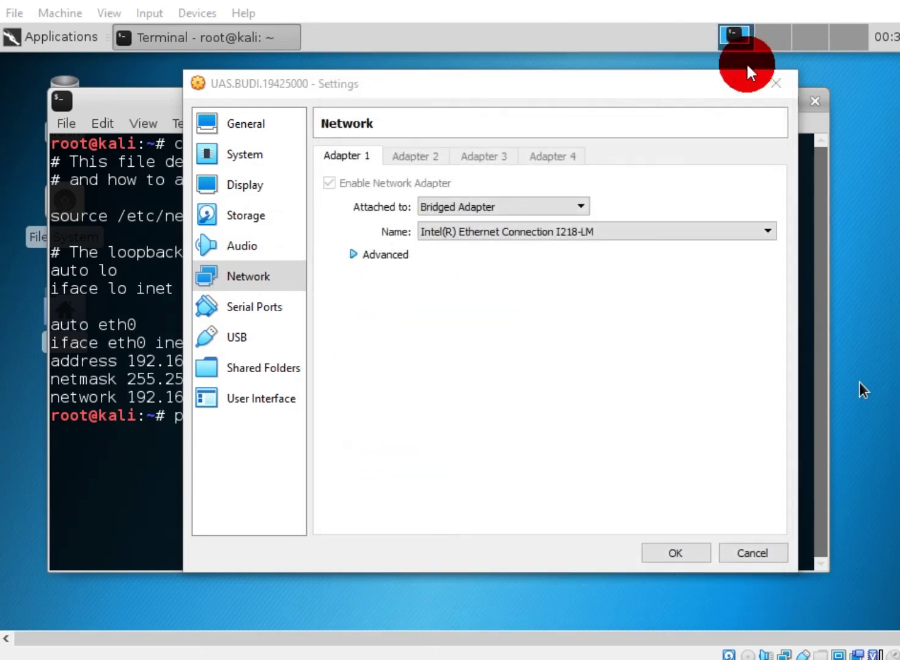
click(782, 86)
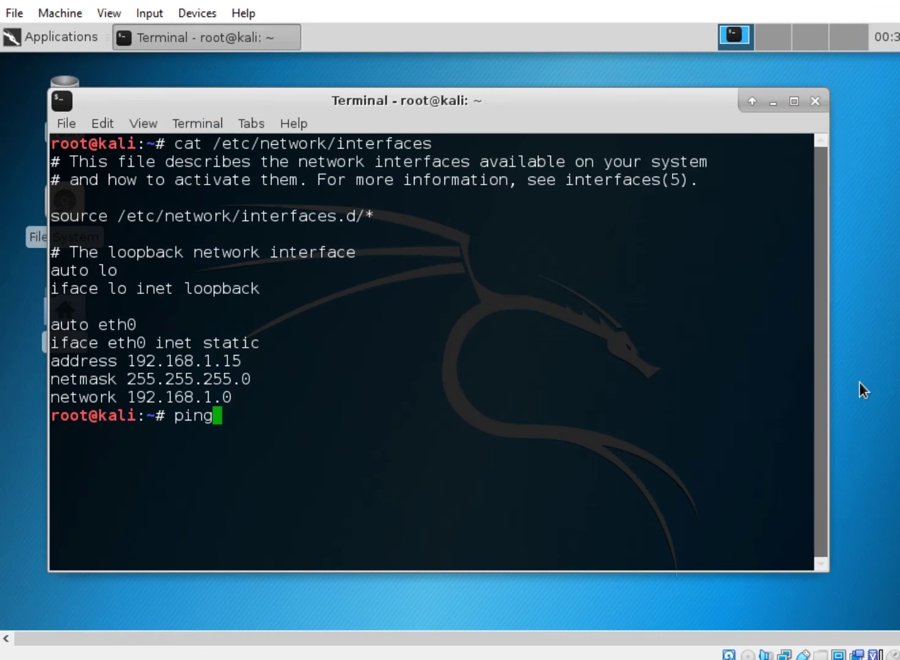
key(alt+Tab)
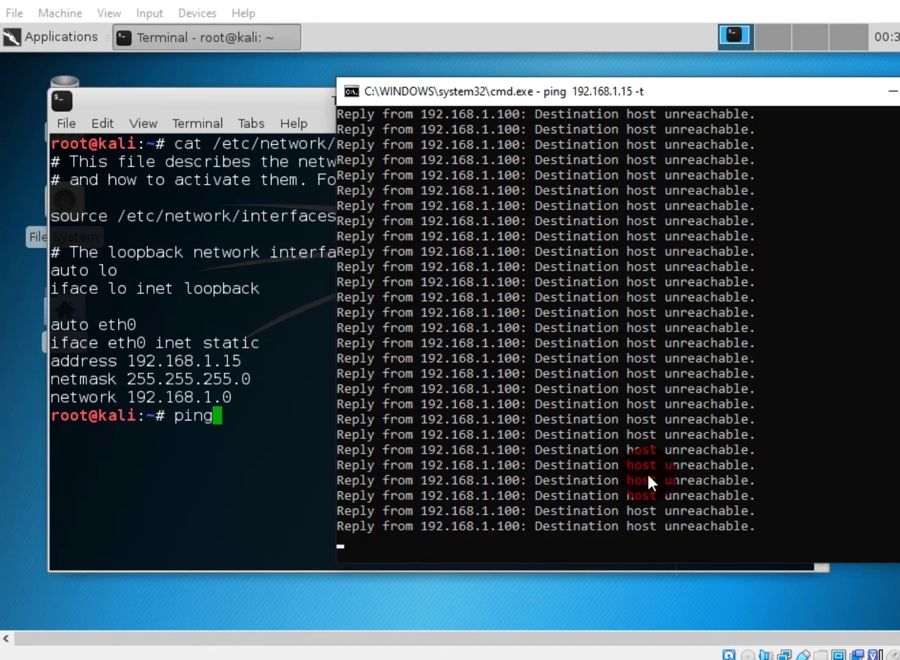
Try the VM's status-bar network options, recheck the ping, and close the settings unchanged
click(784, 653)
right_click(784, 654)
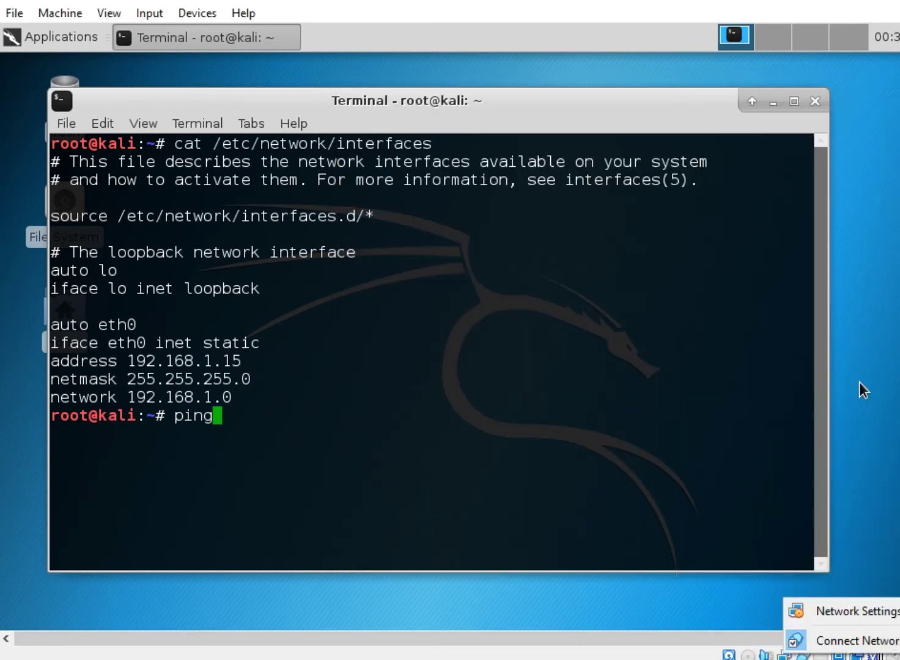
click(859, 383)
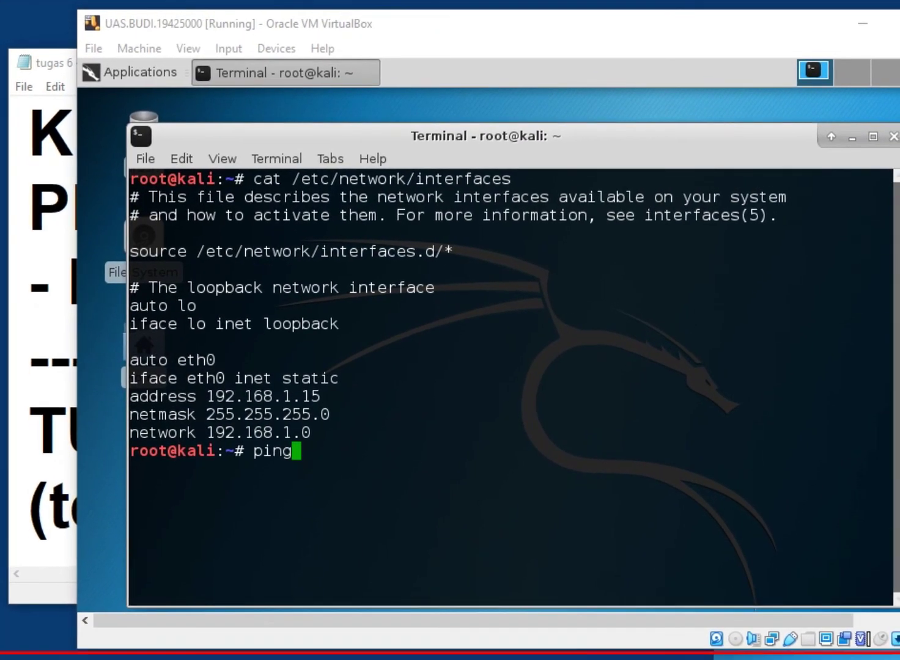
click(860, 106)
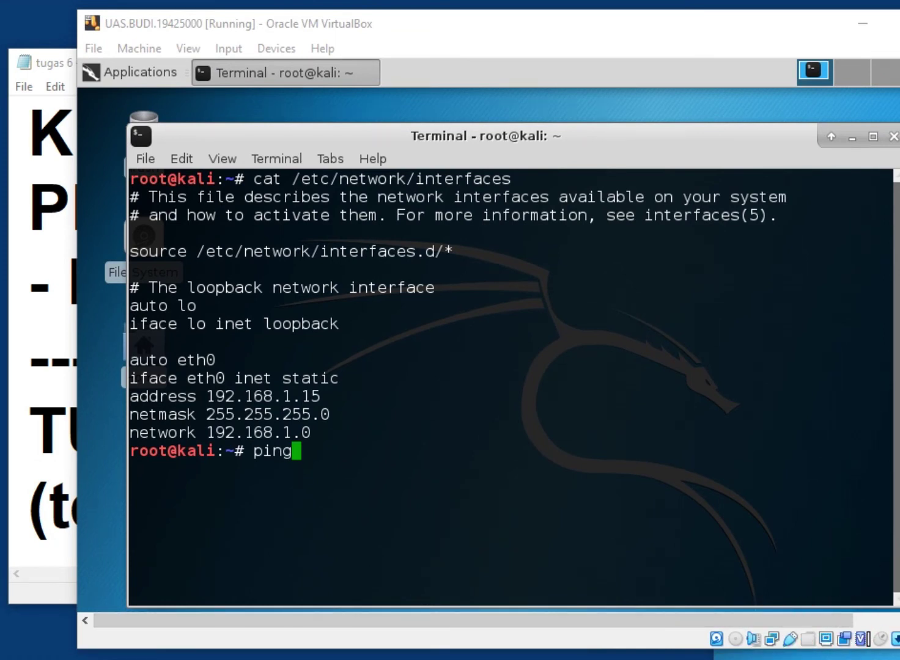
key(alt+Tab)
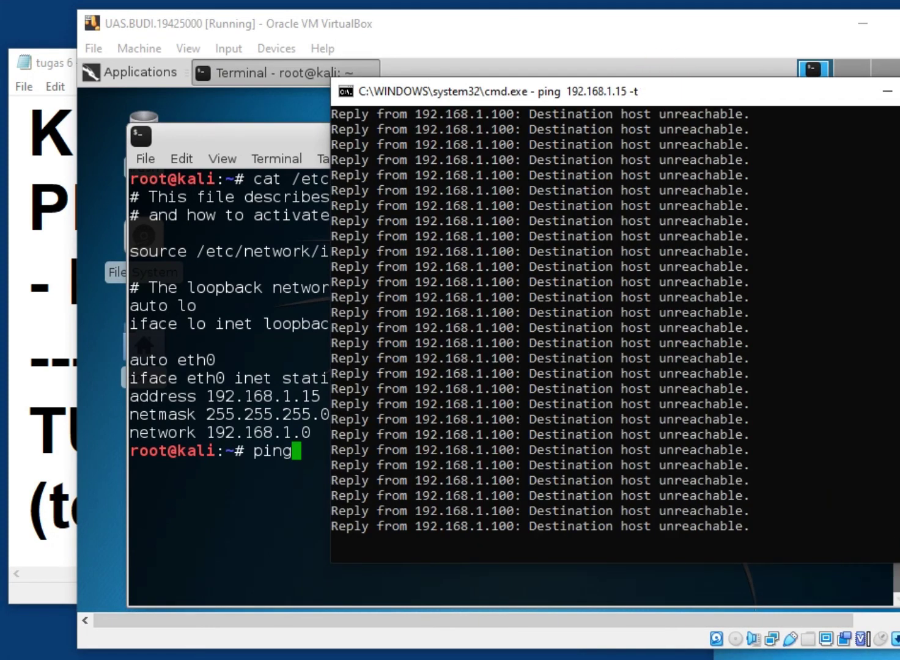
click(782, 639)
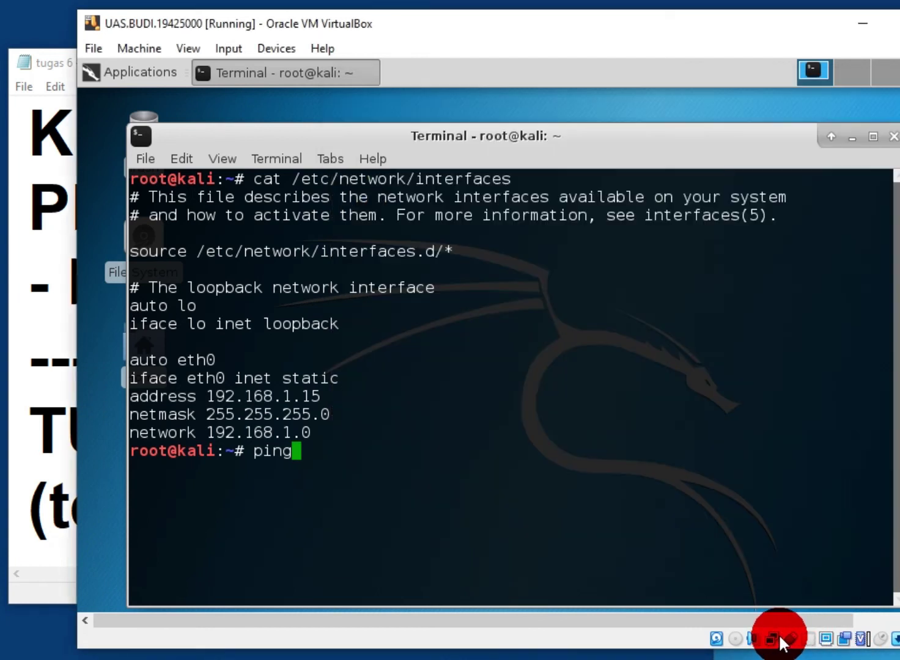
double_click(771, 642)
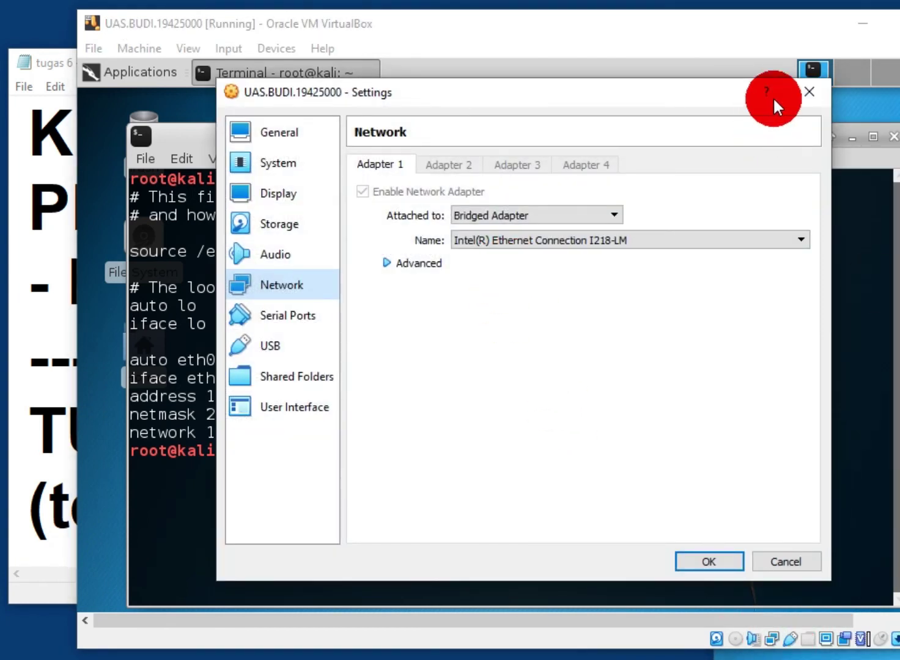
click(794, 14)
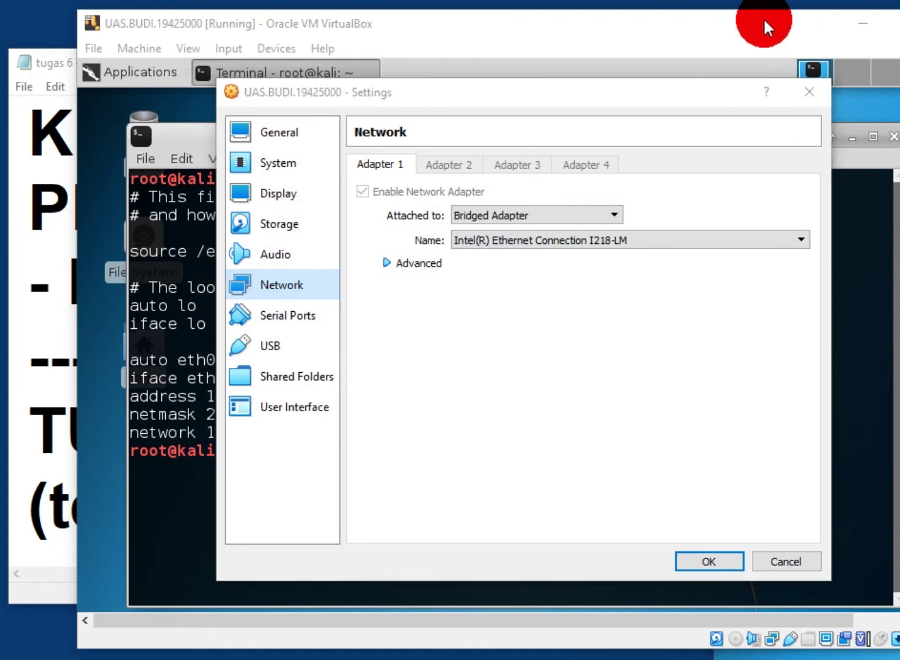
click(809, 91)
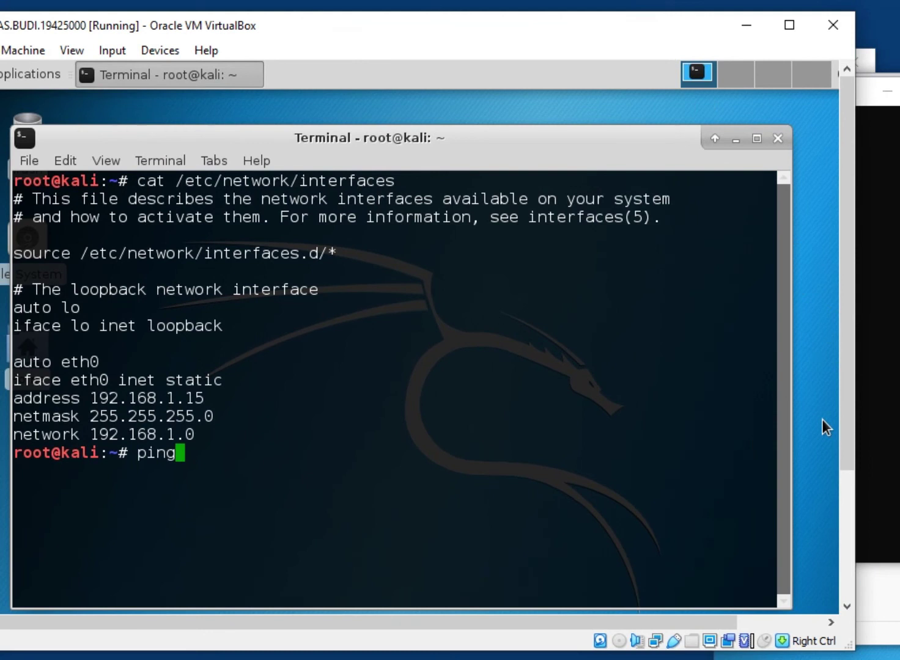
Move the host ping window to the upper right and open the VM's Network settings
click(868, 422)
drag(635, 91, 898, 3)
mouse_move(673, 3)
mouse_down()
mouse_move(738, 21)
mouse_move(816, 24)
mouse_move(667, 11)
mouse_up()
click(780, 639)
click(656, 640)
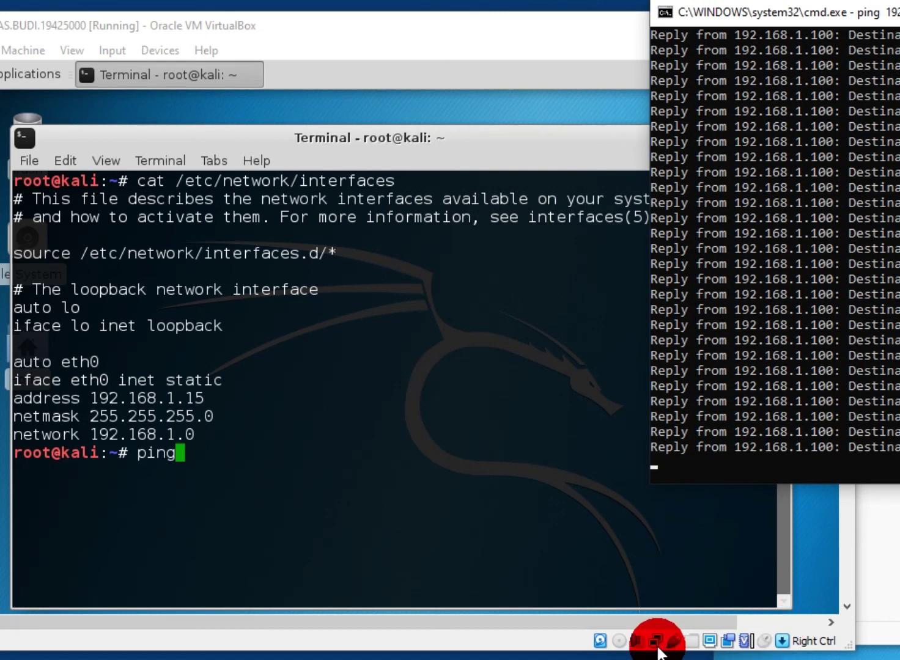
right_click(661, 642)
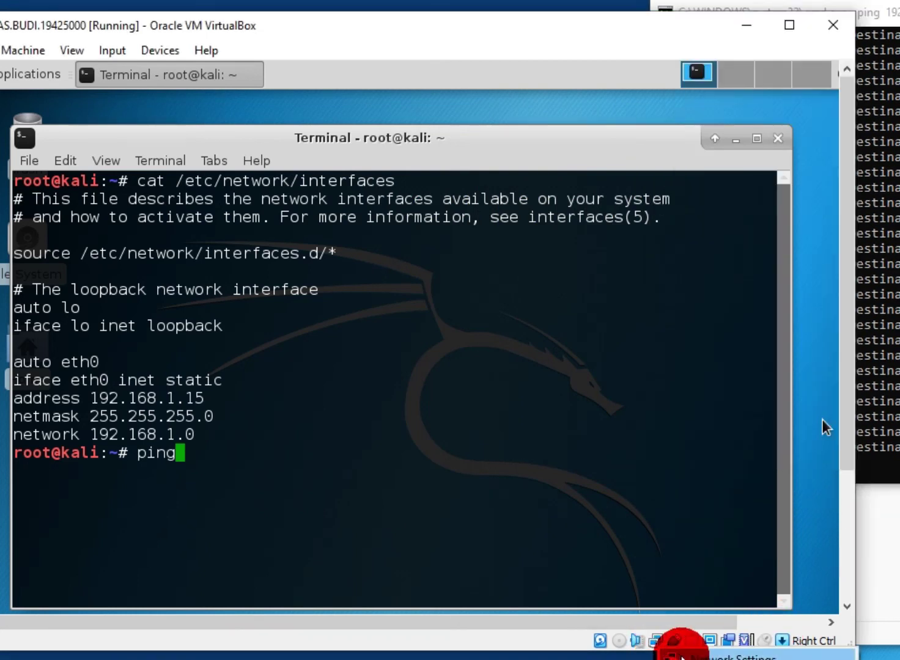
click(680, 655)
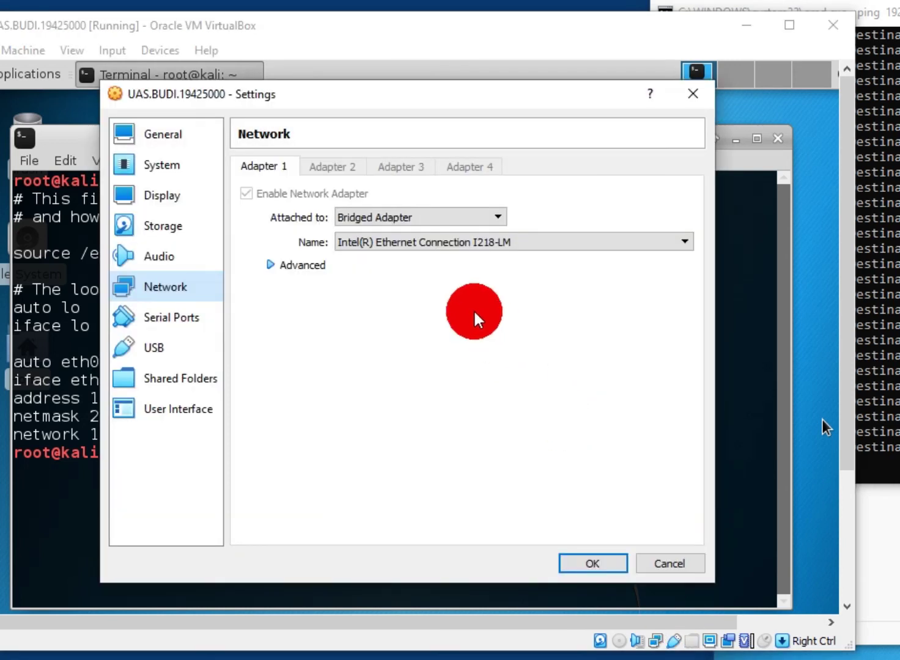
Attach Adapter 1 to Host-only Adapter and save the VM settings
click(272, 266)
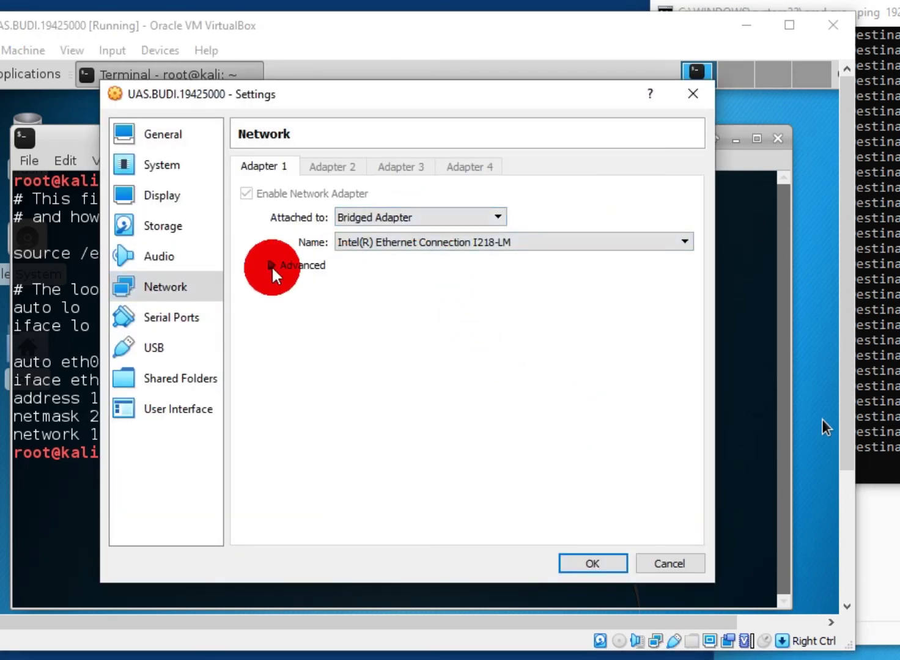
click(433, 213)
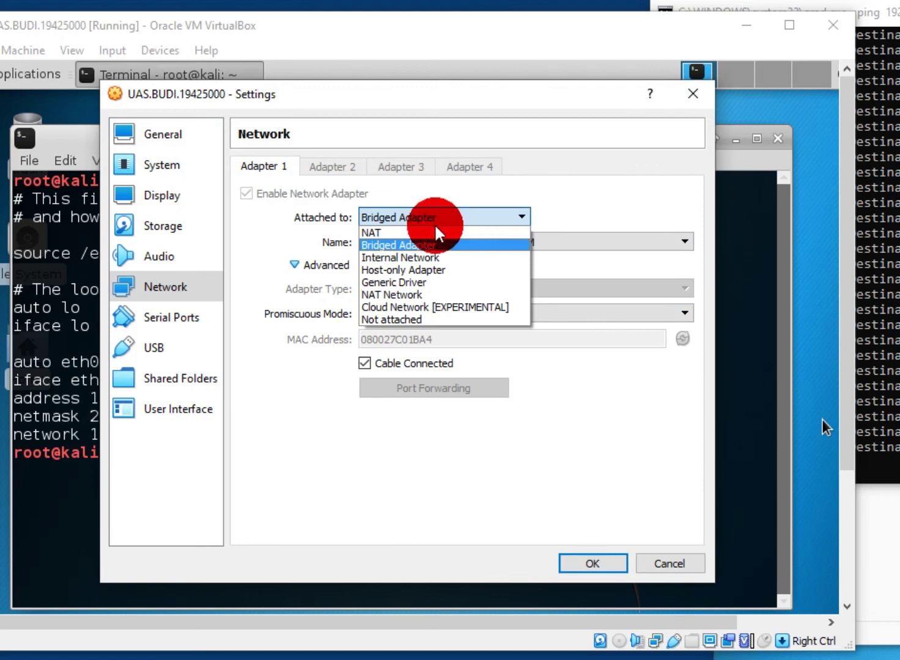
click(456, 265)
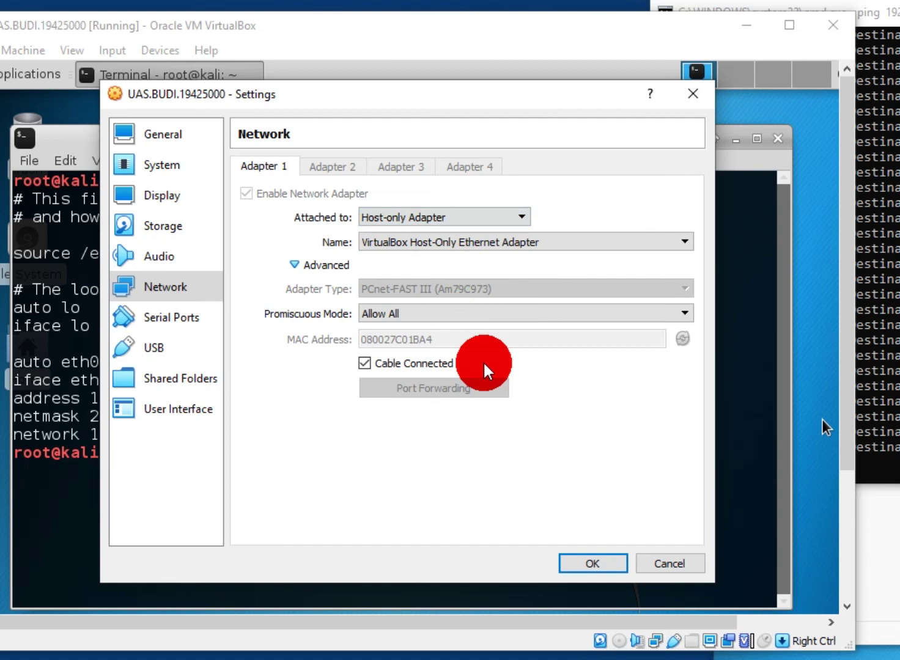
click(593, 561)
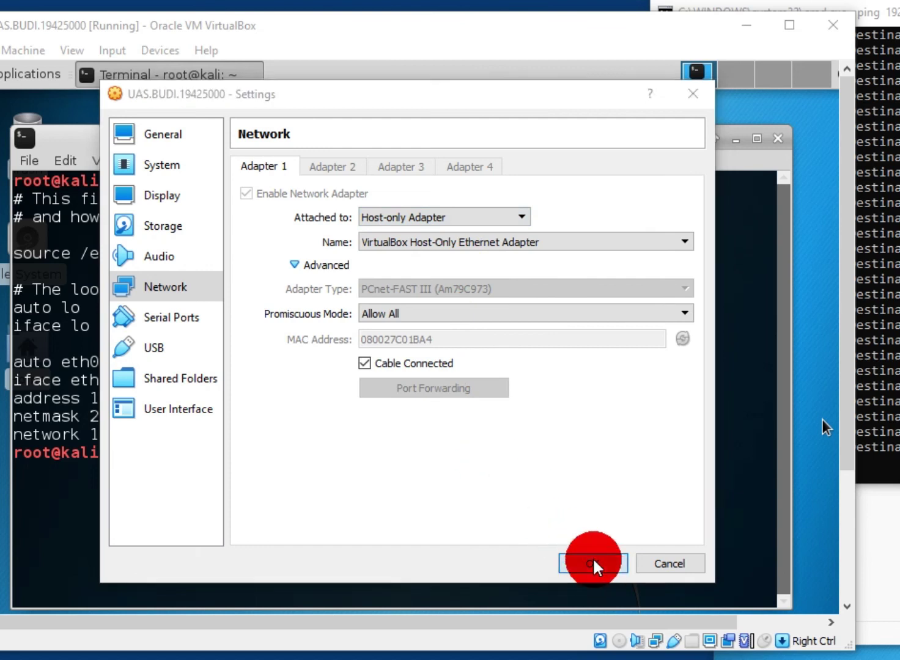
Shift the host ping window to check for replies, then reopen the VM's network settings
key(alt+Tab)
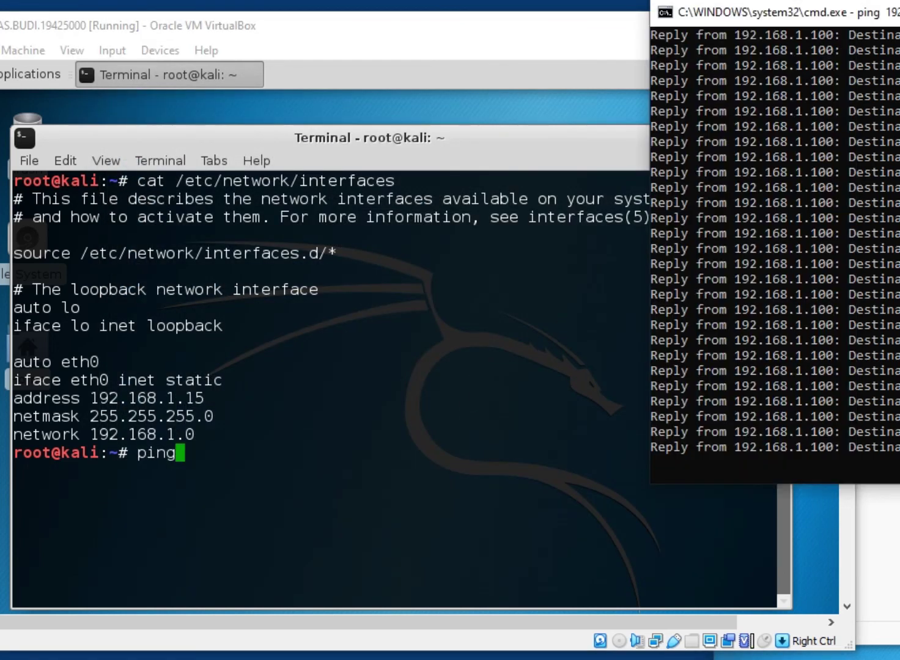
drag(855, 12, 731, 16)
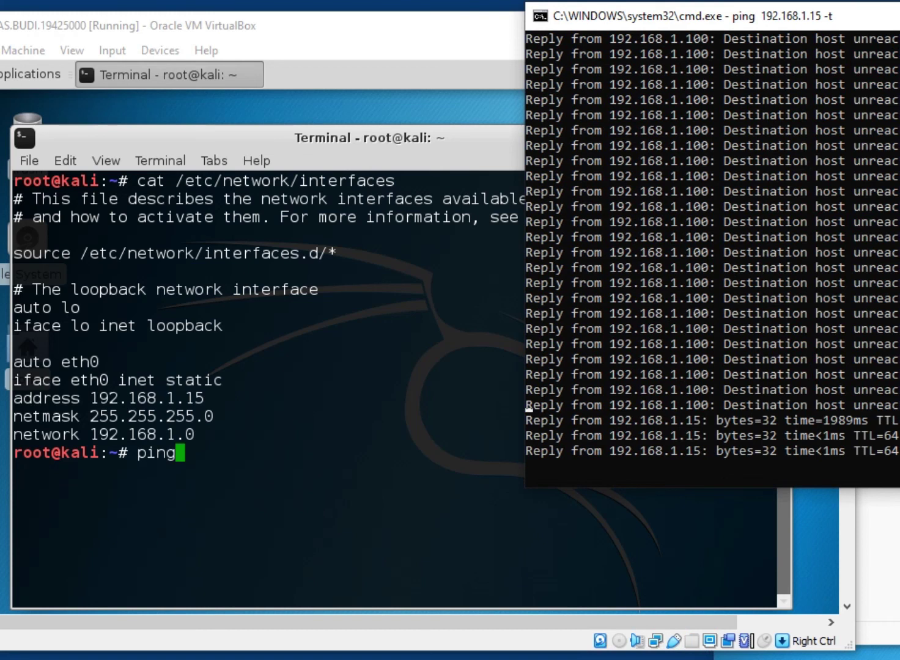
drag(893, 16, 839, 30)
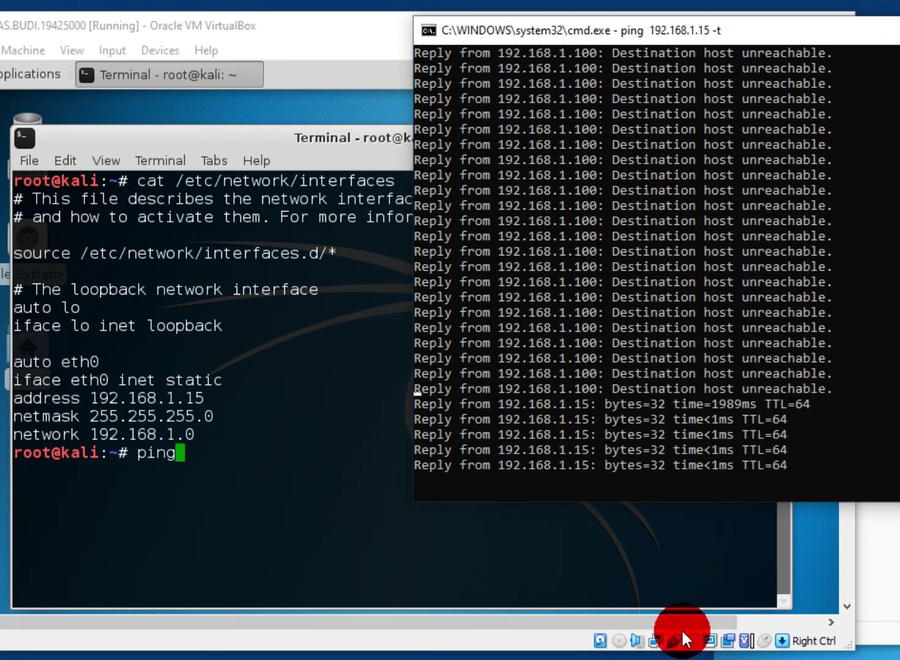
click(663, 644)
click(680, 649)
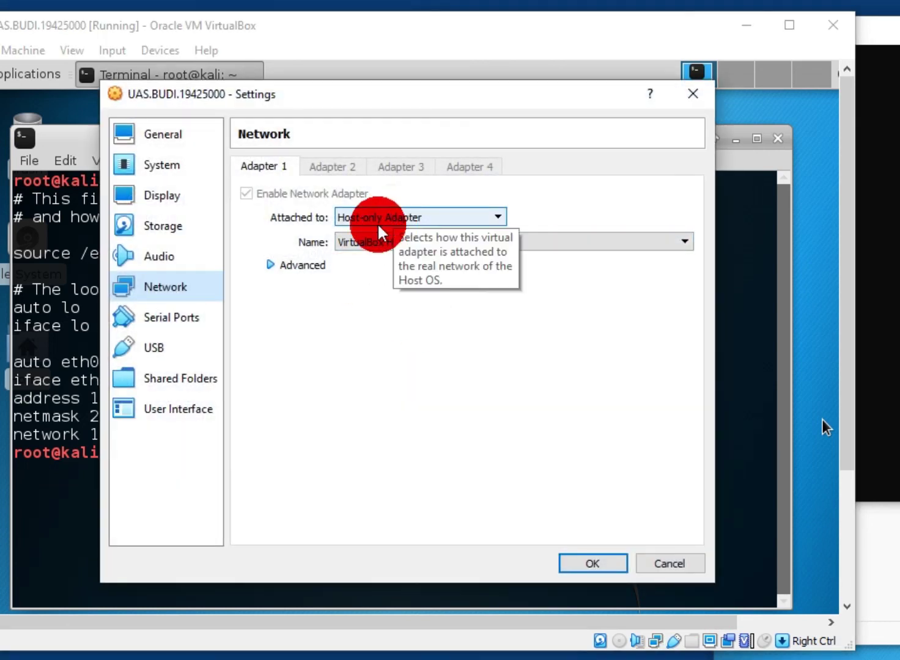
Reconfirm Adapter 1 on Host-only Adapter, save, and view the steady ping replies from 192.168.1.15
click(273, 263)
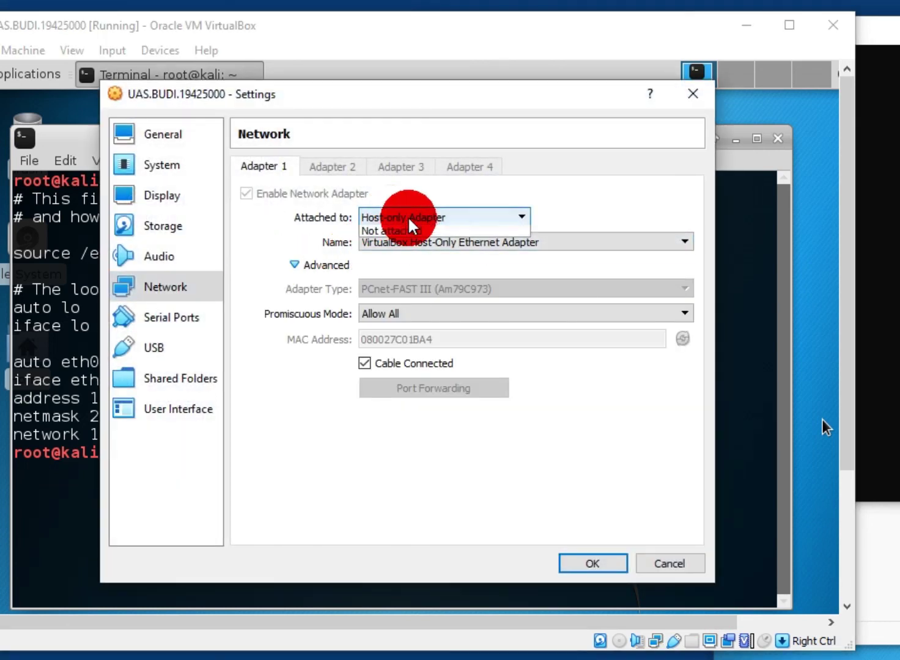
click(408, 216)
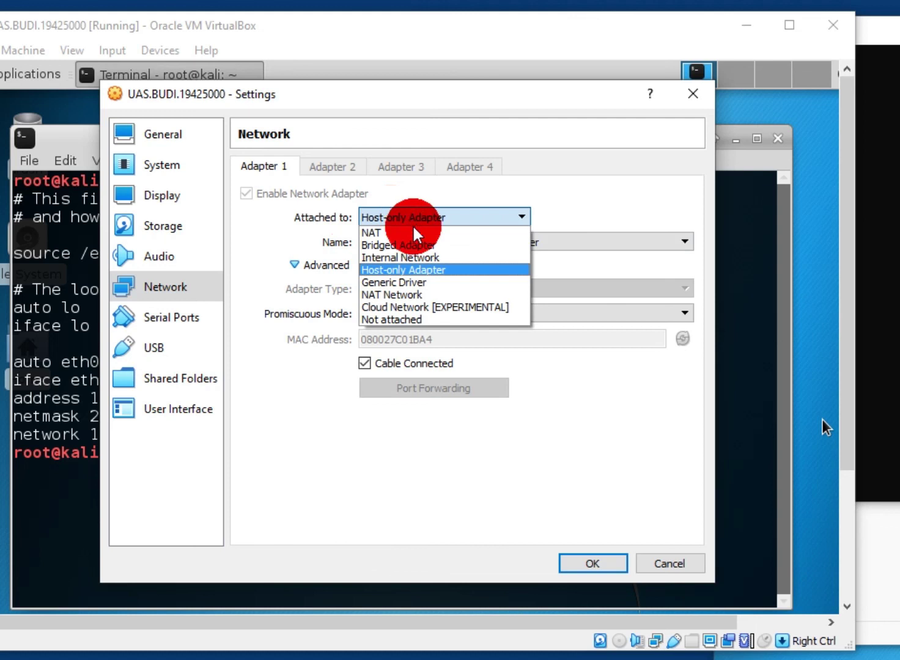
click(424, 279)
click(472, 221)
click(457, 265)
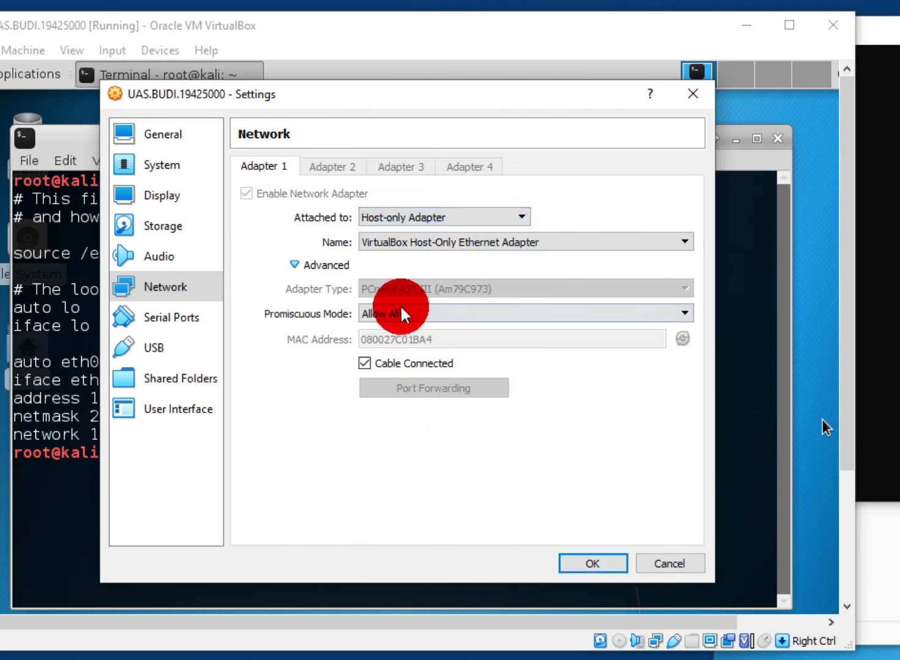
click(593, 564)
click(886, 124)
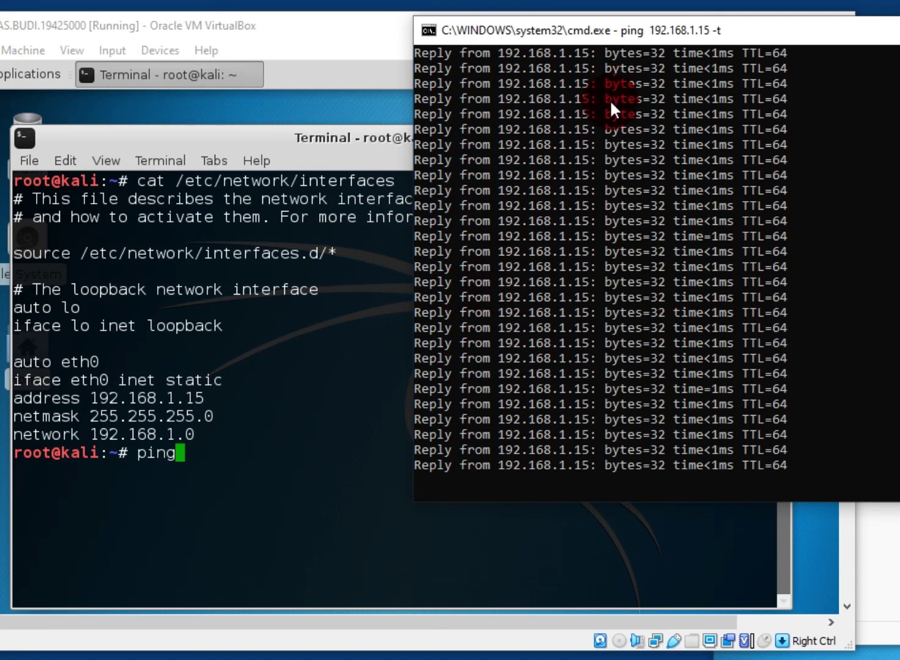
Stop the continuous ping at 101/101 replies, rerun ping 192.168.1.15, and view its 4/4 replies
key(ctrl+c)
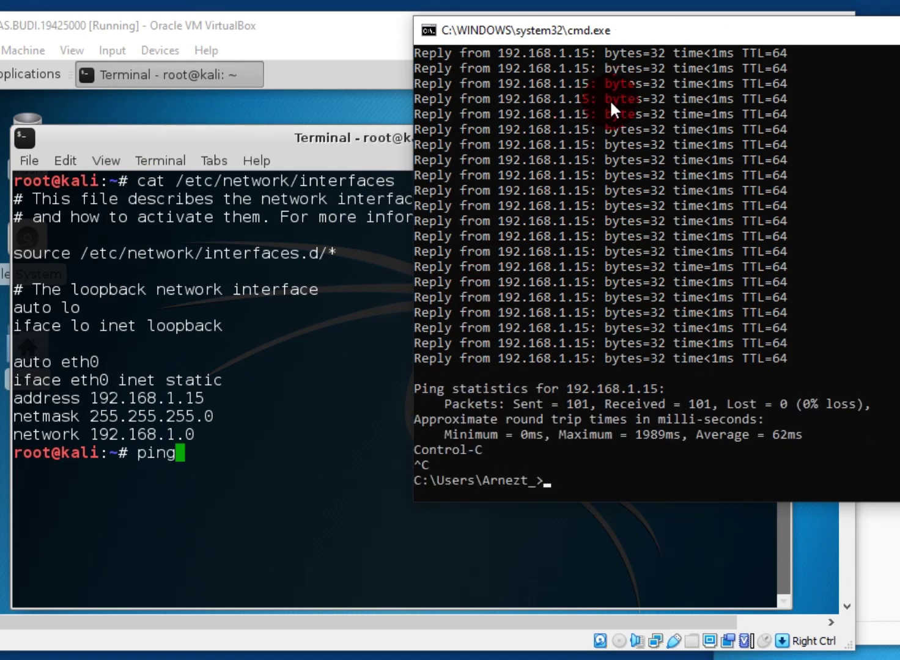
key(Up)
key(Return)
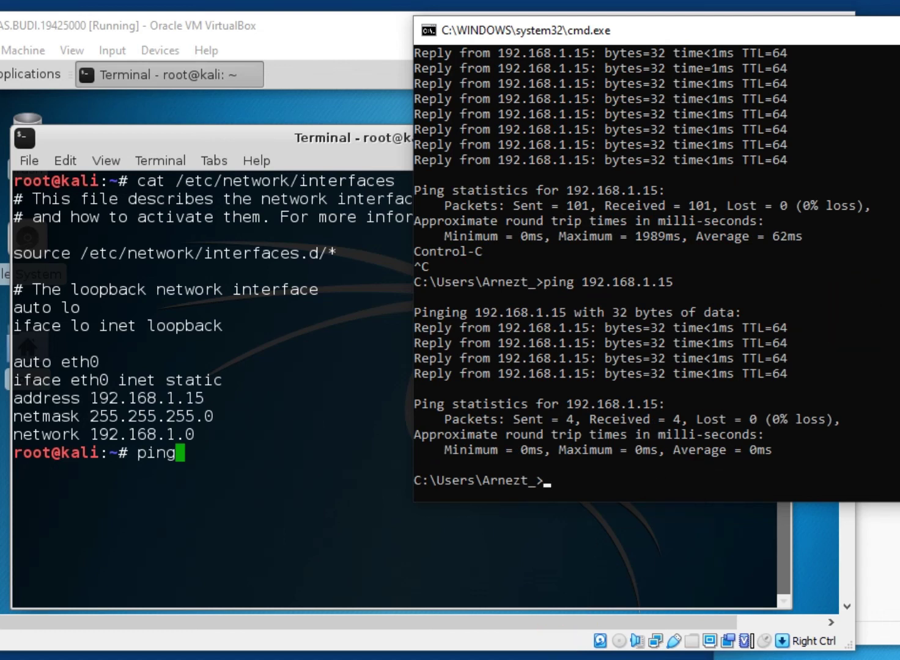
key(alt+Tab)
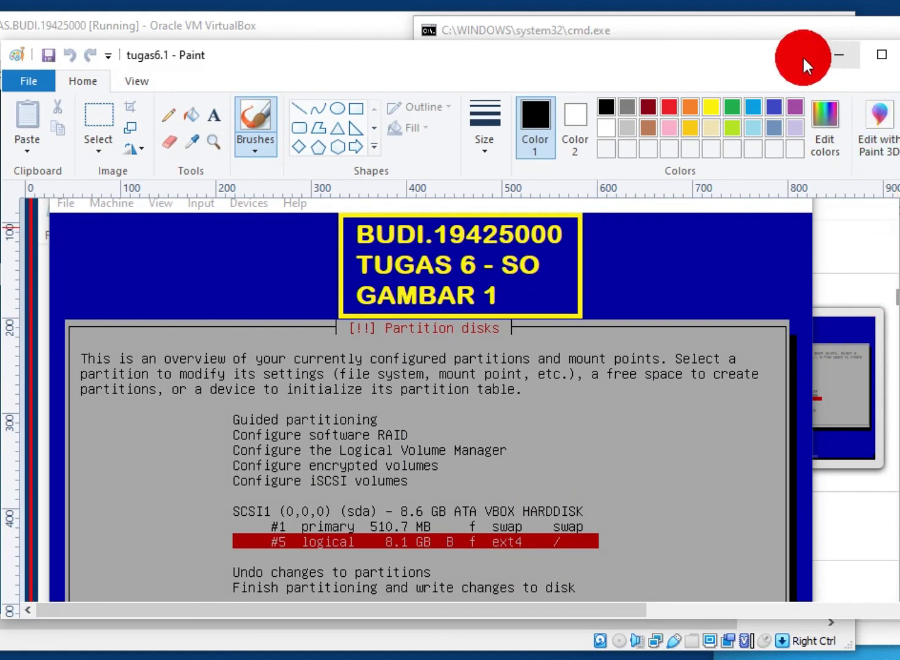
click(840, 55)
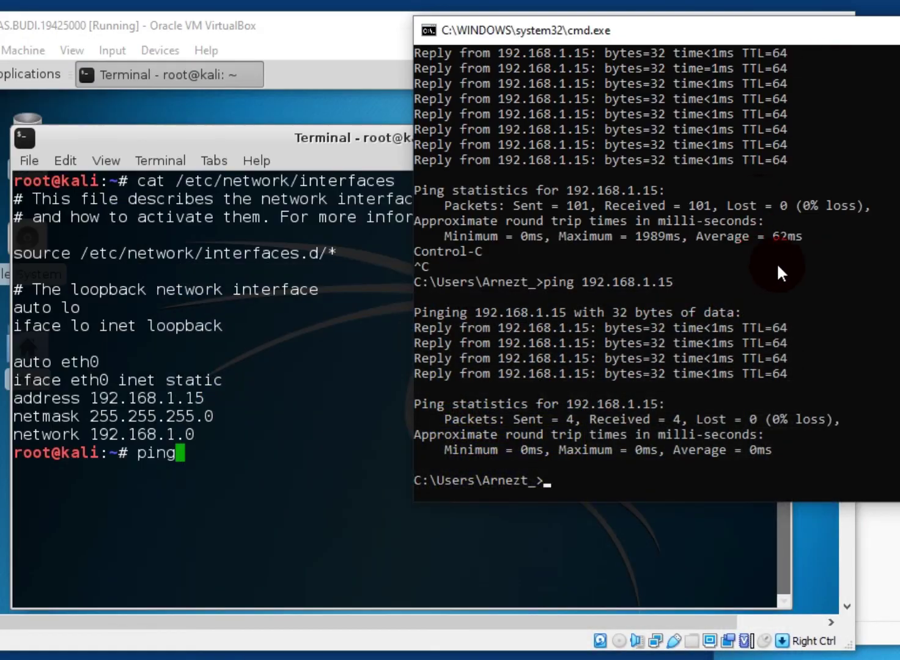